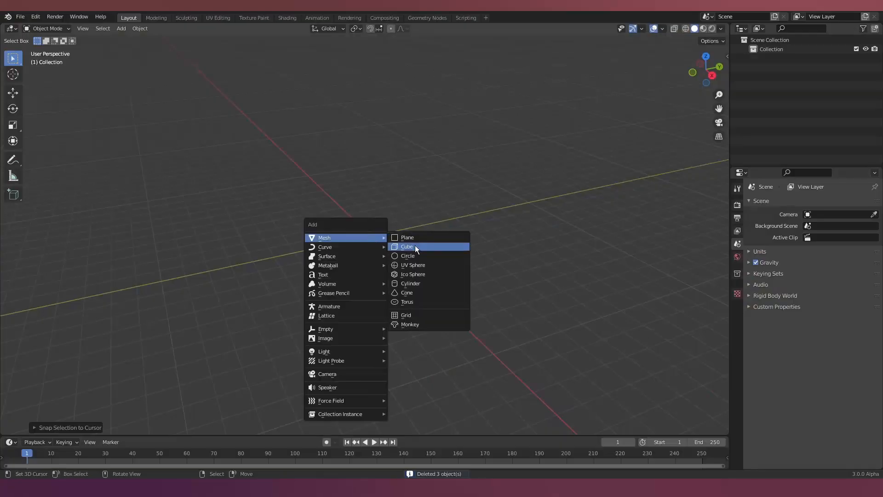
# Add a cube at the origin and scale it up into a larger, elongated block.
pyautogui.click(415, 244)
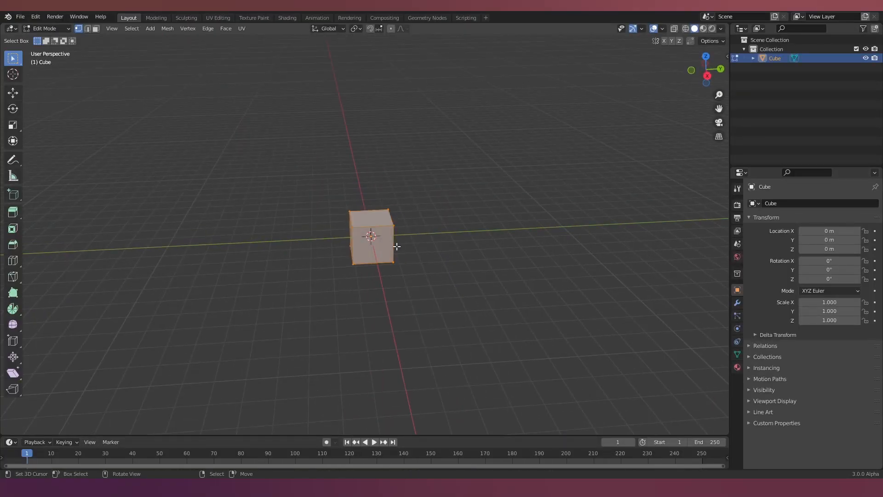
pyautogui.press('s')
pyautogui.click(568, 245)
pyautogui.press('s')
pyautogui.press('z')
pyautogui.click(405, 247)
# Flatten the block along Z, adjust its width along X and resize it overall into a long, shallow box.
pyautogui.moveTo(405, 245)
pyautogui.mouseDown(button='middle')
pyautogui.moveTo(471, 222)
pyautogui.moveTo(369, 208)
pyautogui.moveTo(399, 231)
pyautogui.mouseUp(button='middle')
pyautogui.press('s')
pyautogui.press('z')
pyautogui.click(561, 183)
pyautogui.press('s')
pyautogui.press('x')
pyautogui.click(481, 189)
pyautogui.press('s')
pyautogui.click(454, 216)
# Inset the box's top face to leave a thin rim and sink the inner face to hollow out a tray.
pyautogui.scroll(1, 398, 231)
pyautogui.press('3')
pyautogui.rightClick(401, 231)
pyautogui.press('i')
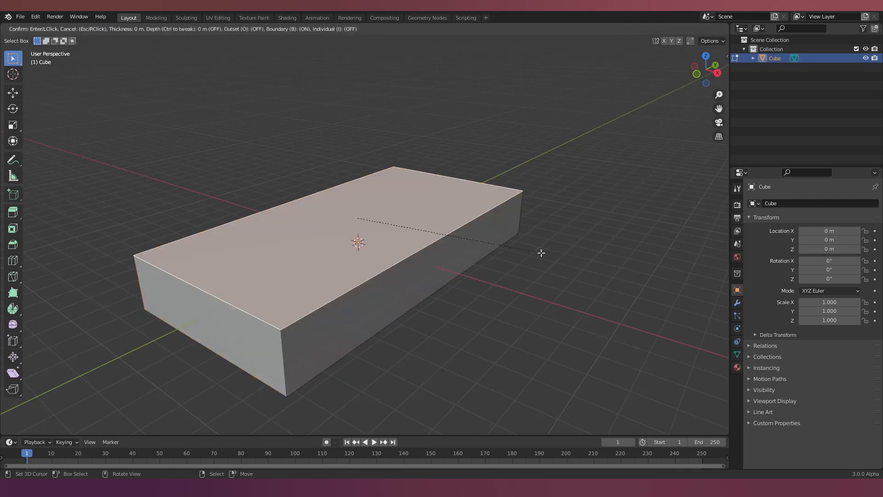
pyautogui.click(534, 248)
pyautogui.moveTo(533, 248); pyautogui.dragTo(376, 224, button='middle')
pyautogui.click(496, 299)
pyautogui.press('g')
# Add three evenly spaced loop cuts across the length of the tray.
pyautogui.hotkey('ctrl', 'r')
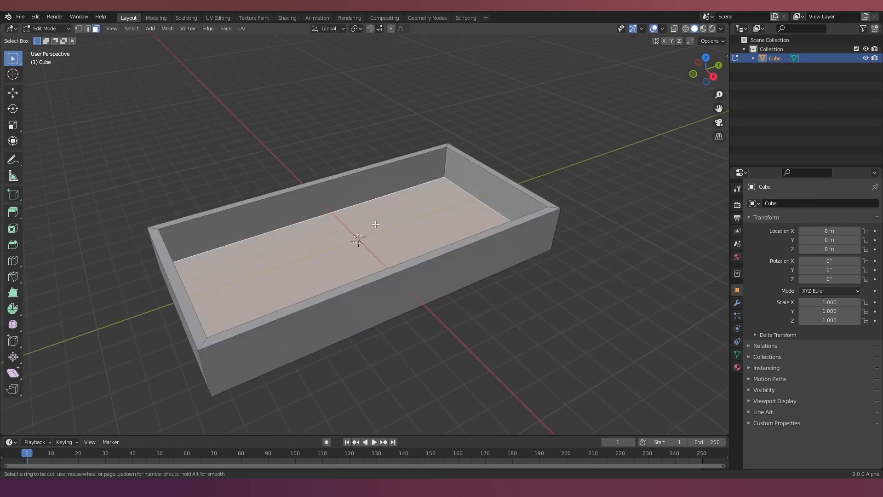
pyautogui.click(336, 228)
pyautogui.rightClick(336, 227)
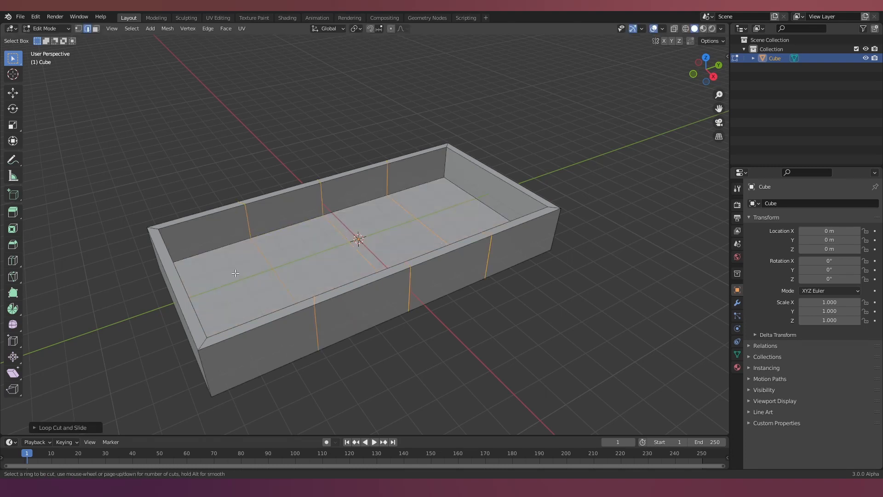
# Raise the three narrow floor strips about 1.2 m along Z to form dividers inside the tray.
pyautogui.moveTo(273, 279); pyautogui.dragTo(394, 293, button='middle')
pyautogui.press('g')
pyautogui.press('z')
pyautogui.press('z')
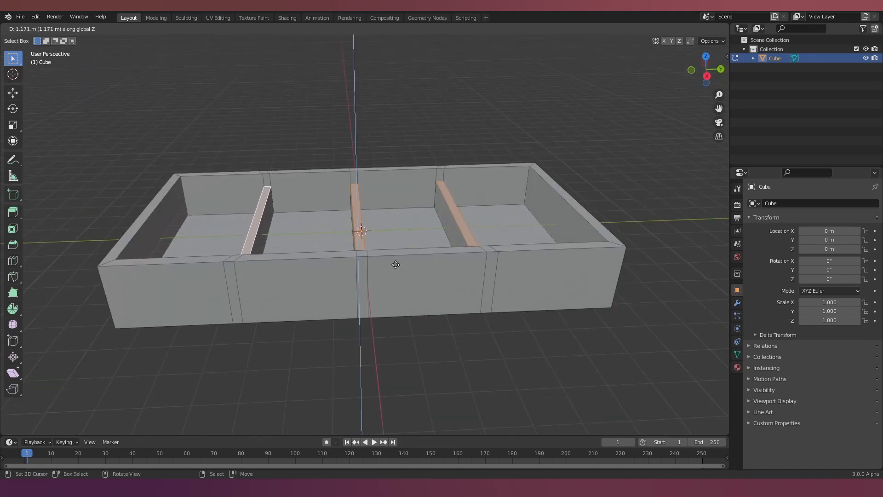
pyautogui.click(394, 263)
pyautogui.scroll(-2, 394, 263)
pyautogui.moveTo(317, 262); pyautogui.dragTo(327, 287, button='middle')
pyautogui.press('Tab')
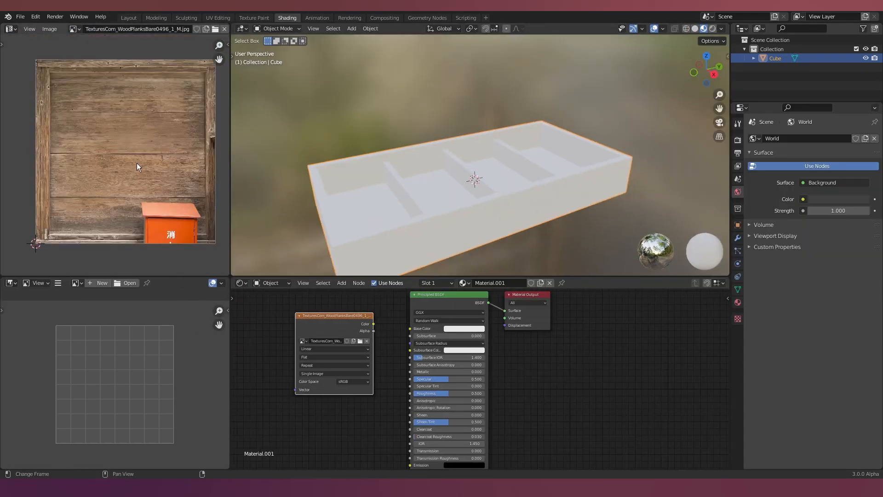
# Connect the wood-plank image texture's Color output to the Base Color of the tray's Principled BSDF.
pyautogui.moveTo(374, 325); pyautogui.dragTo(411, 329)
pyautogui.scroll(-1, 465, 189)
pyautogui.moveTo(465, 189); pyautogui.dragTo(460, 187, button='middle')
# Unwrap all of the tray's faces, then scale the UVs and move them onto the clean planks of the wood image.
pyautogui.press('Tab')
pyautogui.press('a')
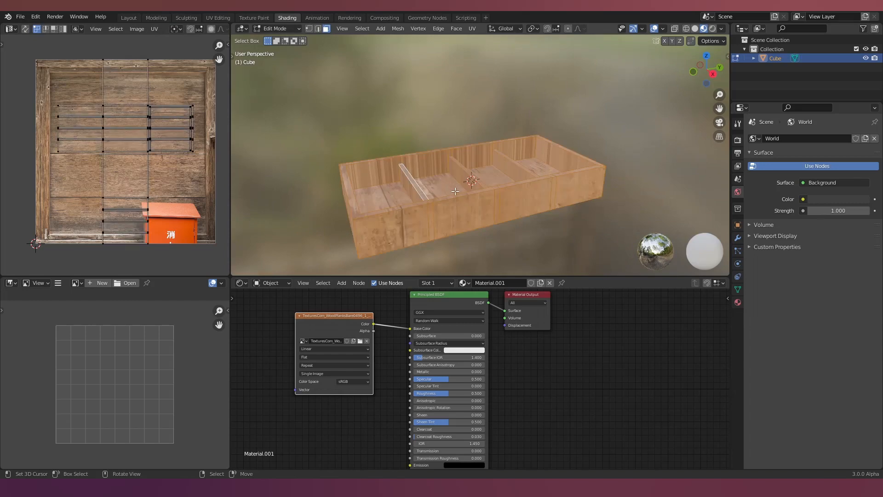
pyautogui.press('u')
pyautogui.click(451, 234)
pyautogui.press('s')
pyautogui.click(172, 162)
pyautogui.press('g')
pyautogui.click(164, 150)
pyautogui.press('Tab')
pyautogui.scroll(2, 391, 183)
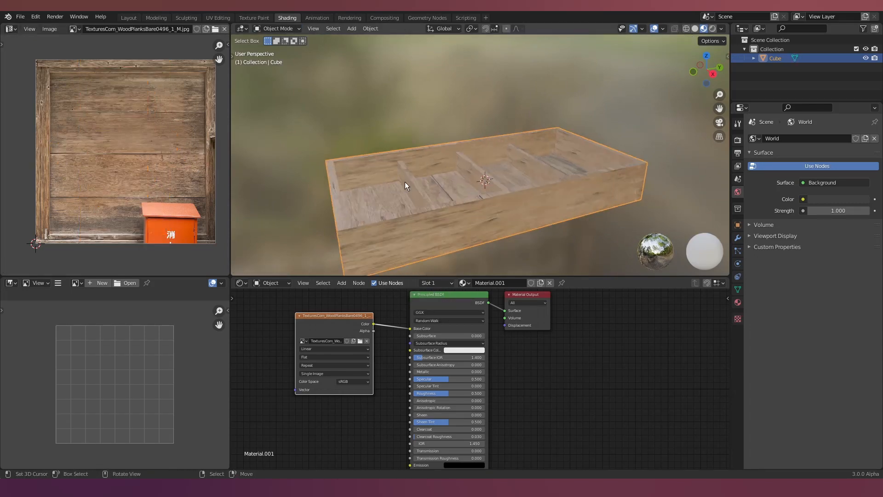
# Select the faces along the tray's long side and enlarge and move their UVs onto a single plank.
pyautogui.moveTo(405, 184); pyautogui.dragTo(431, 186, button='middle')
pyautogui.press('Tab')
pyautogui.moveTo(373, 195); pyautogui.dragTo(414, 188, button='middle')
pyautogui.click(427, 176)
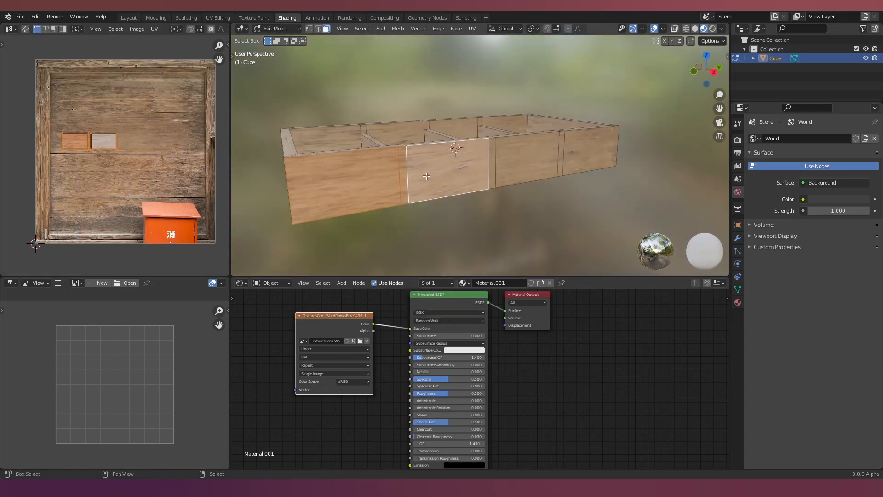
pyautogui.moveTo(541, 167); pyautogui.dragTo(413, 171, button='middle')
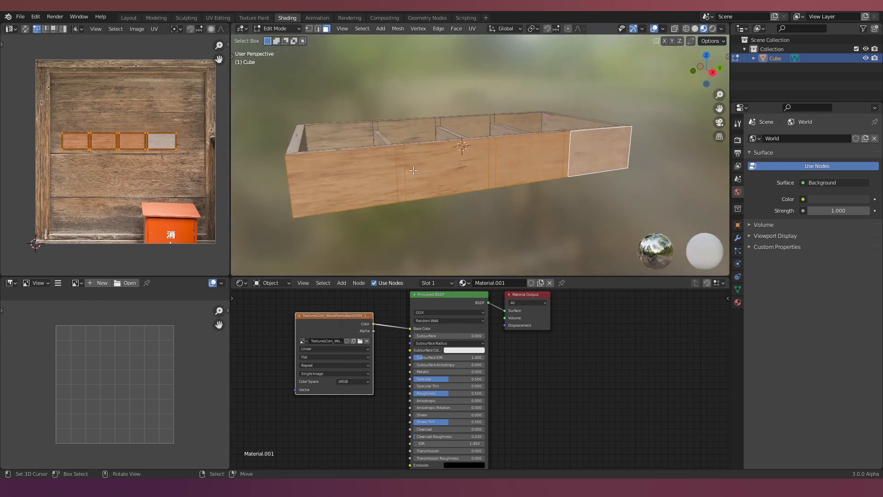
pyautogui.click(169, 167)
pyautogui.press('g')
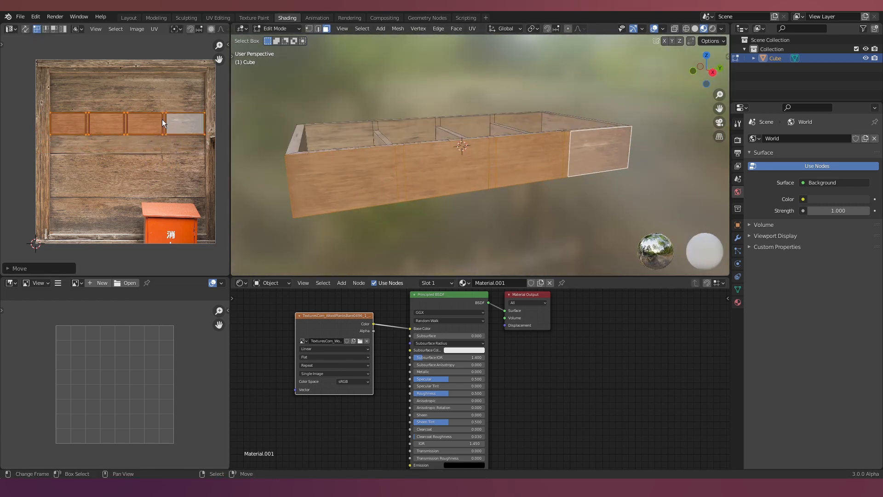
pyautogui.press('Tab')
pyautogui.moveTo(295, 161); pyautogui.dragTo(283, 143, button='middle')
# Readjust the long side's UV strip so that it fits within one plank of the wood image.
pyautogui.press('Tab')
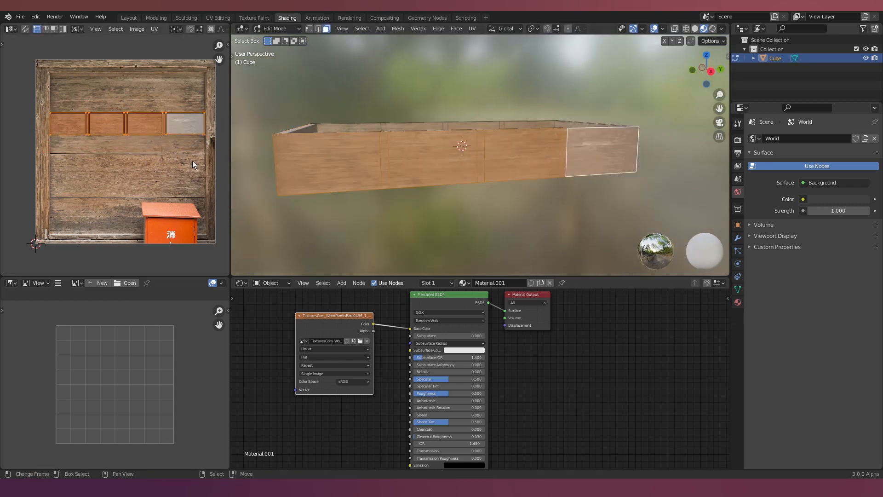
pyautogui.click(164, 141)
pyautogui.press('Tab')
pyautogui.scroll(-2, 387, 155)
# Reselect the faces along the tray's long side and nudge their UVs vertically within the plank.
pyautogui.press('Tab')
pyautogui.moveTo(386, 156)
pyautogui.mouseDown(button='middle')
pyautogui.moveTo(483, 158)
pyautogui.moveTo(396, 159)
pyautogui.mouseUp(button='middle')
pyautogui.click(412, 161)
pyautogui.click(391, 164)
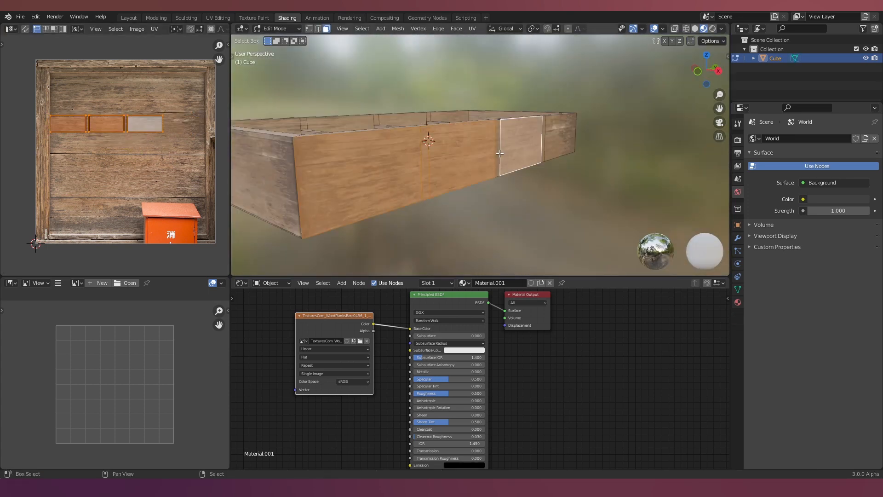
pyautogui.click(550, 143)
pyautogui.scroll(4, 101, 127)
pyautogui.press('g')
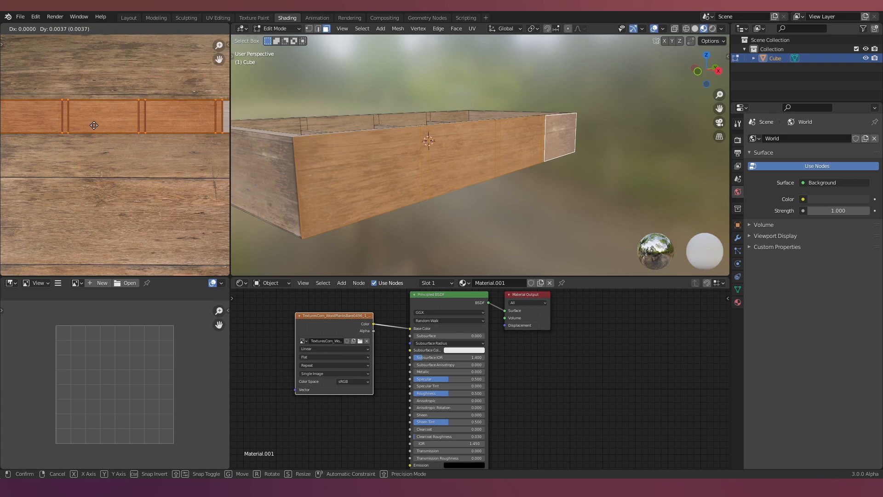
pyautogui.click(94, 125)
pyautogui.press('Tab')
pyautogui.moveTo(332, 150); pyautogui.dragTo(413, 210, button='middle')
pyautogui.scroll(-3, 394, 165)
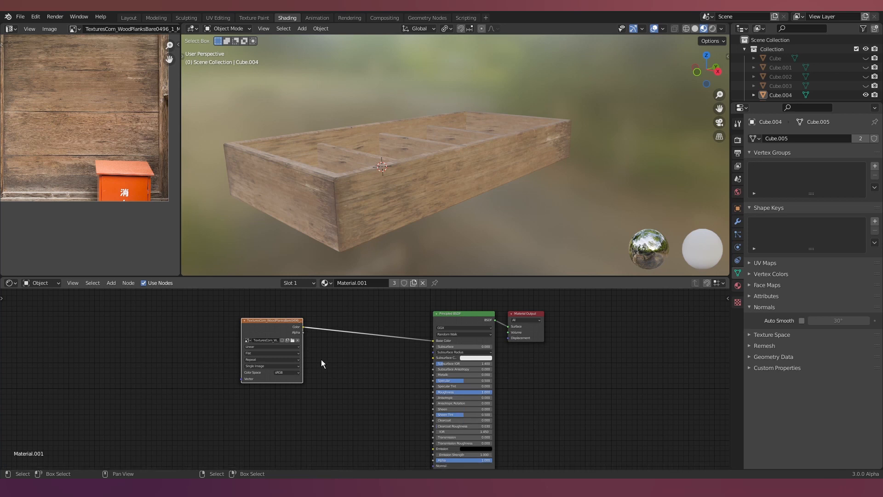
# Add a Bump node with a strength of about 0.12 between the wood texture's Color output and the Principled BSDF's Normal input.
pyautogui.moveTo(322, 364); pyautogui.dragTo(328, 340, button='middle')
pyautogui.hotkey('shift', 'a')
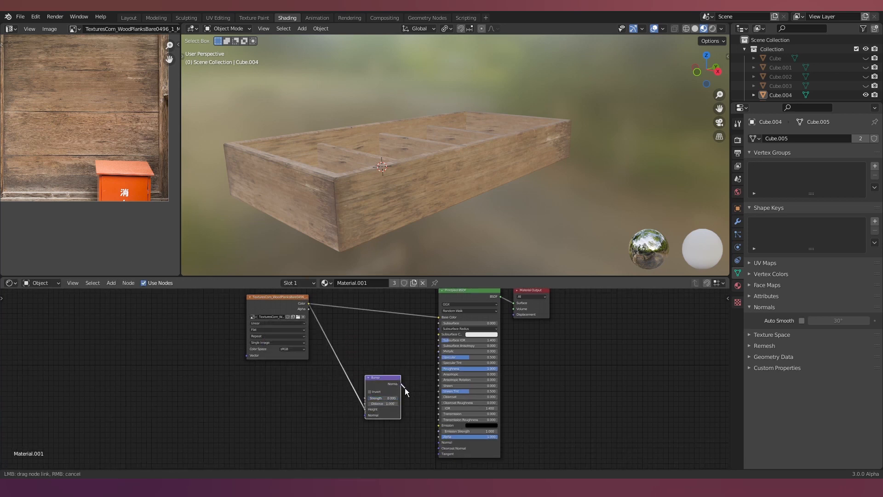
pyautogui.moveTo(405, 388); pyautogui.dragTo(389, 399)
pyautogui.scroll(3, 410, 191)
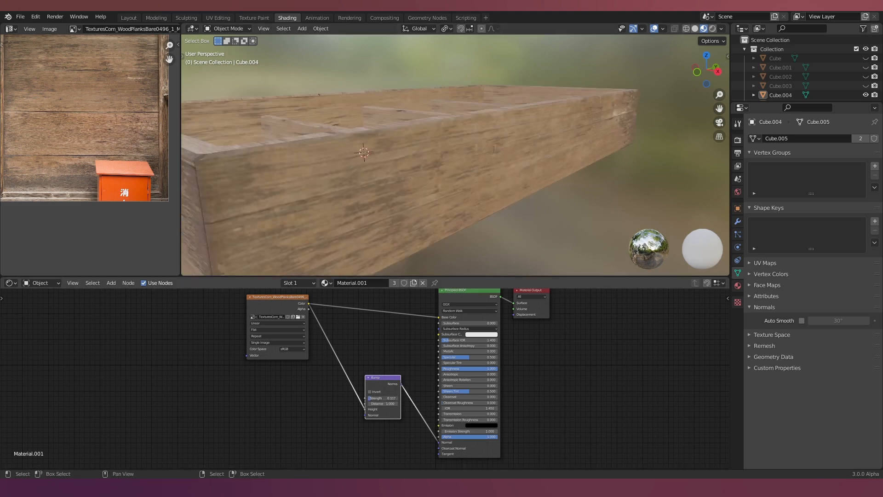
pyautogui.moveTo(515, 166); pyautogui.dragTo(438, 189, button='middle')
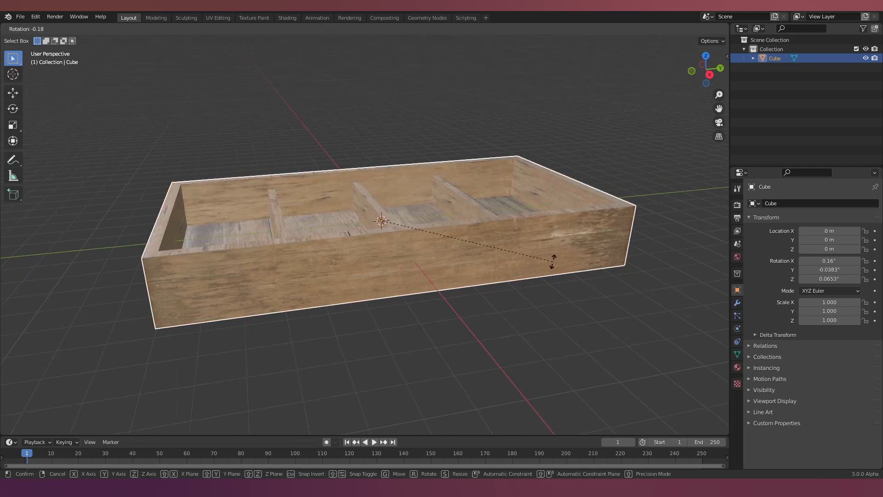
# Tilt the tray about 15.1° around the X axis.
pyautogui.press('r')
pyautogui.press('x')
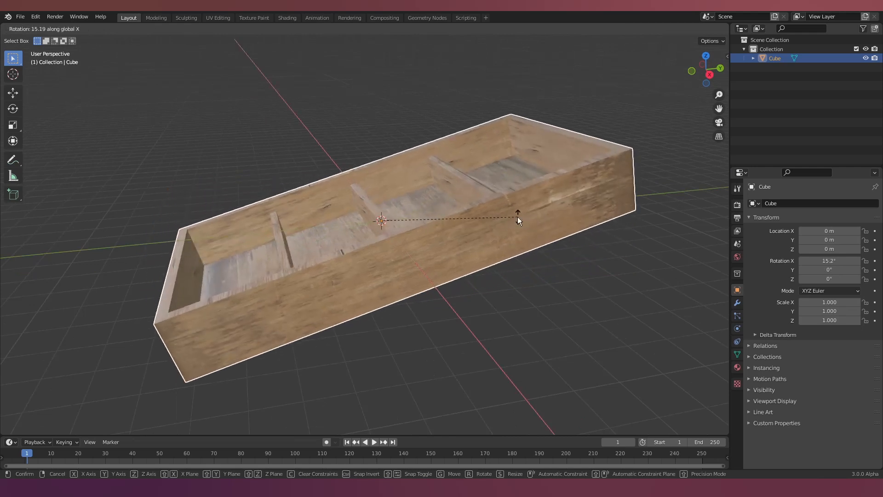
pyautogui.click(517, 208)
pyautogui.press('r')
pyautogui.press('x')
pyautogui.moveTo(517, 207); pyautogui.dragTo(456, 207, button='middle')
pyautogui.click(515, 226)
# Add a second cube, move it down beneath the tray and scale it up as the stand's base.
pyautogui.scroll(-5, 452, 224)
pyautogui.scroll(4, 432, 247)
pyautogui.moveTo(427, 239); pyautogui.dragTo(400, 246, button='middle')
pyautogui.hotkey('shift', 'a')
pyautogui.click(424, 247)
pyautogui.press('g')
pyautogui.press('z')
pyautogui.click(409, 297)
pyautogui.press('s')
pyautogui.click(509, 331)
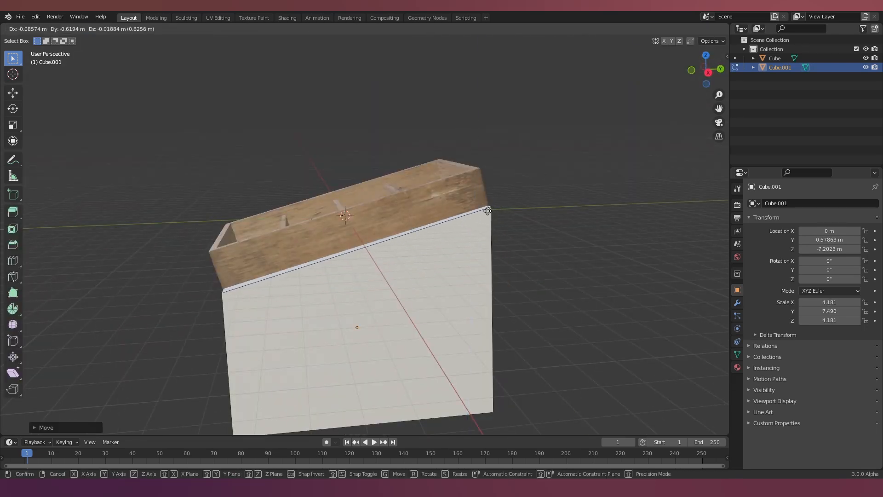
# Move the base block's upper edge so that its top slopes parallel to the tilted tray.
pyautogui.click(487, 211)
pyautogui.moveTo(486, 210); pyautogui.dragTo(529, 193, button='middle')
pyautogui.scroll(-3, 414, 257)
# Add a horizontal loop cut around the base and extrude its lower front face outward into a step.
pyautogui.hotkey('ctrl', 'r')
pyautogui.click(354, 307)
pyautogui.moveTo(345, 321); pyautogui.dragTo(380, 331, button='middle')
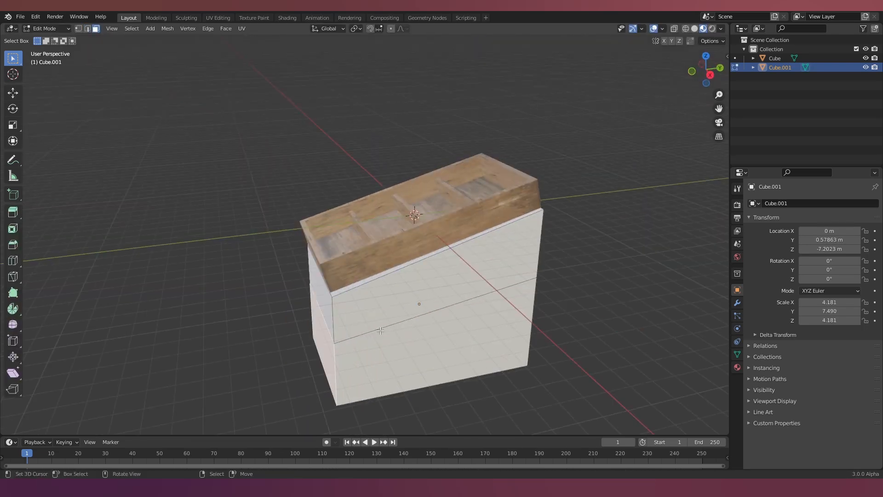
pyautogui.click(325, 338)
pyautogui.moveTo(325, 338); pyautogui.dragTo(371, 289, button='middle')
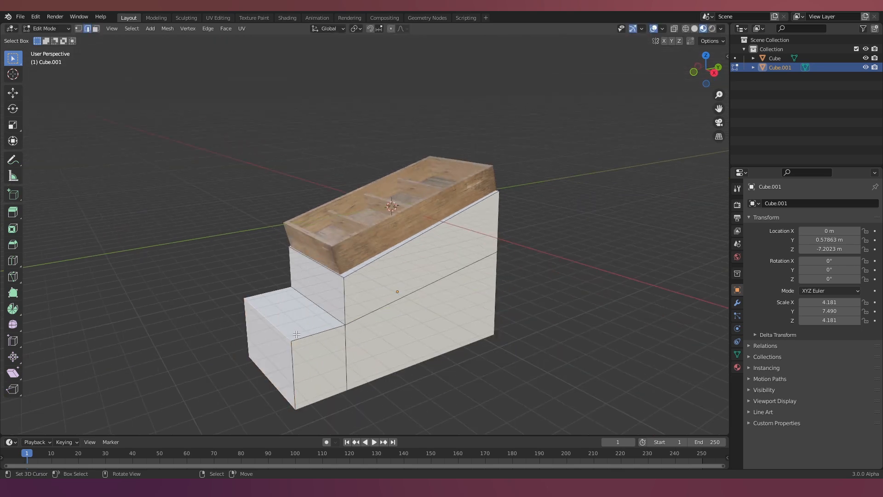
pyautogui.press('Tab')
# Bevel all edges of the wooden tray with a width of about 0.046 m.
pyautogui.moveTo(297, 335); pyautogui.dragTo(387, 308, button='middle')
pyautogui.moveTo(387, 247); pyautogui.dragTo(336, 248, button='middle')
pyautogui.rightClick(287, 241)
pyautogui.press('Tab')
pyautogui.scroll(3, 287, 241)
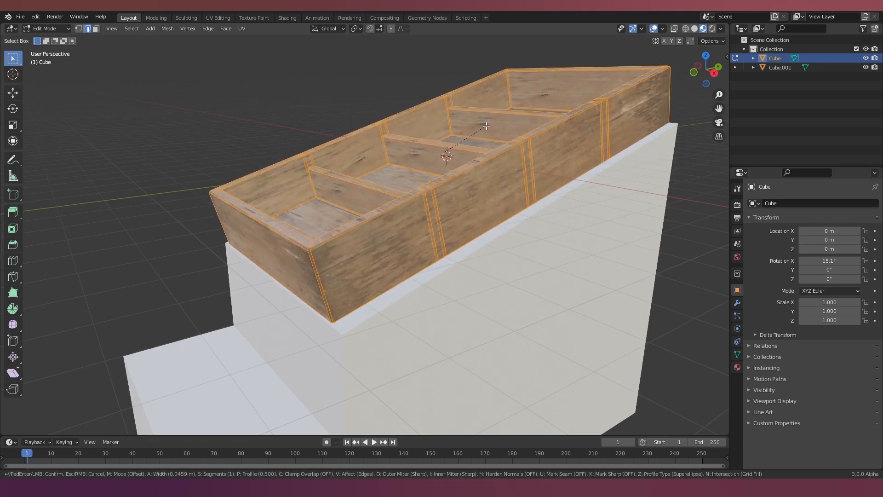
pyautogui.click(487, 126)
pyautogui.press('Tab')
pyautogui.scroll(-3, 482, 128)
# Switch to the Shading workspace for the base block and connect its wood texture's Color output to Base Color.
pyautogui.moveTo(424, 248)
pyautogui.mouseDown(button='middle')
pyautogui.moveTo(372, 270)
pyautogui.moveTo(322, 238)
pyautogui.mouseUp(button='middle')
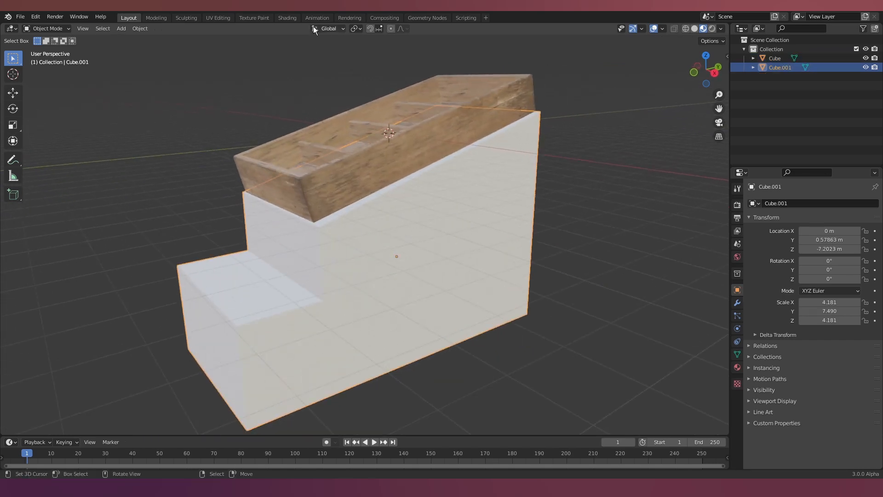
pyautogui.click(288, 18)
pyautogui.moveTo(381, 341)
pyautogui.mouseDown()
pyautogui.moveTo(417, 343)
pyautogui.moveTo(410, 329)
pyautogui.mouseUp()
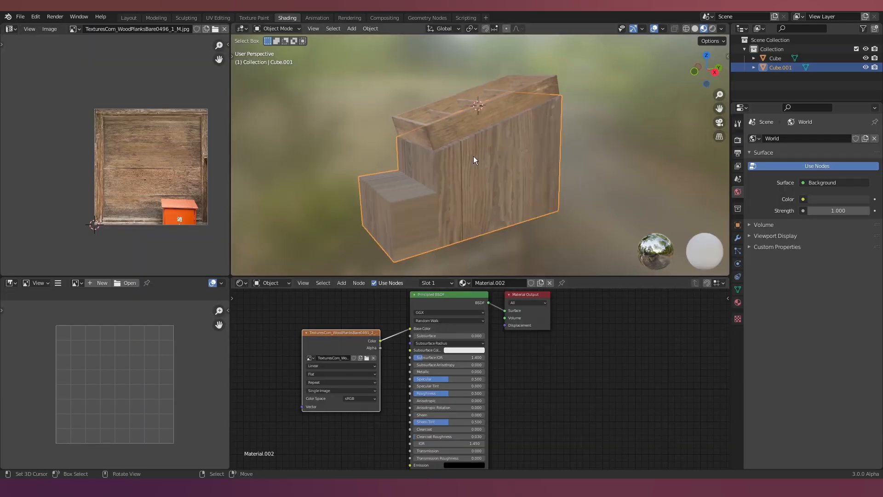
# Cube-project the base block's UVs and scale and position them on the wood image, checking the lower side face.
pyautogui.press('Tab')
pyautogui.press('u')
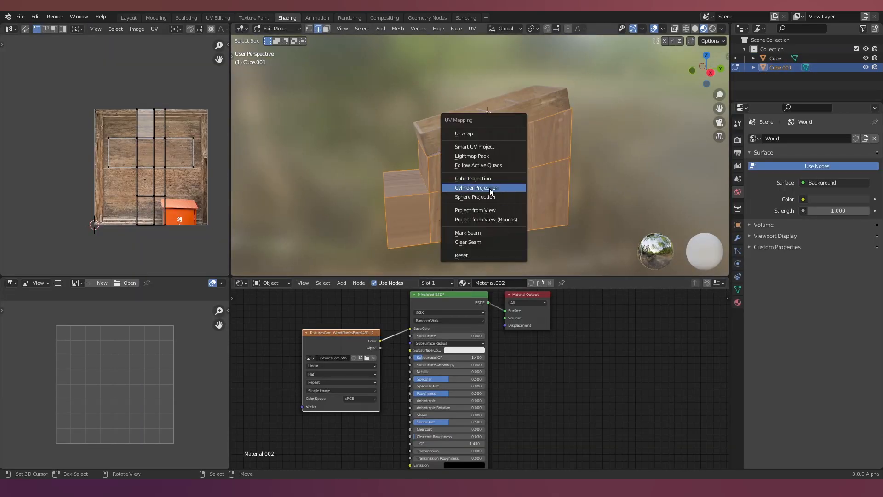
pyautogui.click(467, 184)
pyautogui.press('s')
pyautogui.click(176, 173)
pyautogui.press('g')
pyautogui.click(170, 178)
pyautogui.press('3')
pyautogui.rightClick(488, 202)
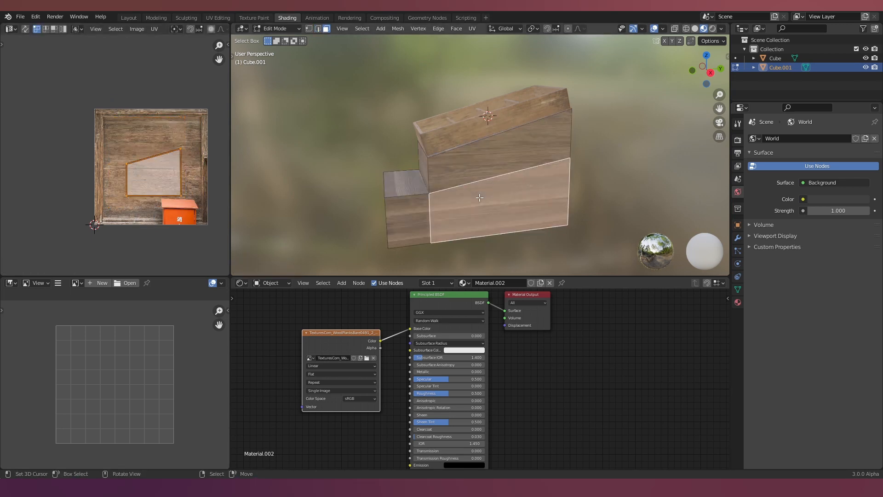
pyautogui.press('Tab')
pyautogui.moveTo(433, 163)
pyautogui.mouseDown(button='middle')
pyautogui.moveTo(477, 178)
pyautogui.moveTo(450, 183)
pyautogui.moveTo(431, 170)
pyautogui.mouseUp(button='middle')
pyautogui.scroll(2, 477, 179)
pyautogui.press('Tab')
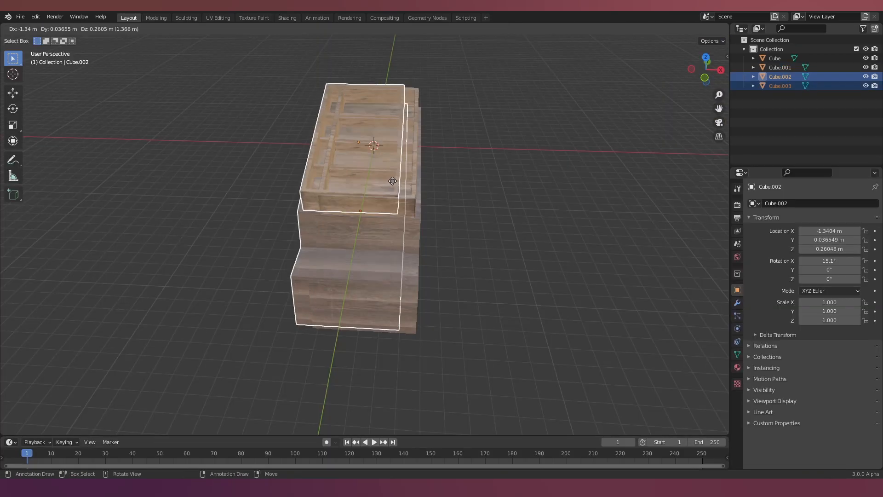
# Place the copied tray and base alongside the original at about -8.34 m on X and add another linked duplicate beside them.
pyautogui.press('g')
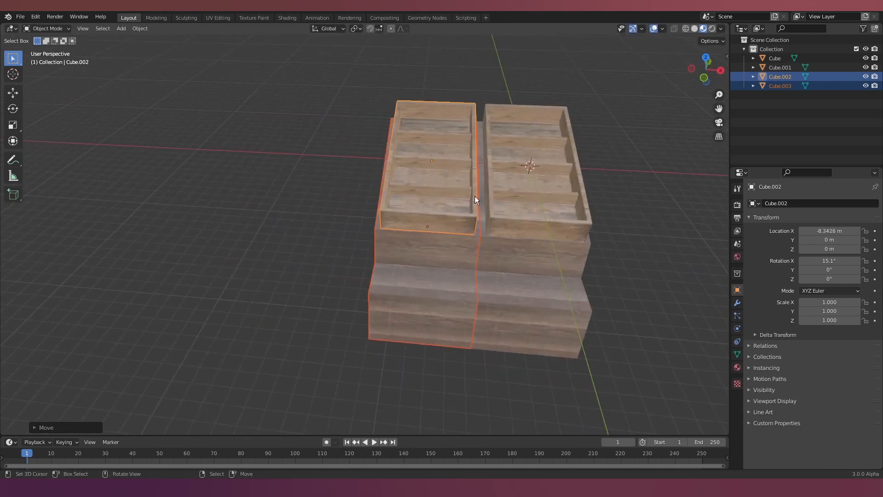
pyautogui.hotkey('alt', 'd')
pyautogui.click(384, 190)
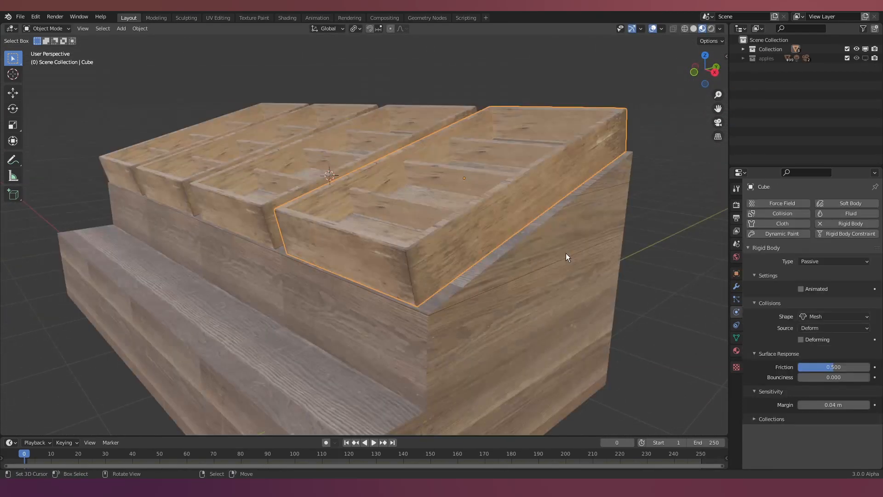
# Subdivide the entire mesh of the front tray and increase the number of cuts.
pyautogui.press('Tab')
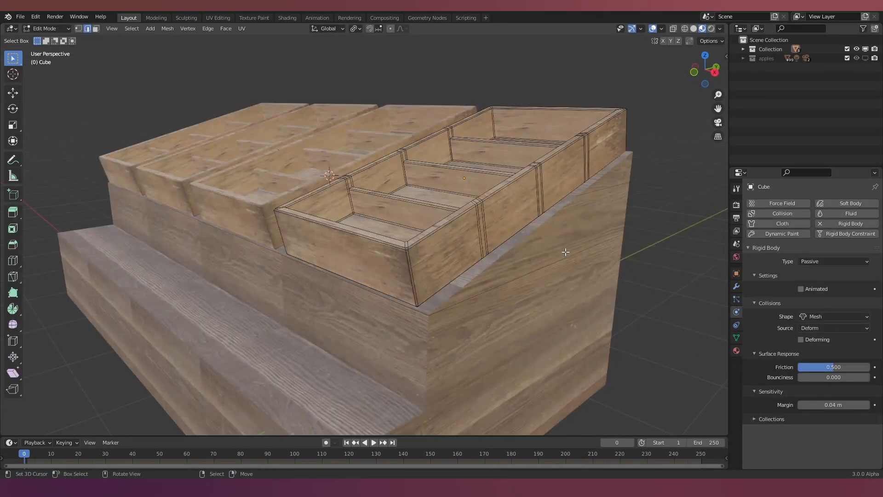
pyautogui.press('a')
pyautogui.hotkey('ctrl', 'e')
pyautogui.click(252, 87)
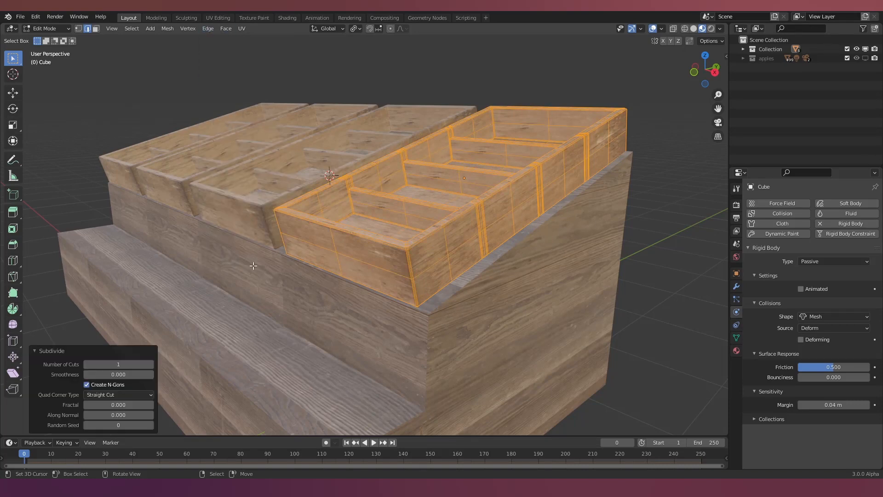
pyautogui.click(149, 363)
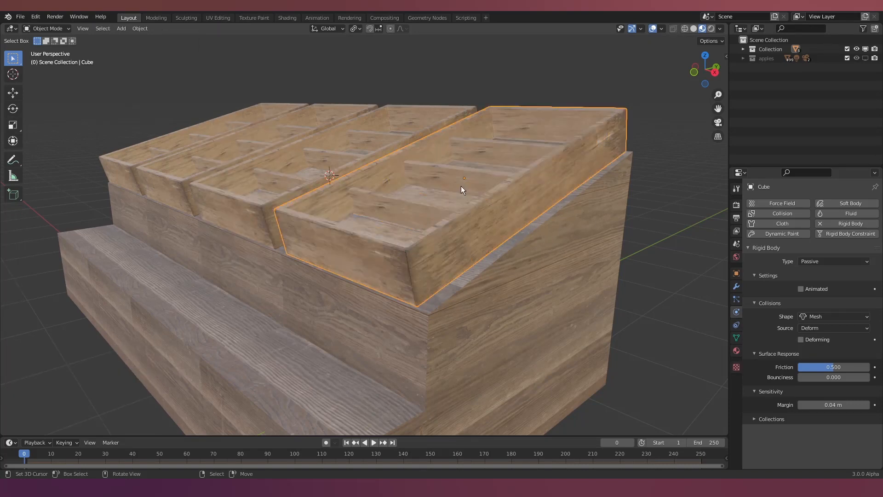
# Nudge vertices at the front end of the front tray with smooth proportional editing to warp its boards slightly.
pyautogui.moveTo(461, 186); pyautogui.dragTo(443, 217, button='middle')
pyautogui.press('Tab')
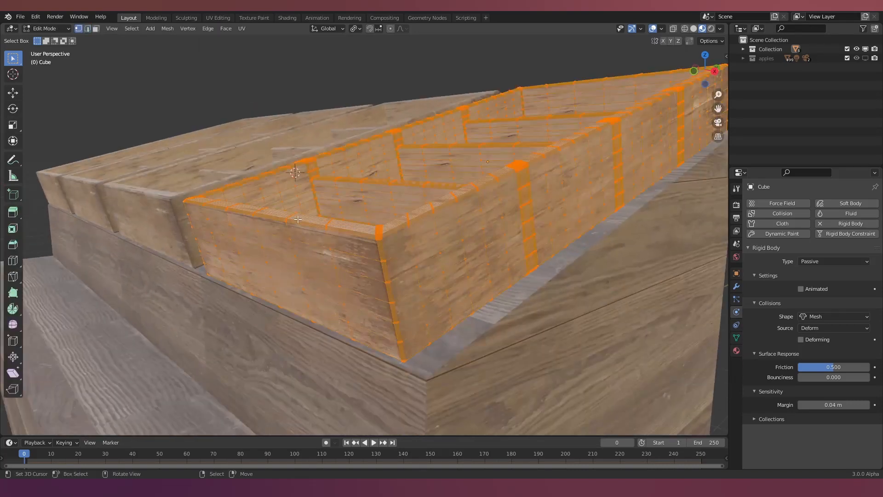
pyautogui.hotkey('alt', 'a')
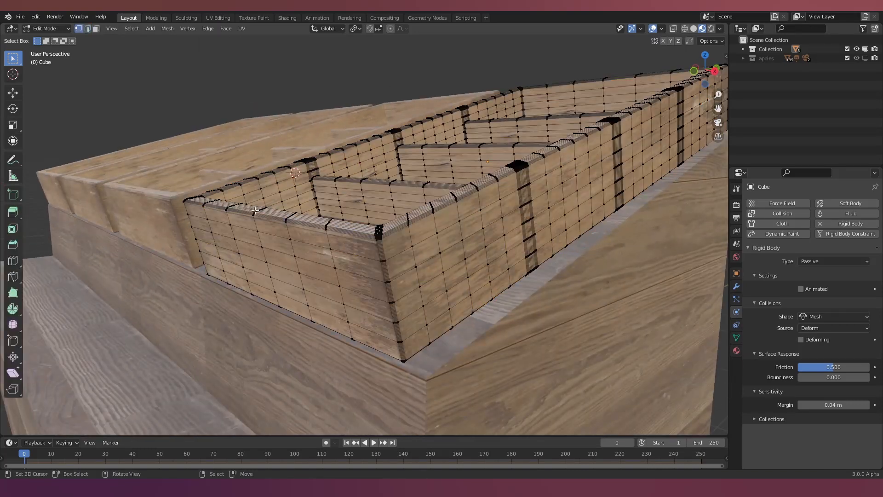
pyautogui.click(349, 209)
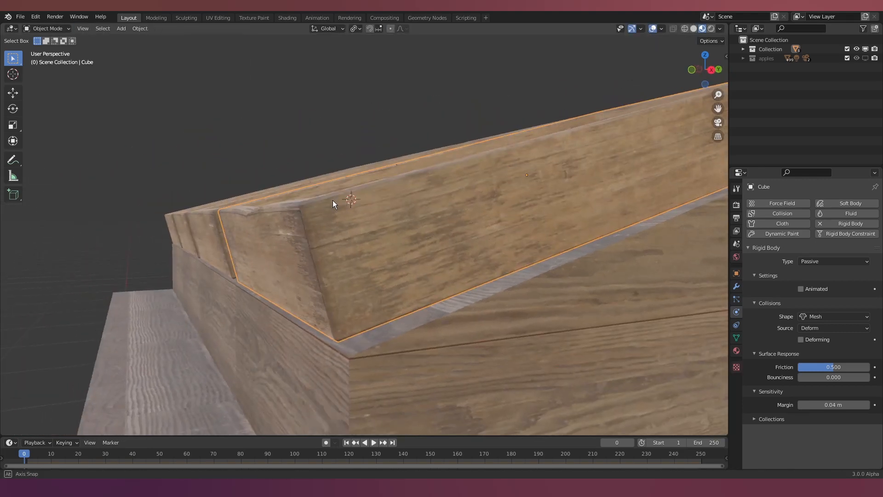
pyautogui.press('g')
pyautogui.press('z')
pyautogui.click(302, 231)
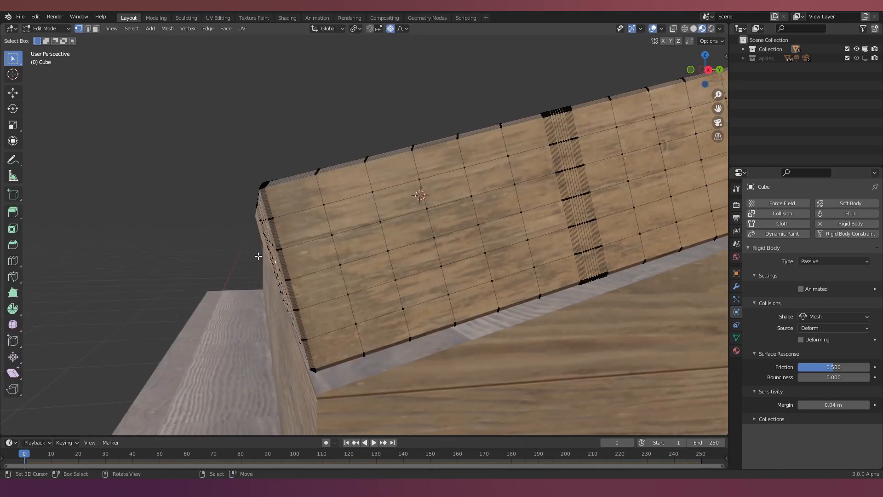
pyautogui.click(256, 257)
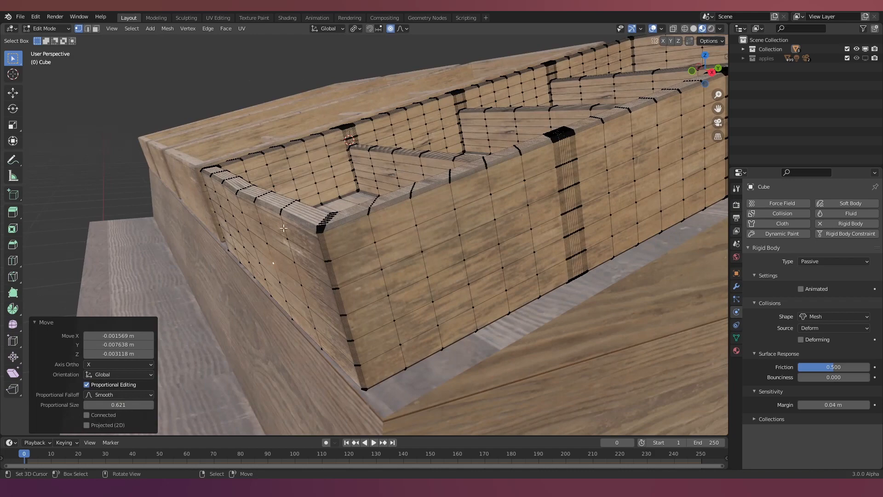
pyautogui.press('g')
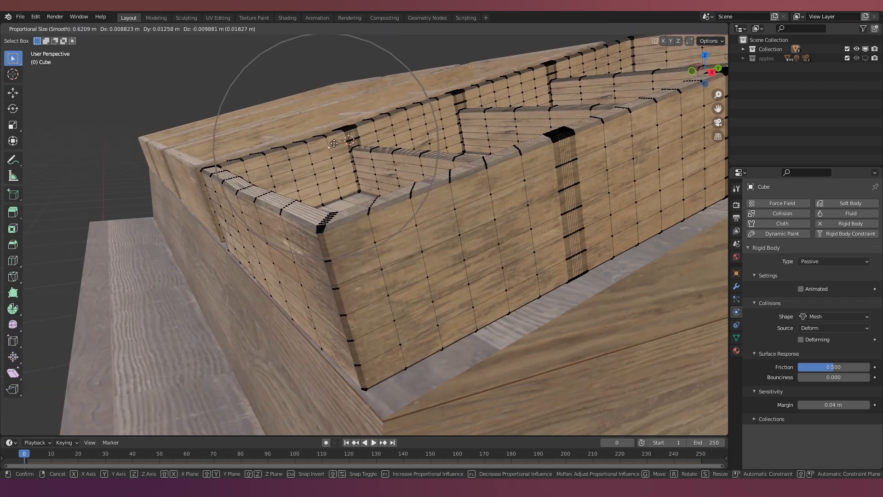
pyautogui.click(334, 141)
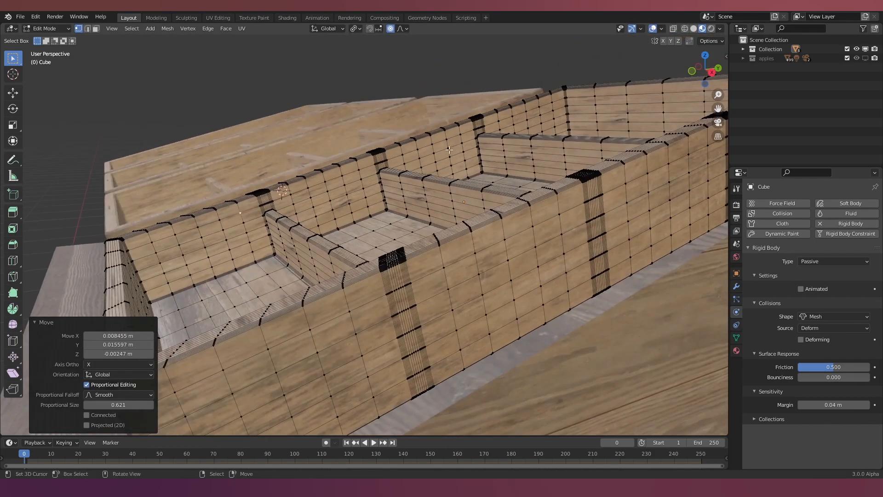
# Shift vertices around the front tray's dividers and side wall by small amounts, using proportional editing at a size of about 0.621 m.
pyautogui.press('g')
pyautogui.click(461, 139)
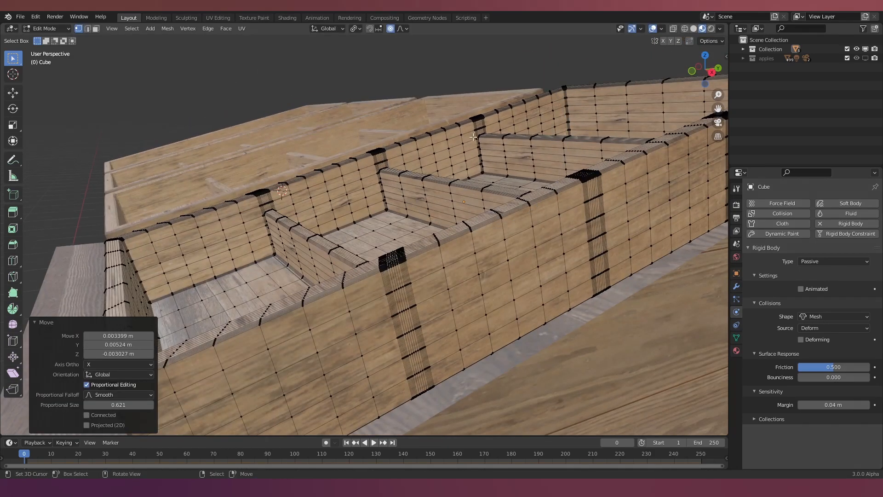
pyautogui.press('g')
pyautogui.click(449, 153)
pyautogui.press('g')
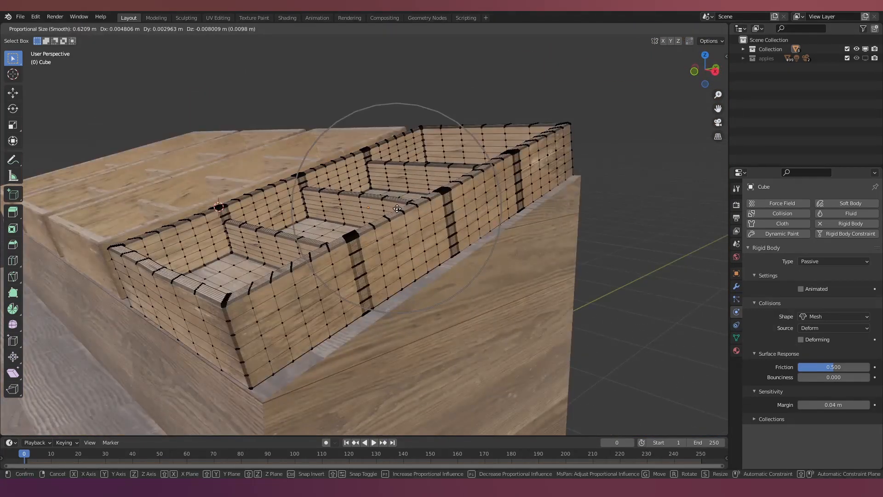
pyautogui.click(575, 156)
# Distort a neighbouring tray in the row slightly by moving several of its vertices with proportional editing.
pyautogui.press('g')
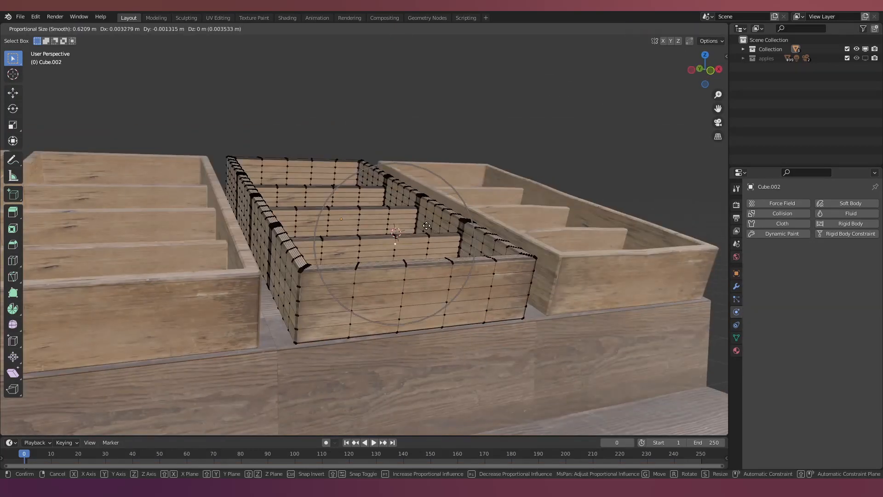
pyautogui.click(489, 242)
pyautogui.moveTo(488, 242); pyautogui.dragTo(397, 230, button='middle')
pyautogui.press('g')
pyautogui.click(382, 227)
pyautogui.rightClick(469, 192)
pyautogui.press('g')
pyautogui.click(475, 193)
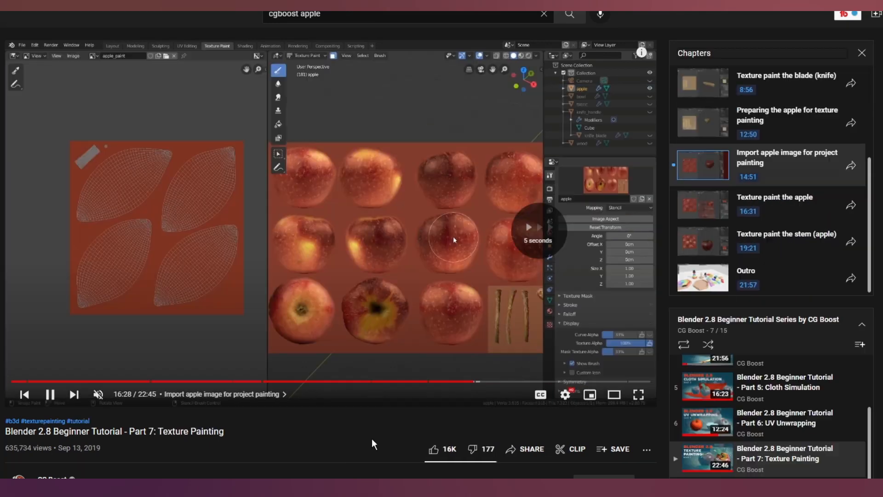
# Skim the CG Boost texture painting and rigid body tutorials in the browser, through to the "Adjust apples in the bowl" chapter.
pyautogui.press('Right')
pyautogui.press('Right')
pyautogui.press('Right')
pyautogui.press('Right')
pyautogui.press('Right')
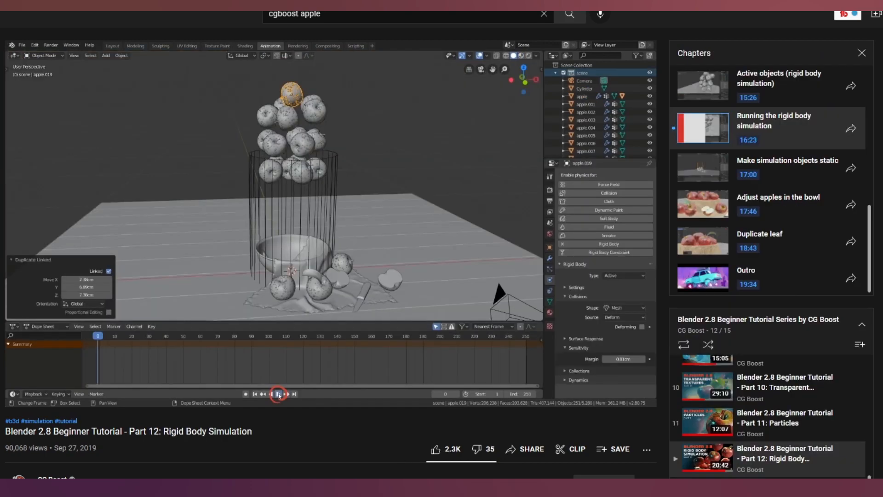
pyautogui.click(847, 209)
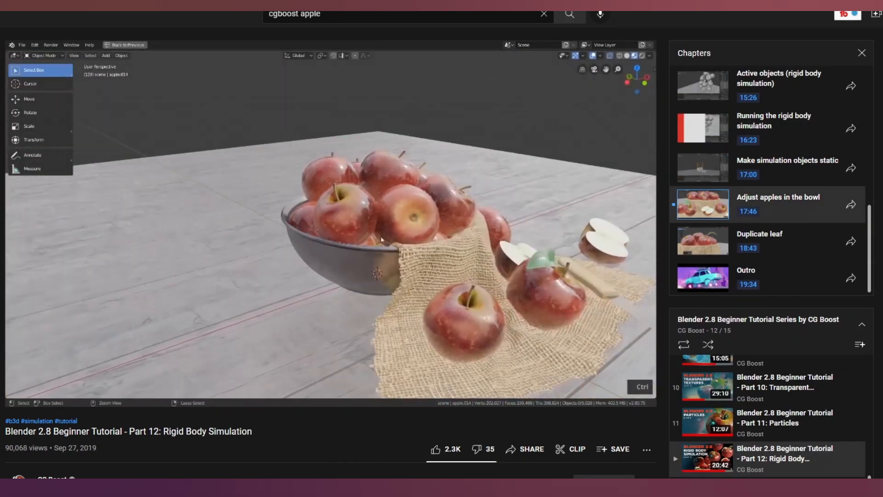
pyautogui.rightClick(773, 204)
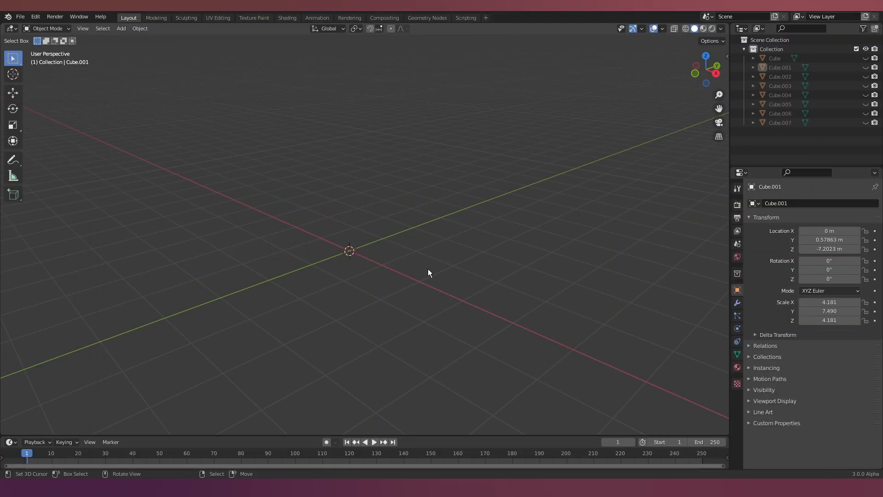
# Return to Blender, add a UV sphere with 20 segments and 15 rings, and shade it smooth.
pyautogui.hotkey('shift', 'a')
pyautogui.moveTo(410, 270)
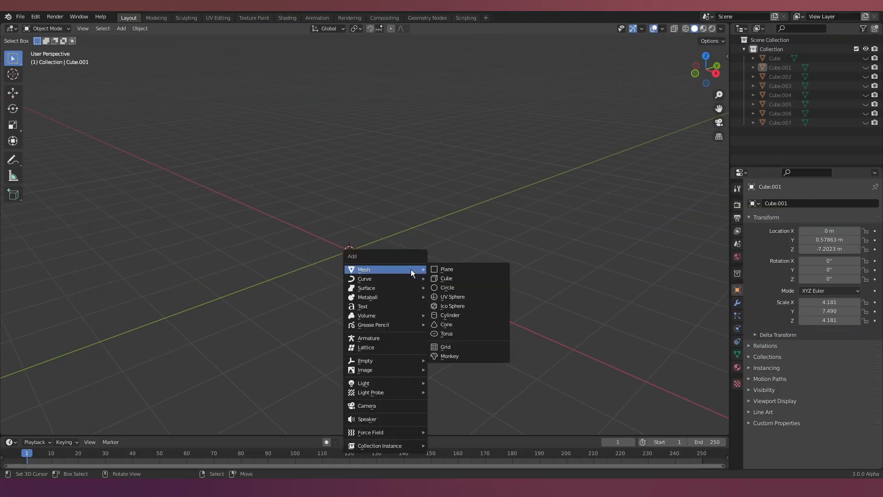
pyautogui.click(453, 297)
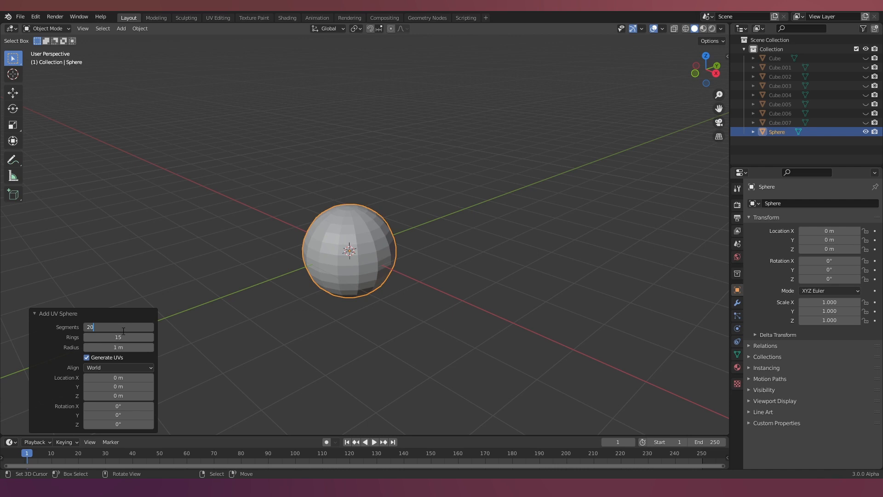
pyautogui.click(35, 314)
pyautogui.click(140, 28)
pyautogui.click(173, 212)
# Sink the sphere's top vertex with proportional editing in the front view to start the apple's dimple.
pyautogui.press('Tab')
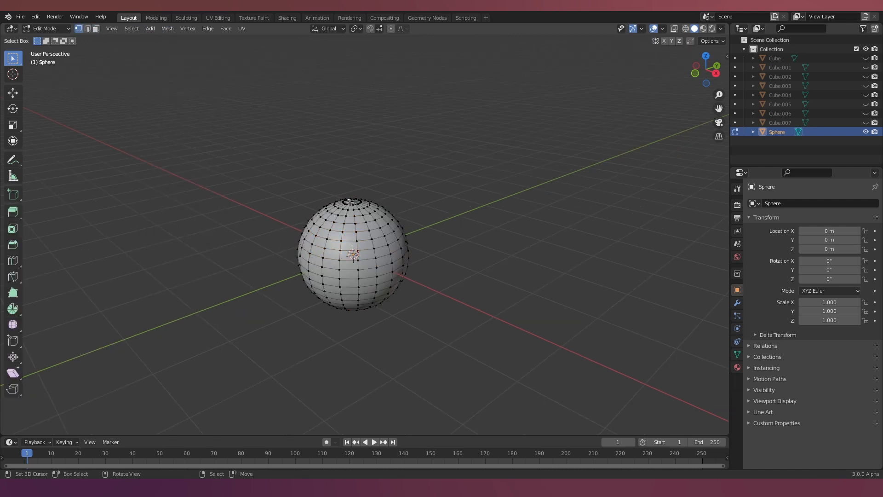
pyautogui.press('o')
pyautogui.press('KP_1')
pyautogui.press('g')
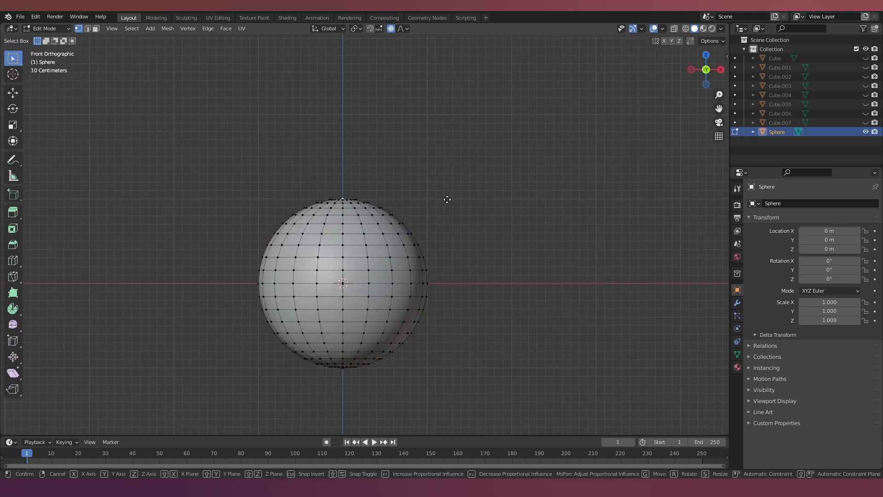
pyautogui.moveTo(392, 278); pyautogui.dragTo(371, 207, button='middle')
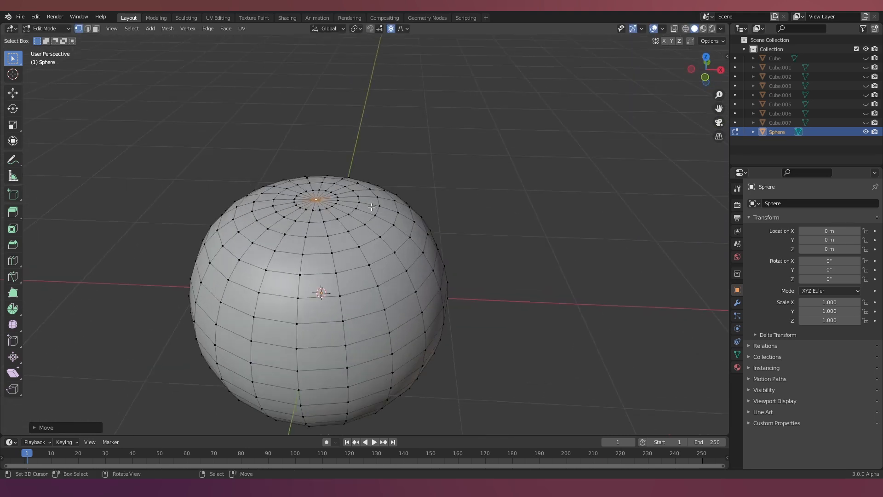
# Raise a thin, bent stem from the centre of the dimple by moving and scaling its faces, using X-ray in the front view.
pyautogui.press('g')
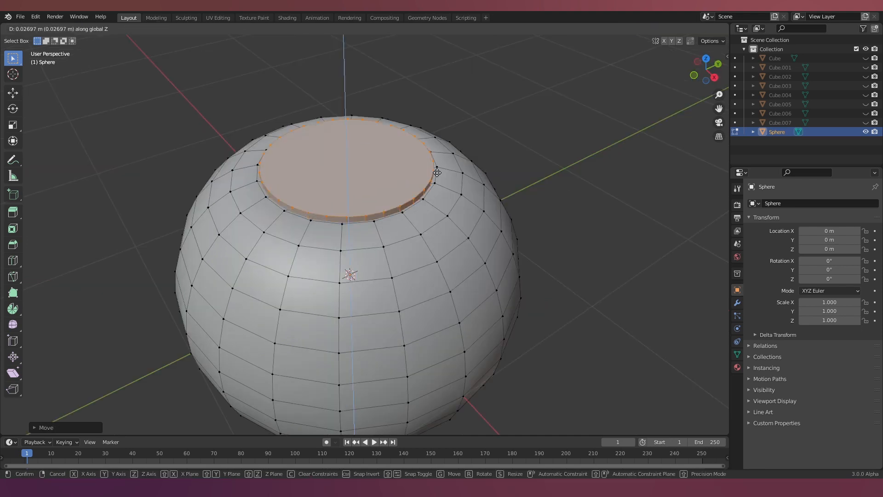
pyautogui.press('s')
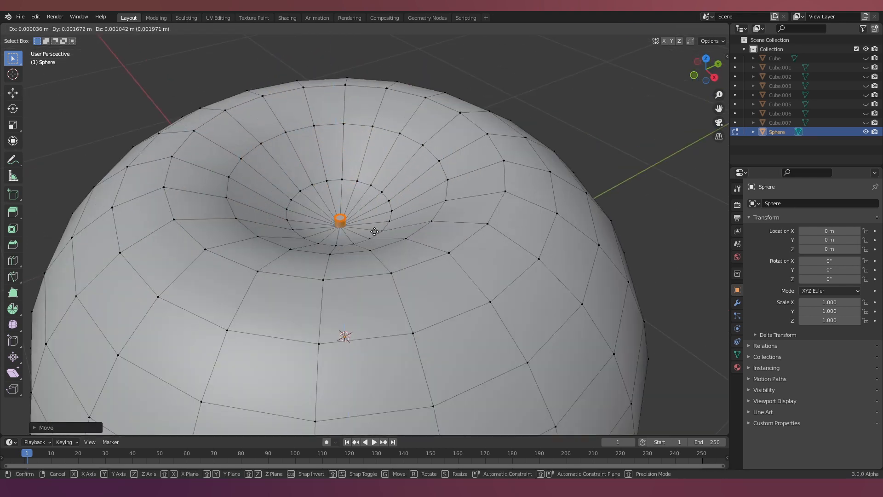
pyautogui.scroll(-3, 341, 219)
pyautogui.moveTo(341, 218); pyautogui.dragTo(380, 204, button='middle')
pyautogui.click(698, 77)
pyautogui.hotkey('alt', 'z')
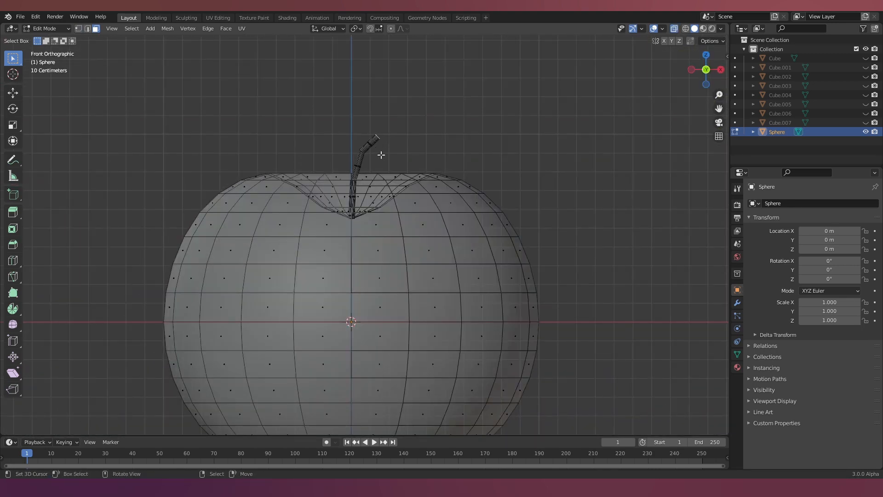
# Turn off X-ray, leave mesh editing and add a Subdivision Surface modifier to the apple.
pyautogui.moveTo(381, 155); pyautogui.dragTo(368, 192, button='middle')
pyautogui.hotkey('alt', 'z')
pyautogui.press('Tab')
pyautogui.press('Tab')
pyautogui.press('Tab')
pyautogui.scroll(-1, 398, 172)
pyautogui.click(737, 303)
pyautogui.moveTo(537, 214); pyautogui.dragTo(495, 216, button='middle')
pyautogui.click(792, 203)
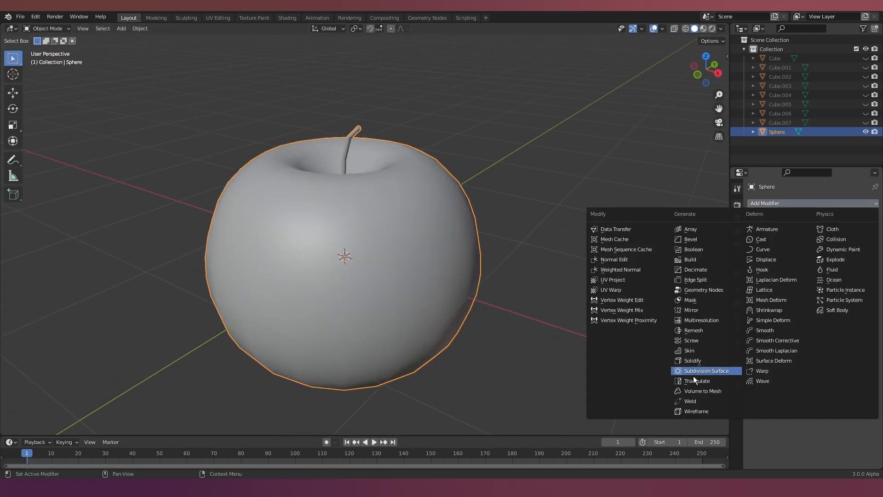
pyautogui.click(694, 372)
pyautogui.scroll(-2, 403, 239)
pyautogui.hotkey('alt', 'a')
pyautogui.moveTo(404, 217); pyautogui.dragTo(331, 225, button='middle')
pyautogui.scroll(-3, 387, 195)
# Reshape the apple's upper shoulders by moving one vertex on each side with proportional editing.
pyautogui.rightClick(330, 226)
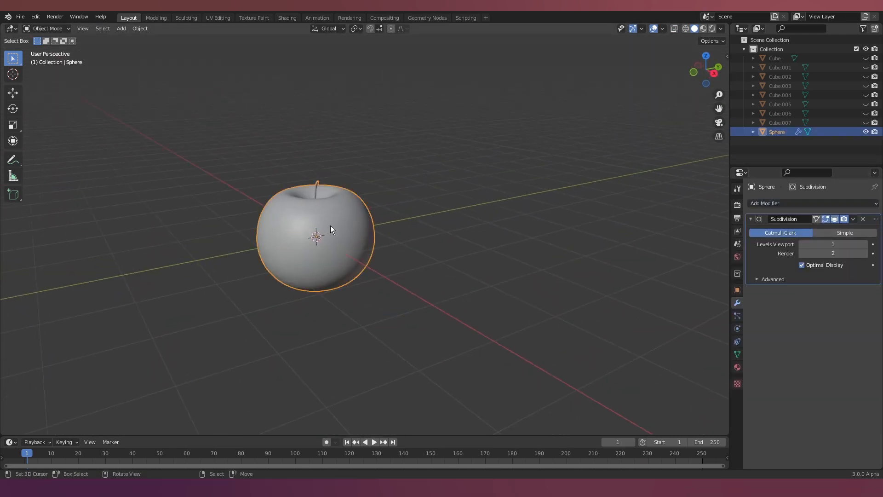
pyautogui.press('Tab')
pyautogui.scroll(4, 405, 205)
pyautogui.press('g')
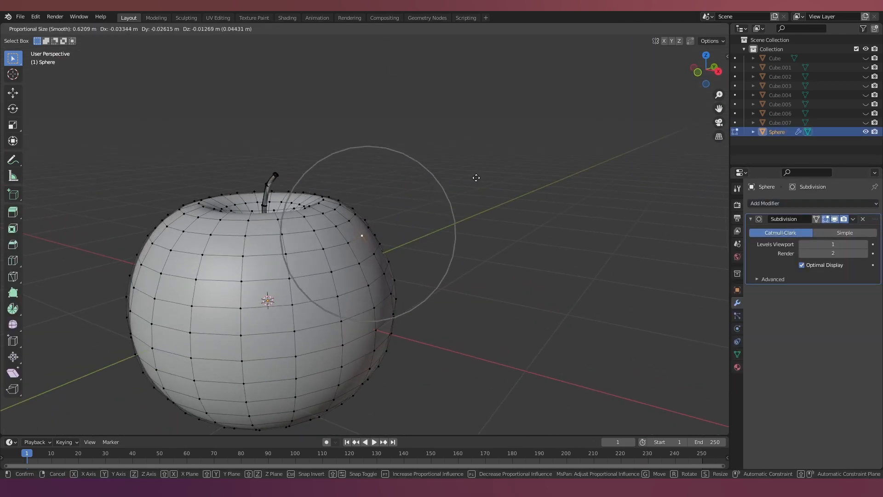
pyautogui.click(474, 181)
pyautogui.rightClick(183, 206)
pyautogui.press('g')
pyautogui.scroll(-1, 188, 210)
pyautogui.click(190, 211)
# Deform the apple's sides unevenly by moving two vertices with a larger proportional editing radius.
pyautogui.moveTo(251, 335); pyautogui.dragTo(304, 290, button='middle')
pyautogui.rightClick(372, 300)
pyautogui.press('g')
pyautogui.scroll(-1, 375, 300)
pyautogui.click(367, 301)
pyautogui.rightClick(238, 324)
pyautogui.press('g')
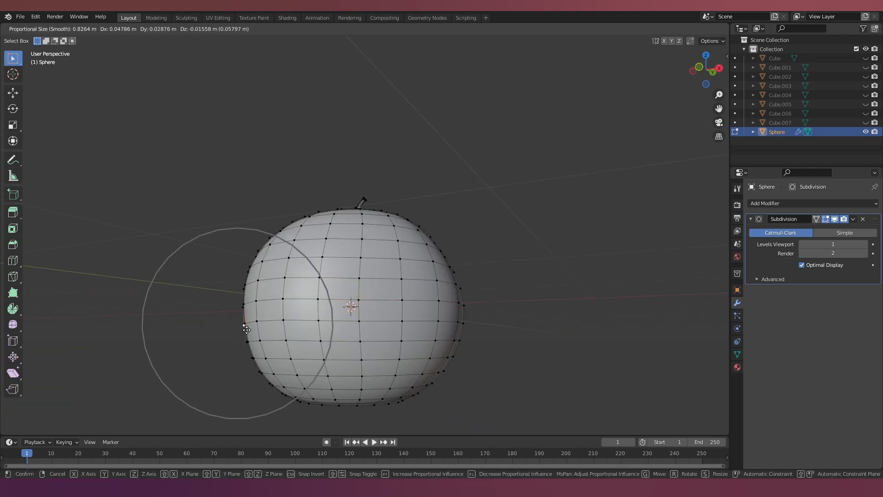
pyautogui.scroll(-1, 244, 326)
pyautogui.click(245, 326)
# Shift a vertex on the apple's underside with proportional editing and return to Object Mode.
pyautogui.rightClick(397, 404)
pyautogui.moveTo(400, 401); pyautogui.dragTo(432, 396, button='middle')
pyautogui.press('g')
pyautogui.click(430, 393)
pyautogui.press('Tab')
pyautogui.scroll(-5, 418, 333)
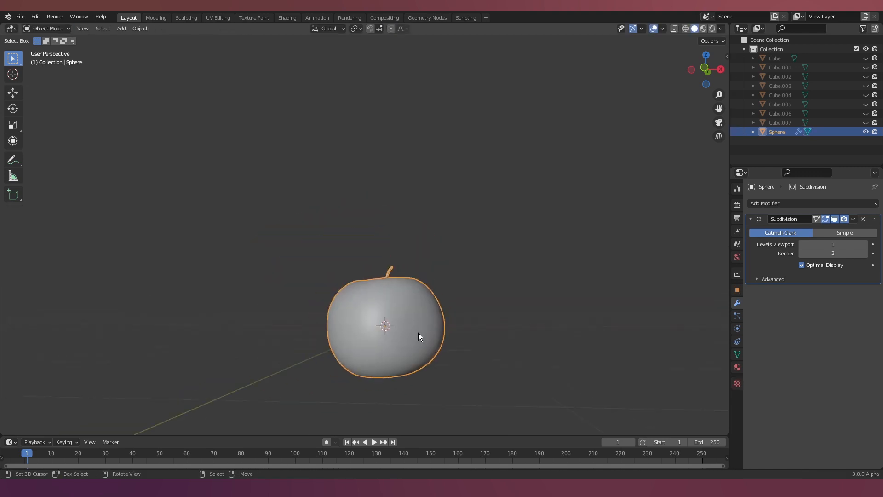
# Select vertical edge lines around the apple's body in Edit Mode and mark them as UV seams.
pyautogui.moveTo(437, 322); pyautogui.dragTo(354, 217, button='middle')
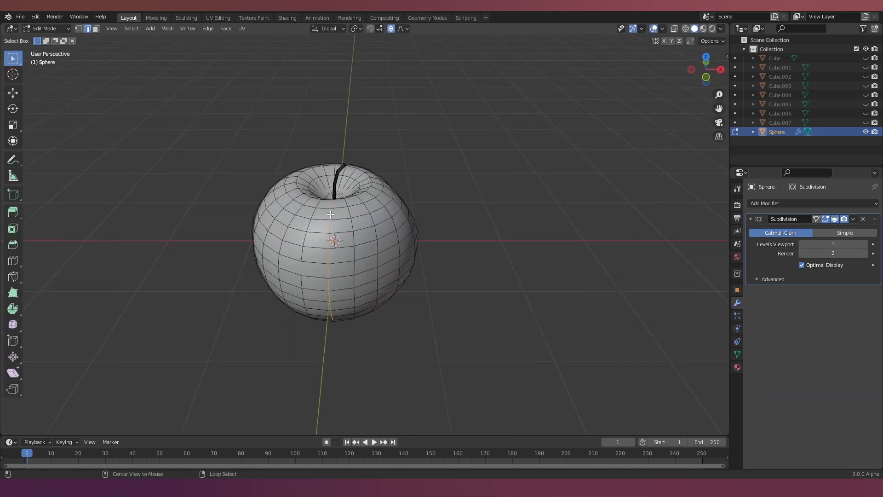
pyautogui.moveTo(330, 214); pyautogui.dragTo(356, 231, button='middle')
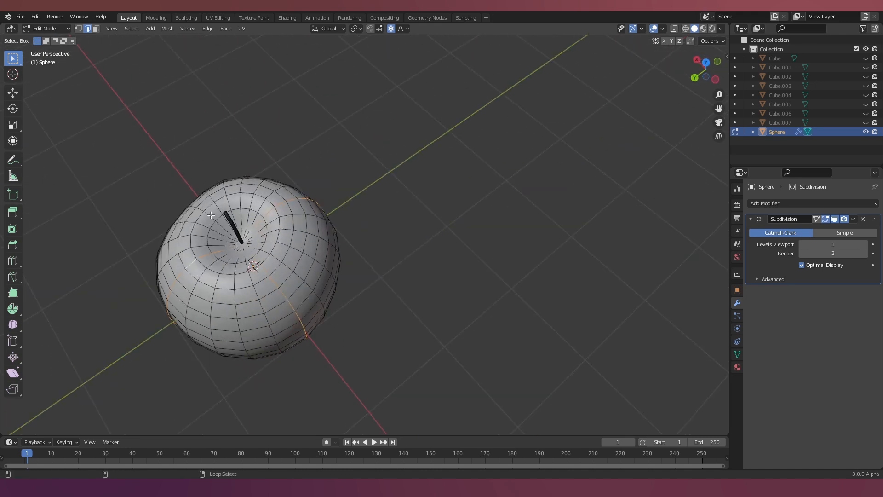
pyautogui.moveTo(211, 214); pyautogui.dragTo(257, 256, button='middle')
pyautogui.press('u')
pyautogui.click(298, 290)
# Unwrap the apple's entire mesh along the marked seams.
pyautogui.press('a')
pyautogui.press('u')
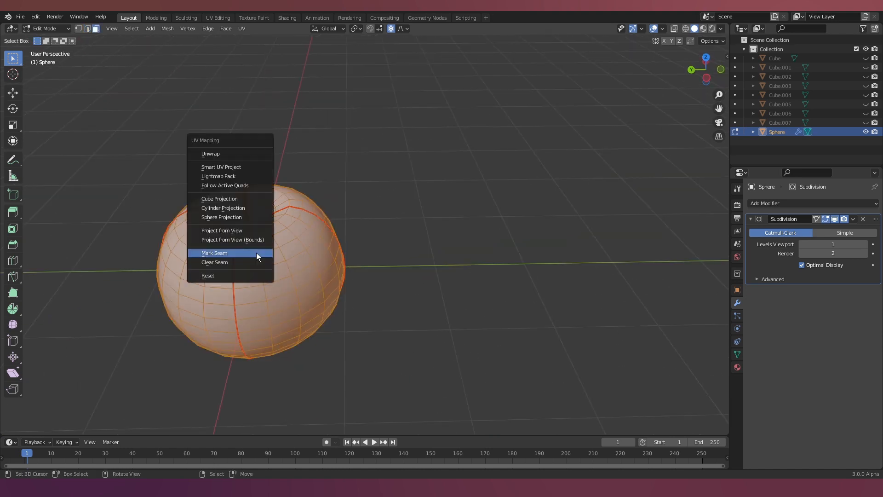
pyautogui.click(236, 159)
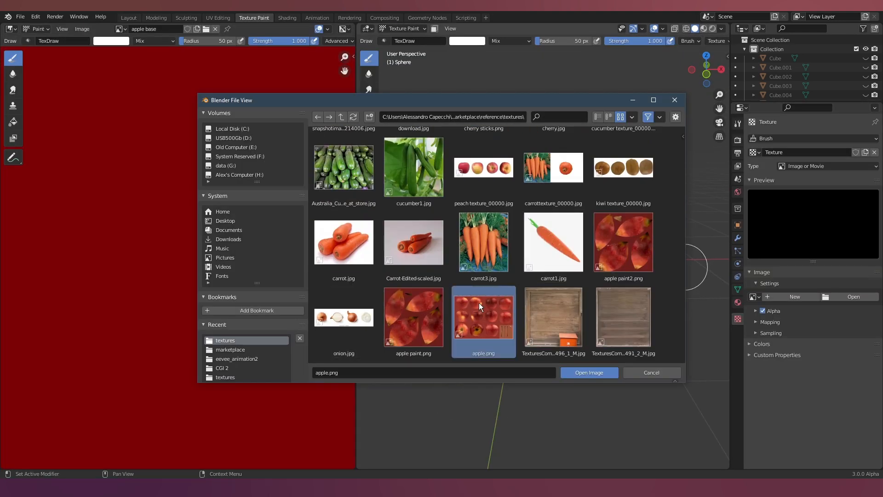
# Load apple.png as the paint brush texture and set its mapping to Stencil.
pyautogui.doubleClick(479, 302)
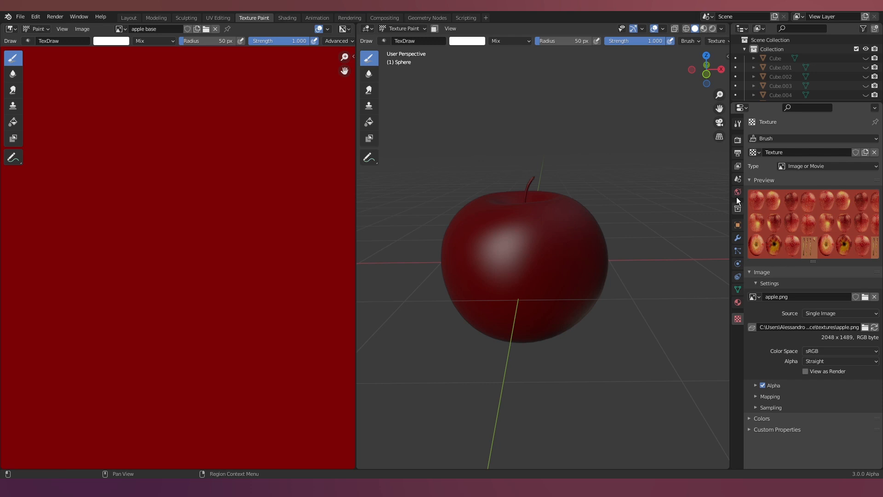
pyautogui.click(738, 123)
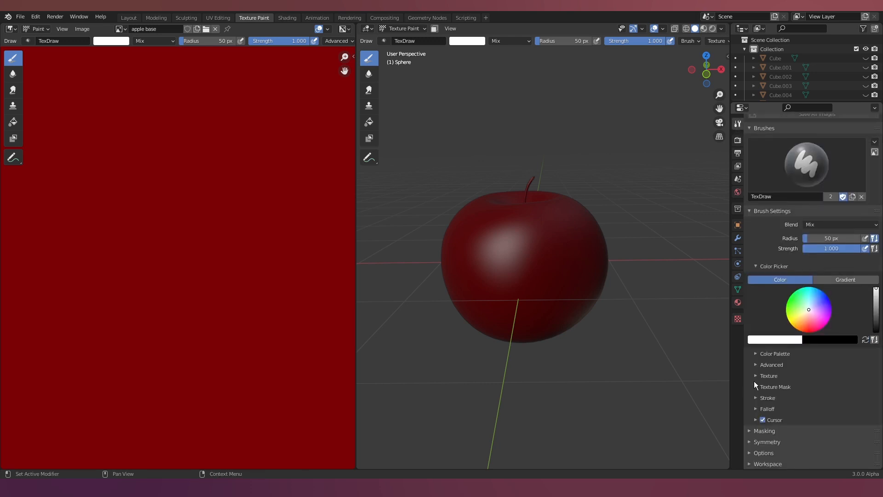
pyautogui.click(756, 376)
pyautogui.scroll(-6, 782, 368)
pyautogui.click(829, 327)
pyautogui.click(825, 354)
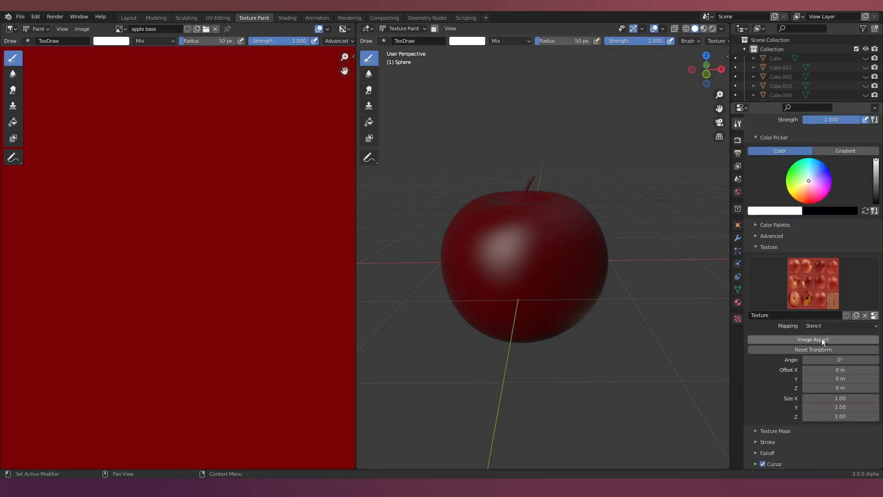
# Widen the 3D viewport beside the image editor to make room for painting the apple.
pyautogui.moveTo(354, 263); pyautogui.dragTo(121, 262)
pyautogui.scroll(-2, 258, 339)
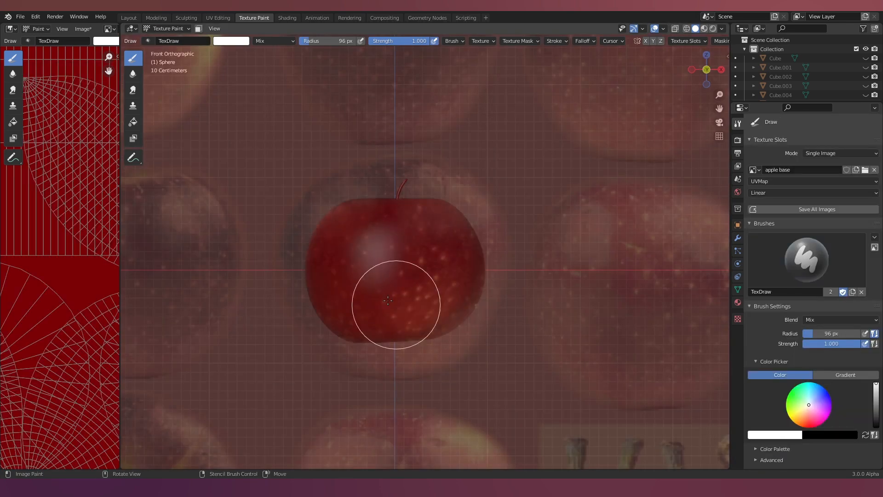
# Paint the apple photo from the stencil onto the apple's front and left sides, realigning the stencil for the left view.
pyautogui.moveTo(372, 249); pyautogui.dragTo(398, 235)
pyautogui.moveTo(457, 276); pyautogui.dragTo(381, 235)
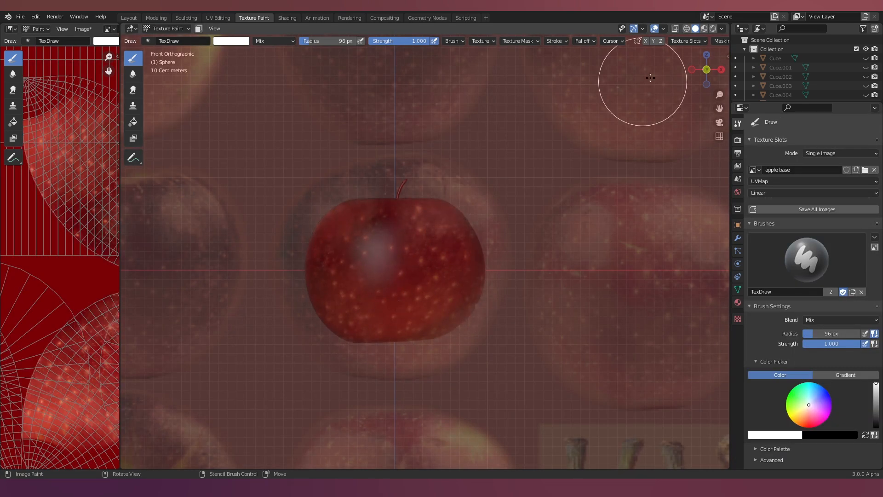
pyautogui.click(692, 69)
pyautogui.moveTo(441, 244)
pyautogui.mouseDown(button='right')
pyautogui.moveTo(410, 337)
pyautogui.moveTo(214, 297)
pyautogui.mouseUp(button='right')
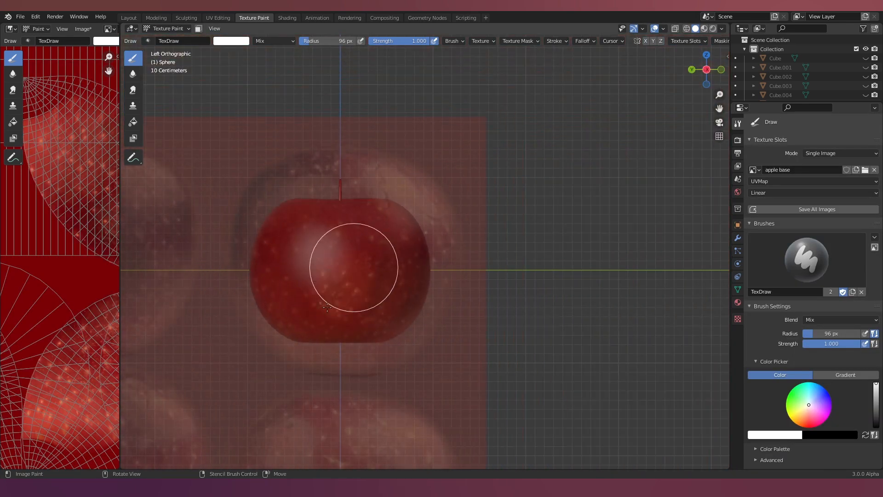
pyautogui.moveTo(298, 292)
pyautogui.mouseDown()
pyautogui.moveTo(300, 262)
pyautogui.moveTo(325, 219)
pyautogui.mouseUp()
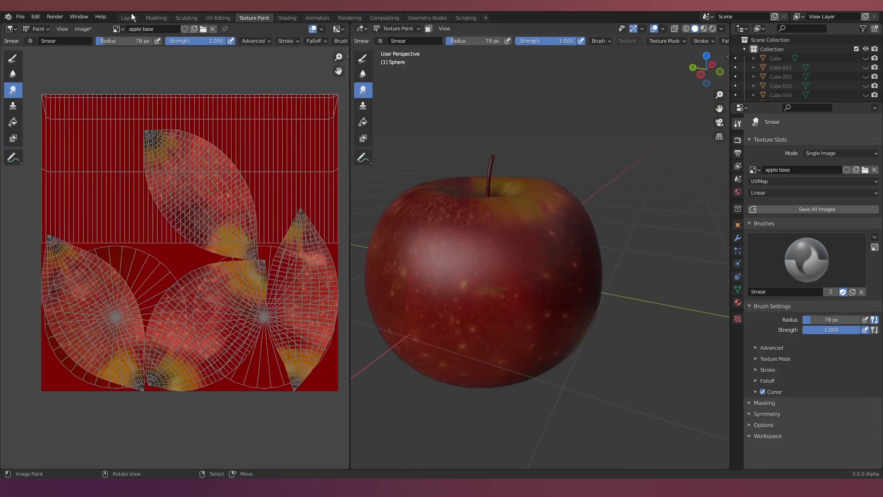
# Save the painted texture as apple base.png in the textures folder.
pyautogui.click(83, 29)
pyautogui.click(105, 101)
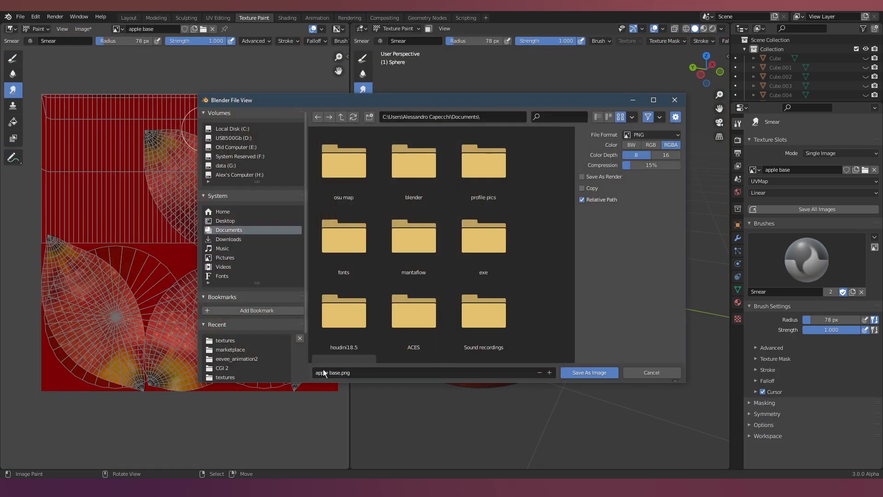
pyautogui.click(232, 340)
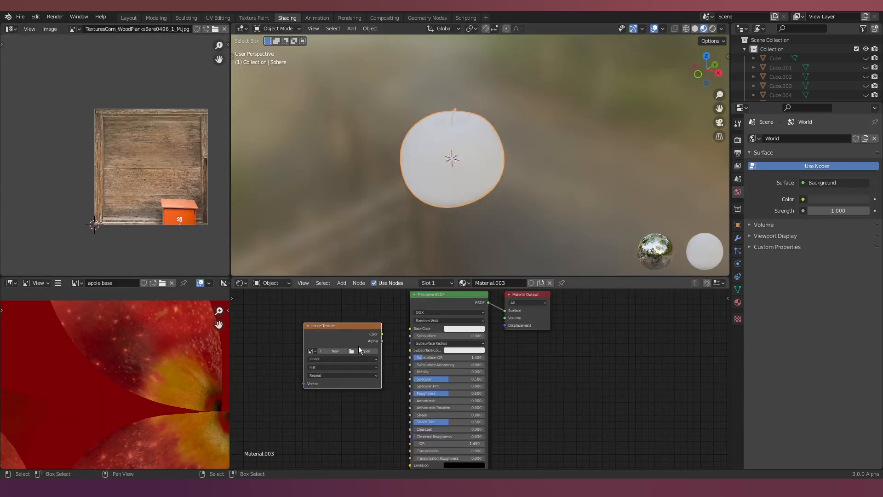
# Load the apple base image into the Image Texture node and connect its color to the apple material's Base Color.
pyautogui.click(380, 354)
pyautogui.doubleClick(428, 168)
pyautogui.moveTo(340, 334); pyautogui.dragTo(410, 329)
pyautogui.scroll(-1, 510, 144)
pyautogui.moveTo(451, 157); pyautogui.dragTo(449, 133, button='middle')
pyautogui.scroll(2, 459, 119)
pyautogui.scroll(1, 453, 133)
pyautogui.press('Tab')
pyautogui.rightClick(468, 183)
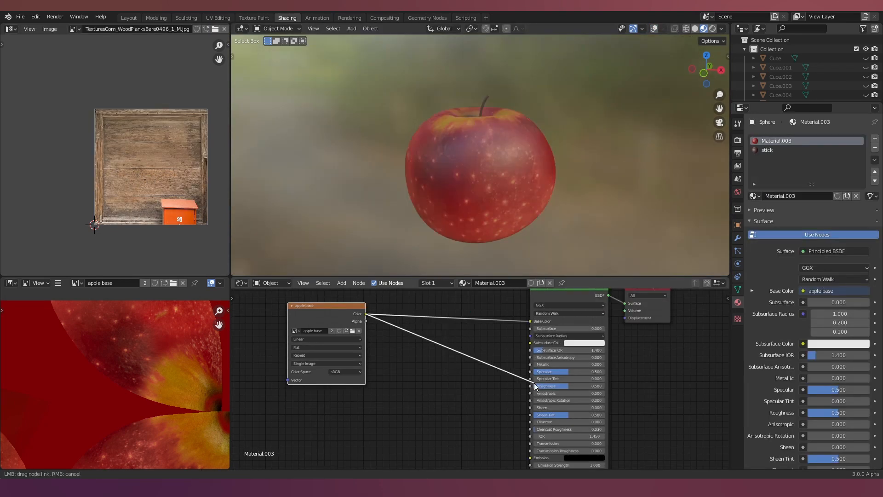
# Insert a ColorRamp between the apple image's color and Roughness, with the white stop at position 0.359.
pyautogui.hotkey('shift', 'a')
pyautogui.click(423, 336)
pyautogui.moveTo(501, 363); pyautogui.dragTo(476, 393)
pyautogui.moveTo(476, 392); pyautogui.dragTo(433, 392)
pyautogui.scroll(-3, 487, 184)
pyautogui.moveTo(483, 184); pyautogui.dragTo(510, 188, button='middle')
pyautogui.moveTo(338, 321); pyautogui.dragTo(331, 354)
pyautogui.moveTo(390, 368); pyautogui.dragTo(399, 331, button='middle')
pyautogui.moveTo(345, 327); pyautogui.dragTo(331, 356)
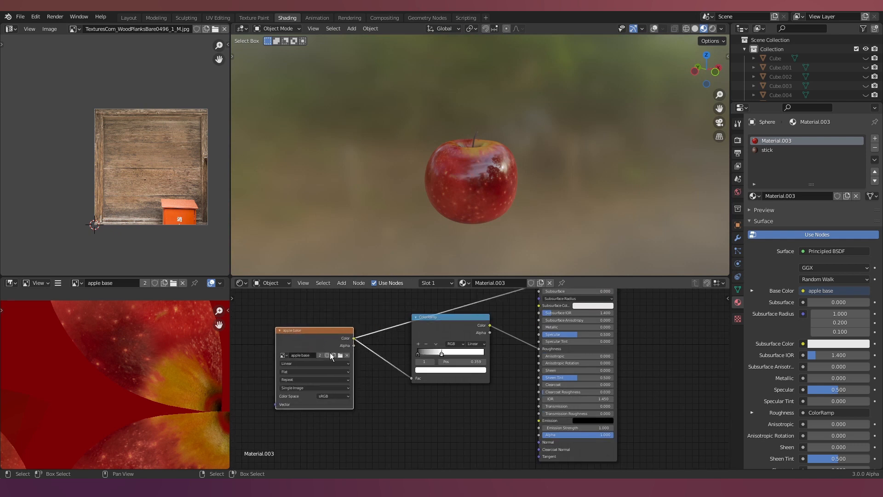
pyautogui.hotkey('shift', 'a')
pyautogui.click(407, 381)
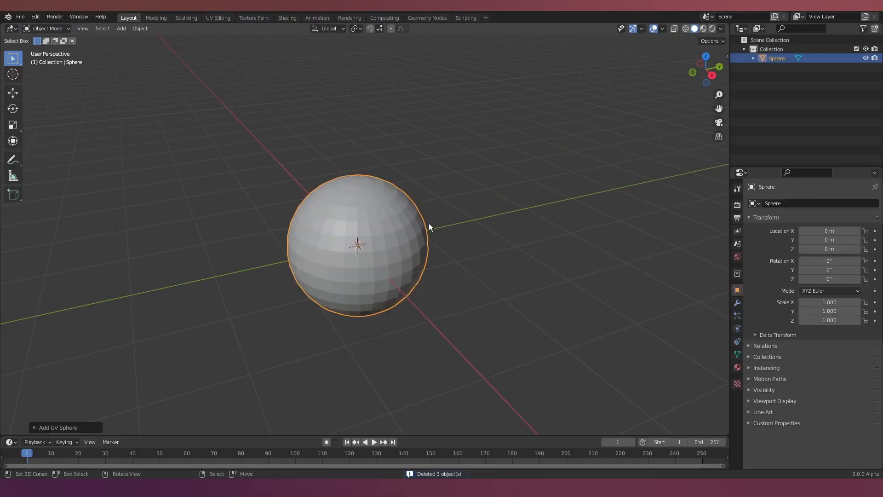
# Give the new UV sphere 20 segments and 20 rings, and pull its top and bottom vertices outward into an onion shape.
pyautogui.click(62, 421)
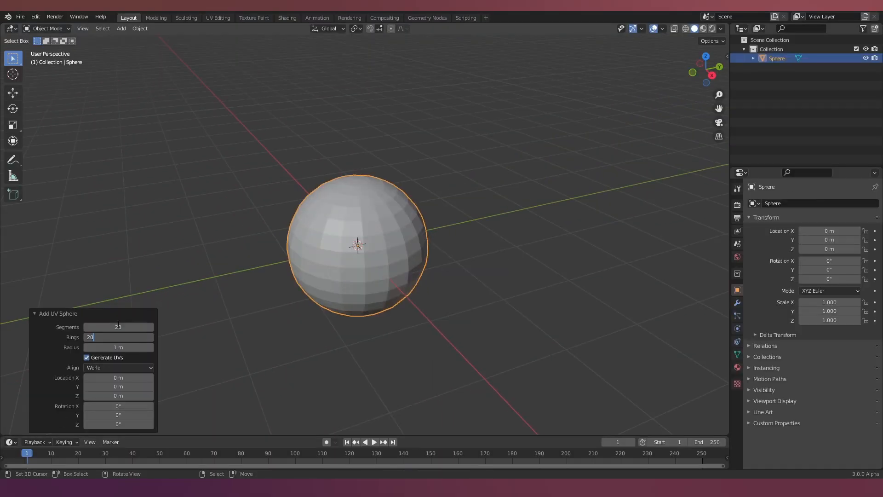
pyautogui.press('Tab')
pyautogui.press('a')
pyautogui.press('g')
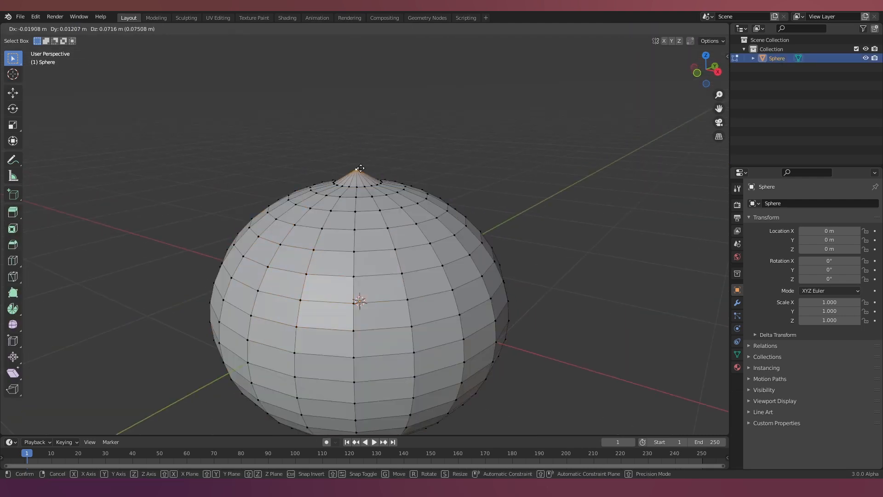
pyautogui.click(420, 134)
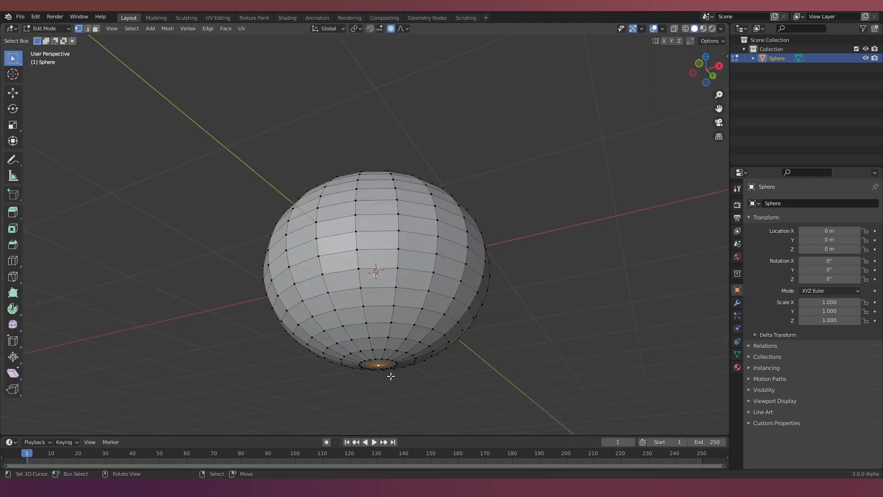
pyautogui.press('g')
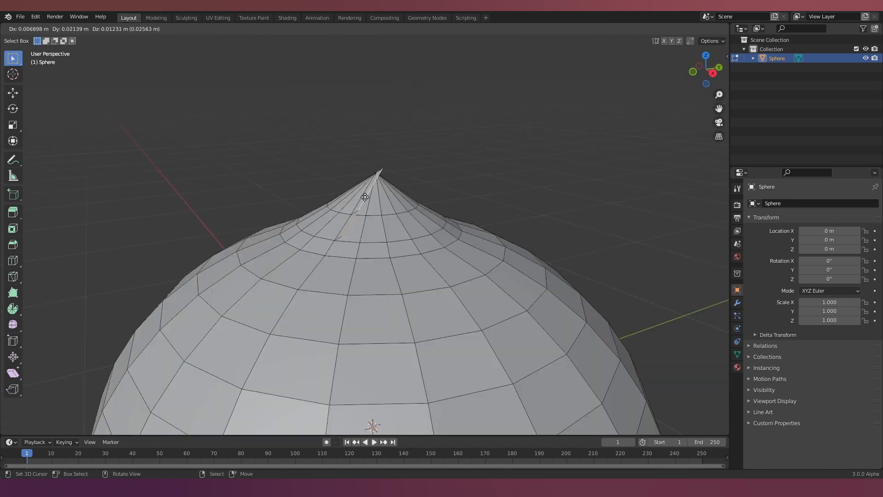
# Extrude several short pointed strands from the edges at the onion's tip.
pyautogui.click(365, 197)
pyautogui.press('e')
pyautogui.click(322, 195)
pyautogui.moveTo(365, 197); pyautogui.dragTo(444, 189, button='middle')
pyautogui.press('e')
pyautogui.click(486, 203)
pyautogui.press('e')
pyautogui.click(457, 118)
pyautogui.press('e')
pyautogui.moveTo(457, 118); pyautogui.dragTo(436, 199, button='middle')
pyautogui.click(414, 241)
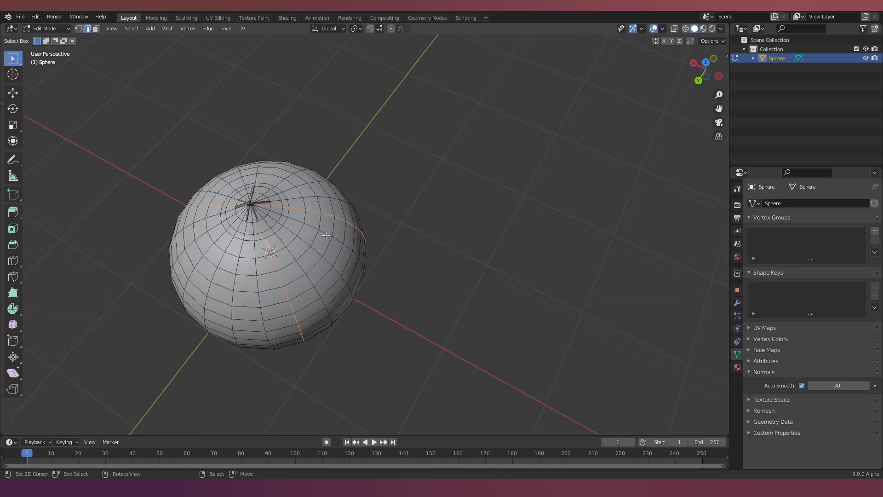
# Mark the selected vertical edge lines on the onion as UV seams and select the whole mesh.
pyautogui.rightClick(295, 295)
pyautogui.click(296, 296)
pyautogui.press('a')
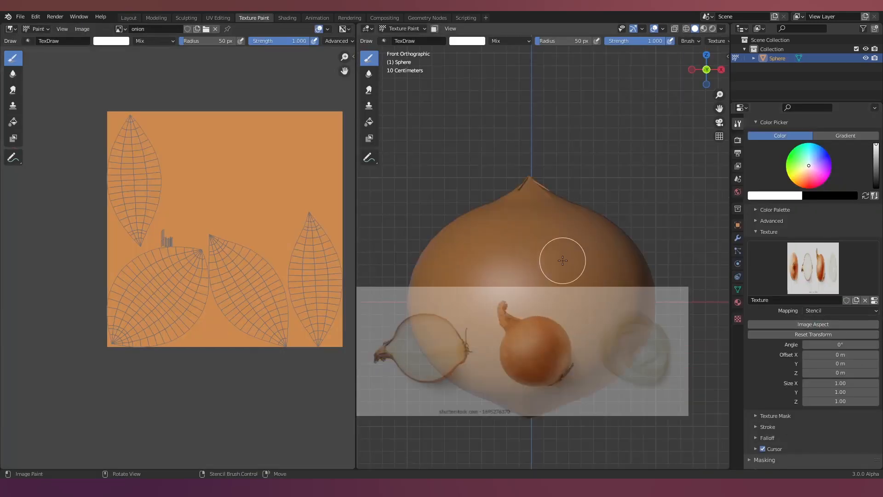
# Widen the 3D viewport and rotate the onion stencil to 323° over the model.
pyautogui.scroll(-3, 564, 256)
pyautogui.moveTo(355, 247); pyautogui.dragTo(251, 244)
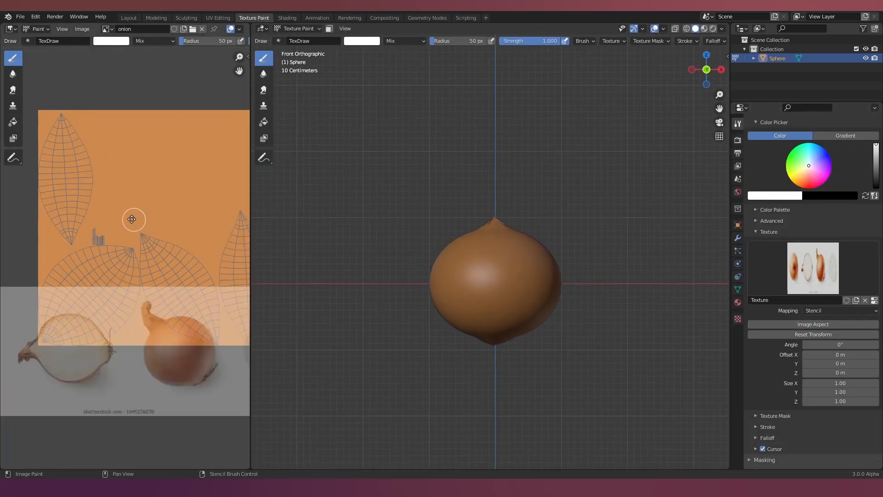
pyautogui.keyDown('ctrl'); pyautogui.moveTo(564, 275); pyautogui.dragTo(598, 351, button='right'); pyautogui.keyUp('ctrl')
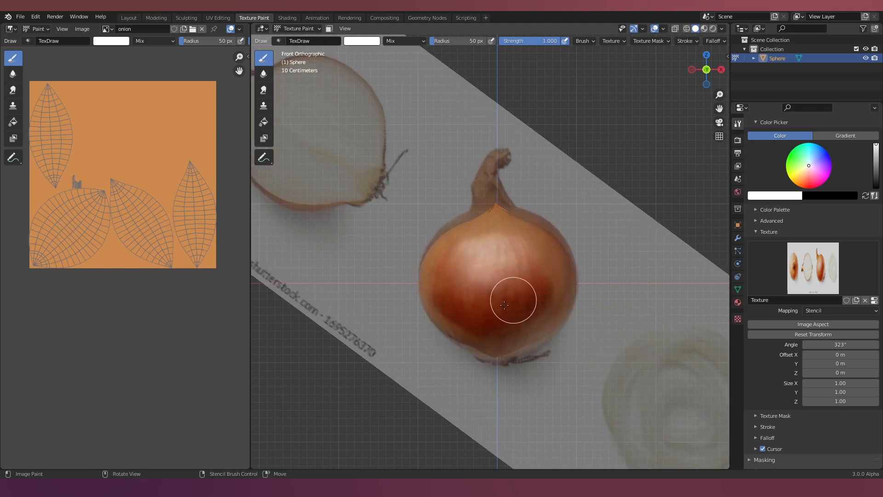
# Paint the onion photo from the stencil onto the onion's front and left sides.
pyautogui.moveTo(548, 302); pyautogui.dragTo(547, 281)
pyautogui.press('ctrl+KP_3')
pyautogui.moveTo(535, 265); pyautogui.dragTo(459, 260, button='right')
pyautogui.moveTo(467, 272); pyautogui.dragTo(387, 305)
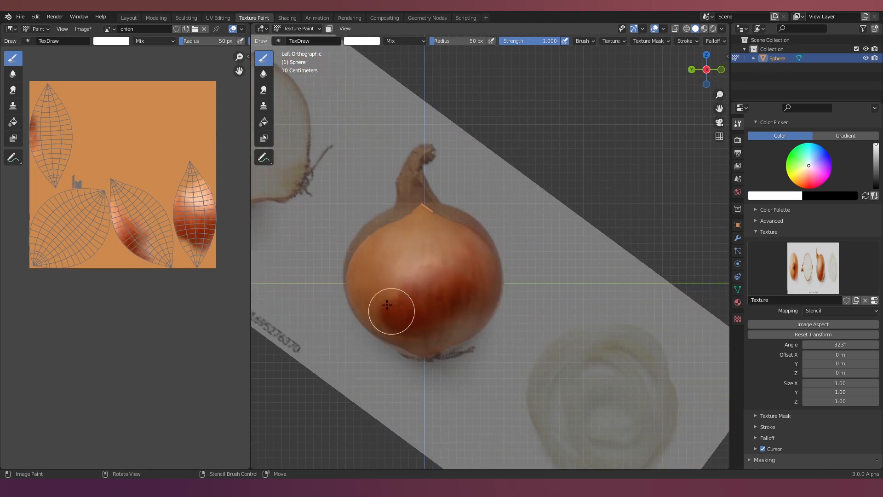
pyautogui.moveTo(447, 307); pyautogui.dragTo(465, 294)
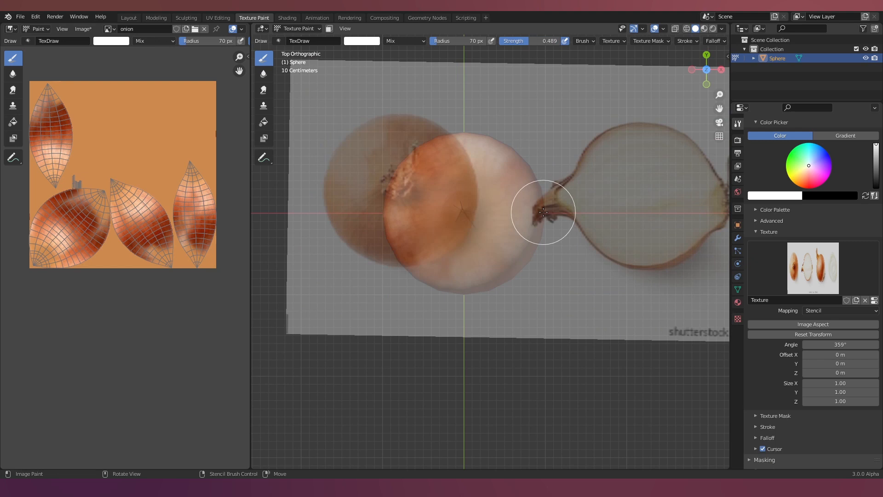
# Align the stencil's top-down onion photo with the model in the top view and paint it over the onion's top.
pyautogui.moveTo(487, 213); pyautogui.dragTo(543, 238, button='right')
pyautogui.keyDown('ctrl'); pyautogui.moveTo(542, 230); pyautogui.dragTo(543, 239, button='right'); pyautogui.keyUp('ctrl')
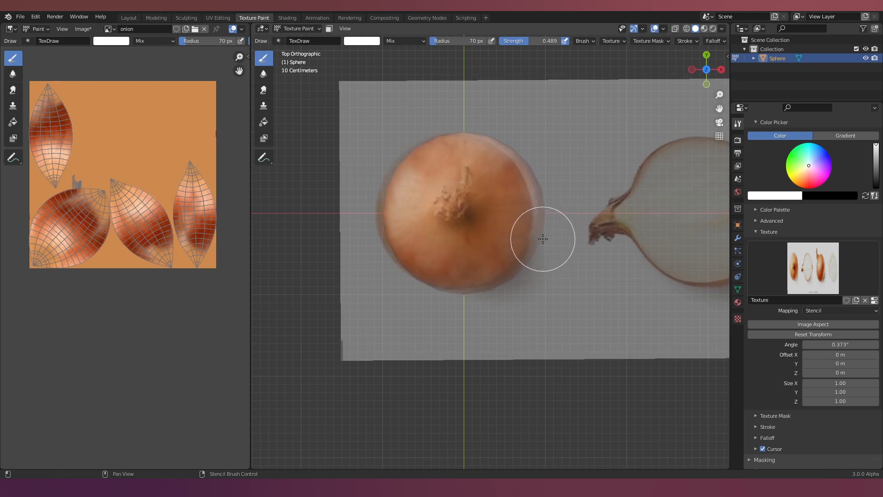
pyautogui.moveTo(501, 184); pyautogui.dragTo(462, 229)
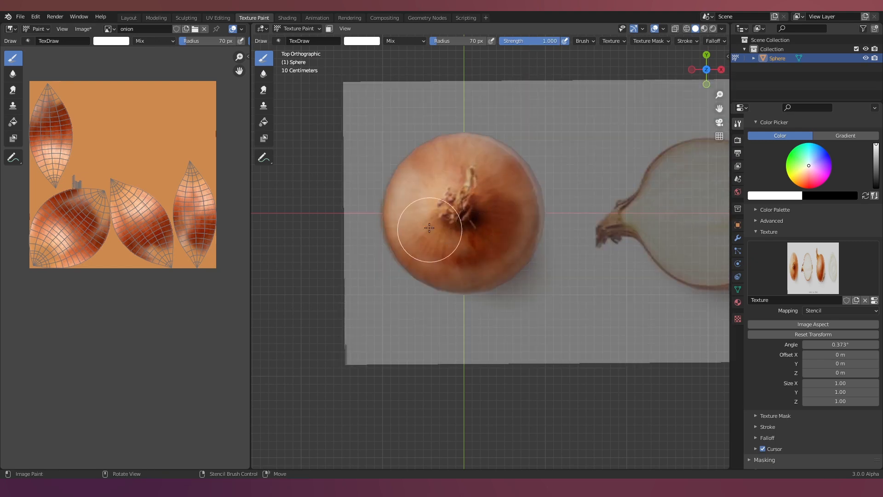
pyautogui.moveTo(499, 259); pyautogui.dragTo(491, 250)
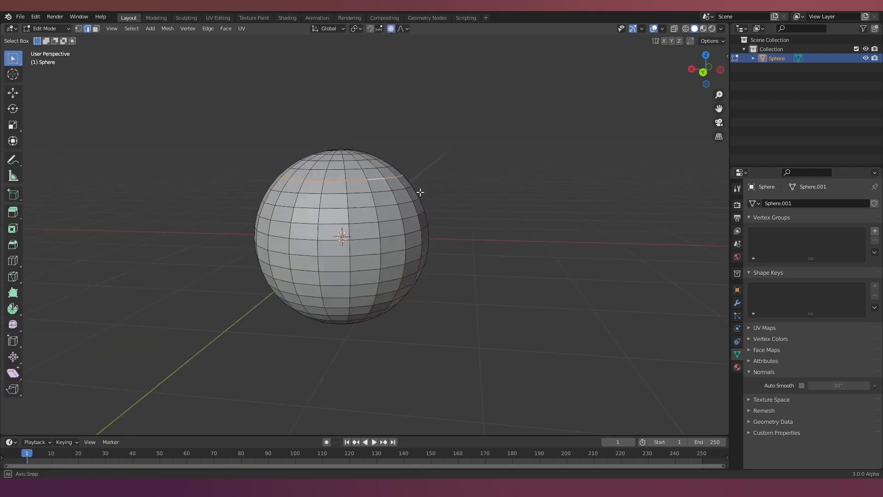
# Select edge loops on the new sphere, then move them along Z and scale them to shape a bell pepper body.
pyautogui.keyDown('alt'); pyautogui.click(428, 164); pyautogui.keyUp('alt')
pyautogui.click(435, 135)
pyautogui.moveTo(386, 244); pyautogui.dragTo(235, 257, button='middle')
pyautogui.keyDown('alt'); pyautogui.click(375, 222); pyautogui.keyUp('alt')
pyautogui.press('g')
pyautogui.press('z')
pyautogui.click(392, 249)
pyautogui.moveTo(281, 164); pyautogui.dragTo(391, 177, button='middle')
pyautogui.press('s')
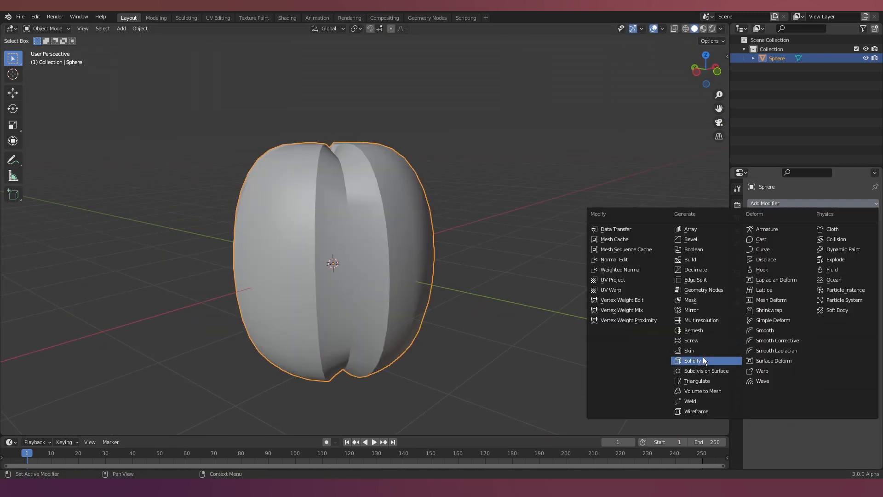
# Add a Subdivision Surface modifier to the pepper and turn off Auto Smooth.
pyautogui.click(703, 359)
pyautogui.moveTo(591, 272); pyautogui.dragTo(483, 217, button='middle')
pyautogui.click(738, 355)
pyautogui.click(802, 385)
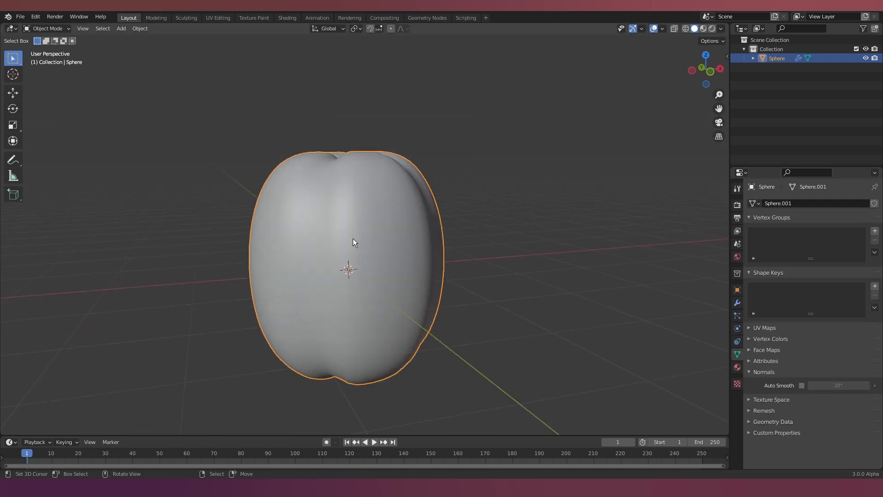
# Extrude a curved stem from the center of the pepper's top and scale its end to about 0.86.
pyautogui.scroll(1, 353, 239)
pyautogui.press('Tab')
pyautogui.moveTo(352, 239); pyautogui.dragTo(499, 203, button='middle')
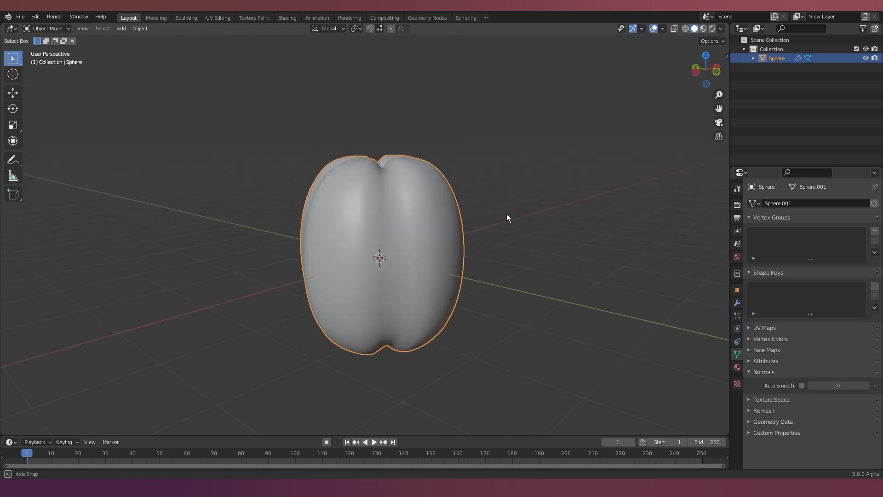
pyautogui.moveTo(506, 214); pyautogui.dragTo(463, 166, button='middle')
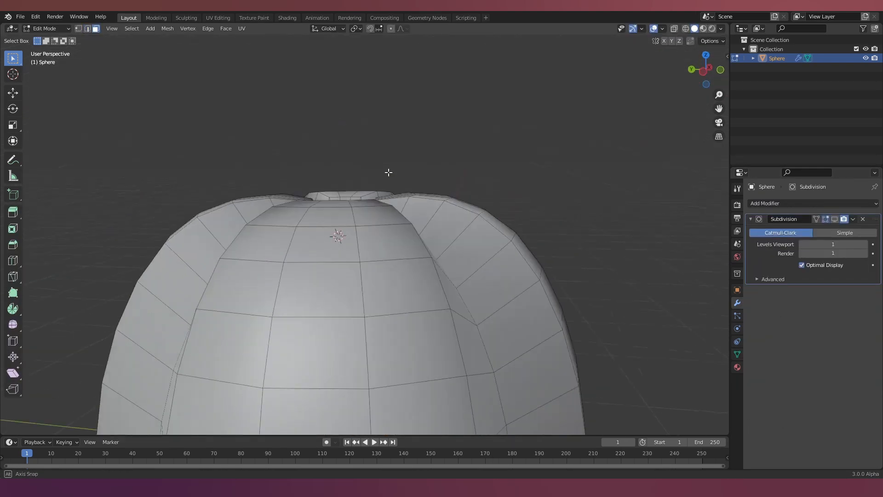
pyautogui.press('e')
pyautogui.click(375, 152)
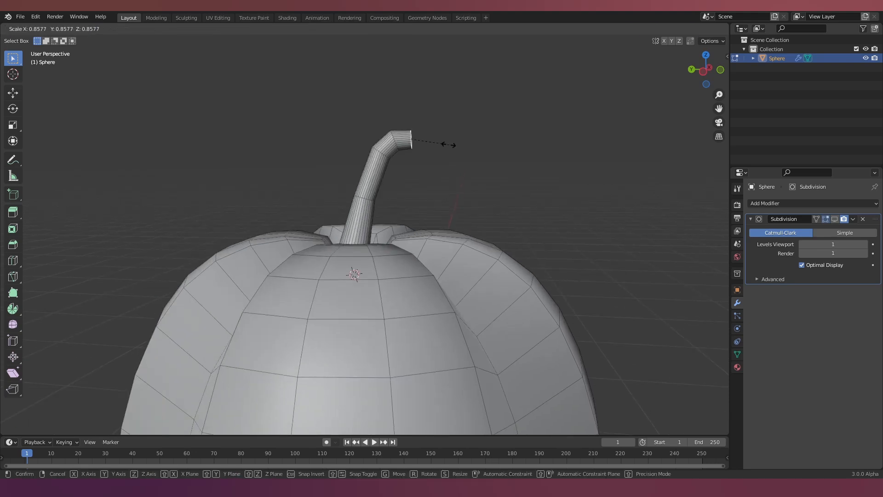
pyautogui.click(449, 144)
pyautogui.press('Tab')
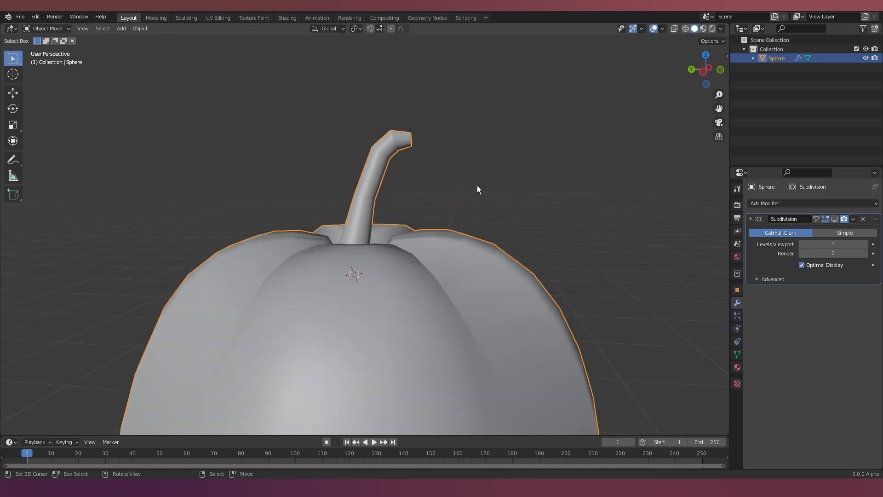
pyautogui.scroll(-5, 375, 197)
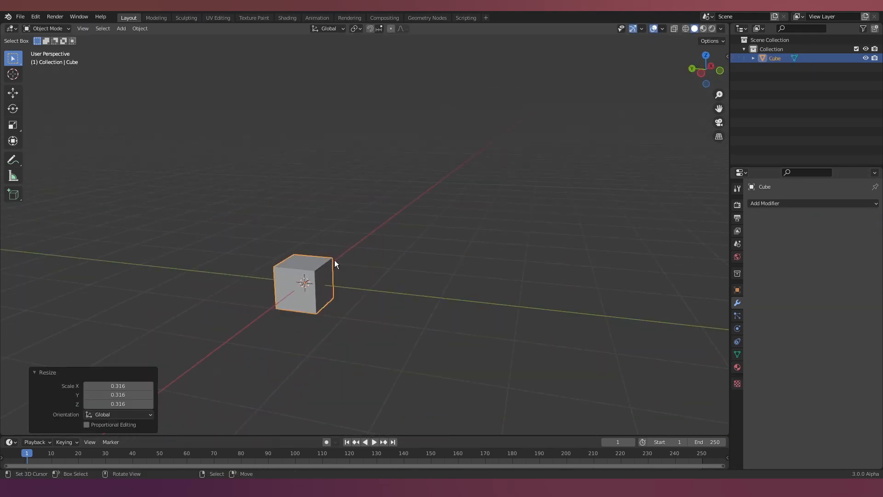
# Extrude one side face of the small cube and move its narrowed end outward to form a long tapered carrot body.
pyautogui.press('Tab')
pyautogui.press('g')
pyautogui.press('Escape')
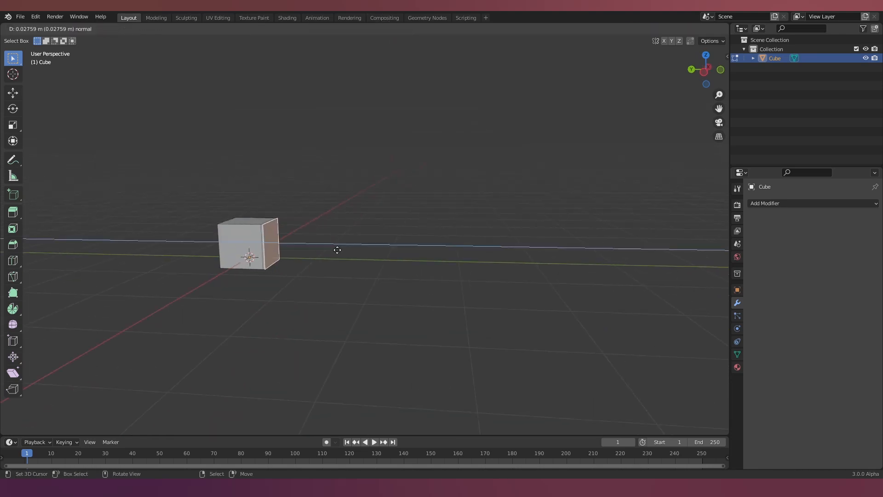
pyautogui.click(469, 237)
pyautogui.press('g')
pyautogui.click(454, 246)
pyautogui.press('g')
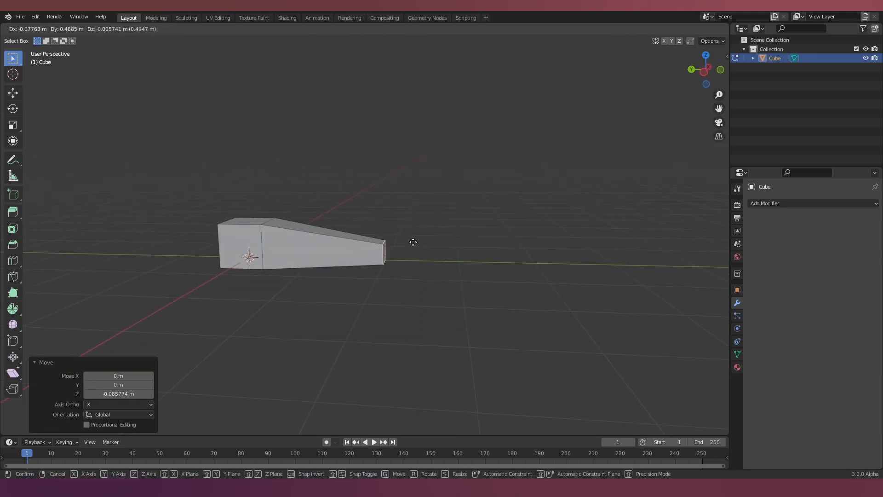
pyautogui.click(451, 243)
pyautogui.moveTo(451, 244); pyautogui.dragTo(450, 228, button='middle')
pyautogui.press('g')
pyautogui.click(448, 238)
# Add one loop cut around the tapered section near the carrot's thick end with a slide factor of 0.419.
pyautogui.hotkey('ctrl', 'r')
pyautogui.click(324, 241)
pyautogui.click(294, 237)
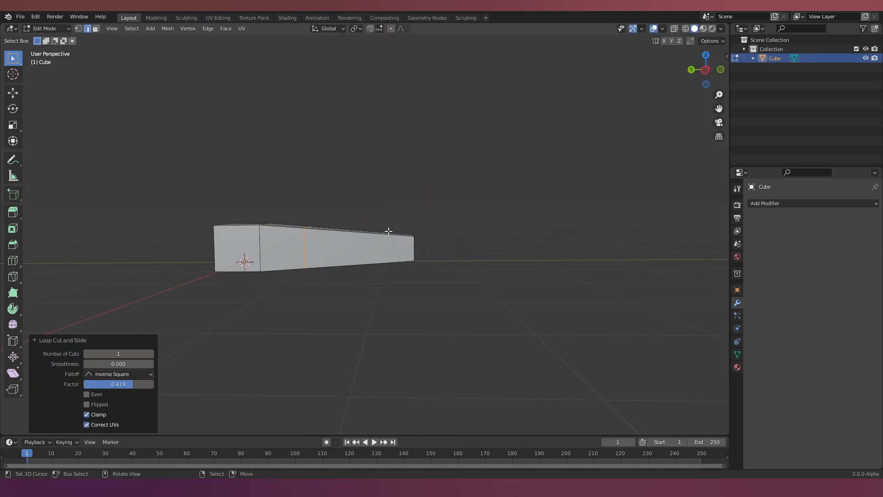
# Add a Subdivision Surface modifier to the carrot to round its shape.
pyautogui.click(782, 203)
pyautogui.click(711, 369)
pyautogui.press('Tab')
pyautogui.moveTo(391, 219); pyautogui.dragTo(280, 245, button='middle')
# Add another loop cut across the carrot's body and scale the new loop to refine the taper.
pyautogui.scroll(3, 389, 239)
pyautogui.press('Tab')
pyautogui.hotkey('ctrl', 'r')
pyautogui.click(387, 246)
pyautogui.click(436, 247)
pyautogui.press('s')
pyautogui.click(364, 253)
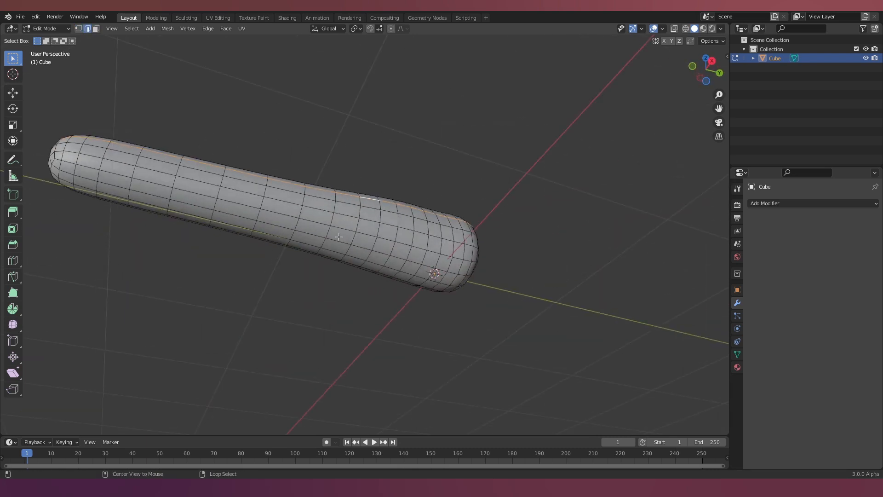
# Select the edge loops running along the carrot's length for its UV seams.
pyautogui.moveTo(313, 257); pyautogui.dragTo(341, 275, button='middle')
pyautogui.rightClick(341, 275)
pyautogui.keyDown('alt'); pyautogui.click(414, 235); pyautogui.keyUp('alt')
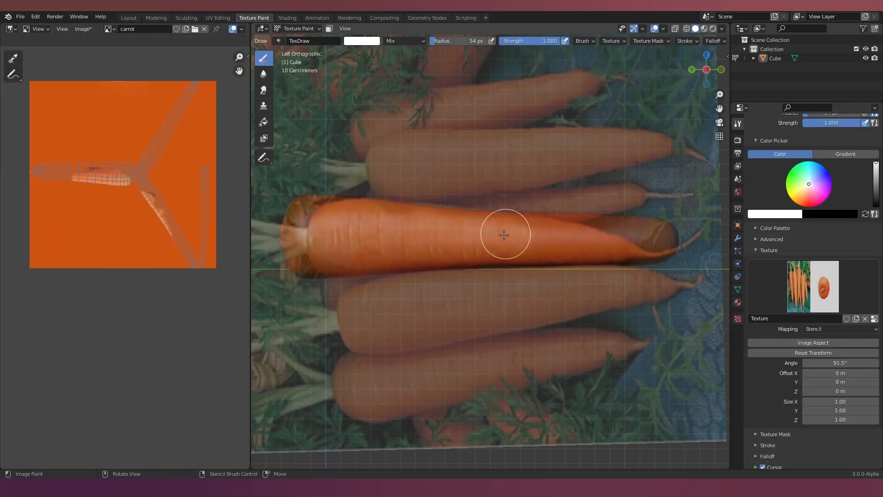
# Align the carrot photo stencil with the model in the left view and paint it along the carrot's side.
pyautogui.moveTo(600, 263)
pyautogui.mouseDown(button='right')
pyautogui.moveTo(587, 256)
pyautogui.moveTo(660, 319)
pyautogui.mouseUp(button='right')
pyautogui.moveTo(660, 320); pyautogui.dragTo(670, 249, button='right')
pyautogui.moveTo(332, 248)
pyautogui.mouseDown()
pyautogui.moveTo(317, 201)
pyautogui.moveTo(592, 256)
pyautogui.mouseUp()
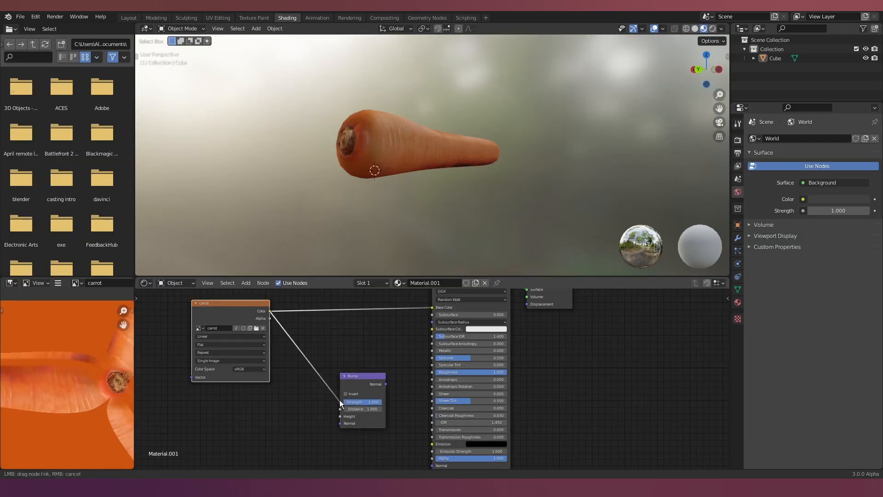
# Wire the carrot image through the Bump node into the shader's Normal input and set the bump strength to 0.200.
pyautogui.moveTo(339, 400)
pyautogui.mouseDown()
pyautogui.moveTo(430, 463)
pyautogui.moveTo(432, 427)
pyautogui.mouseUp()
pyautogui.moveTo(378, 363); pyautogui.dragTo(344, 363)
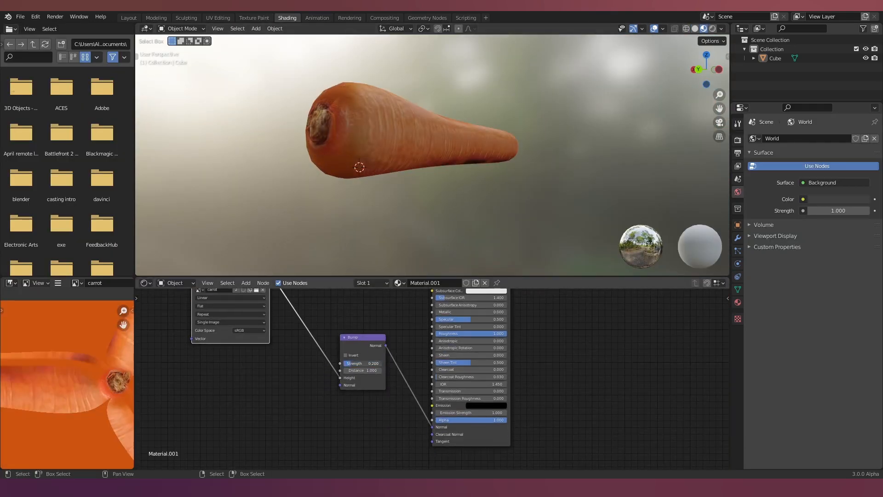
# Flatten the UV sphere along Z and pull its vertices with proportional editing to form a cabbage shape.
pyautogui.scroll(-4, 414, 167)
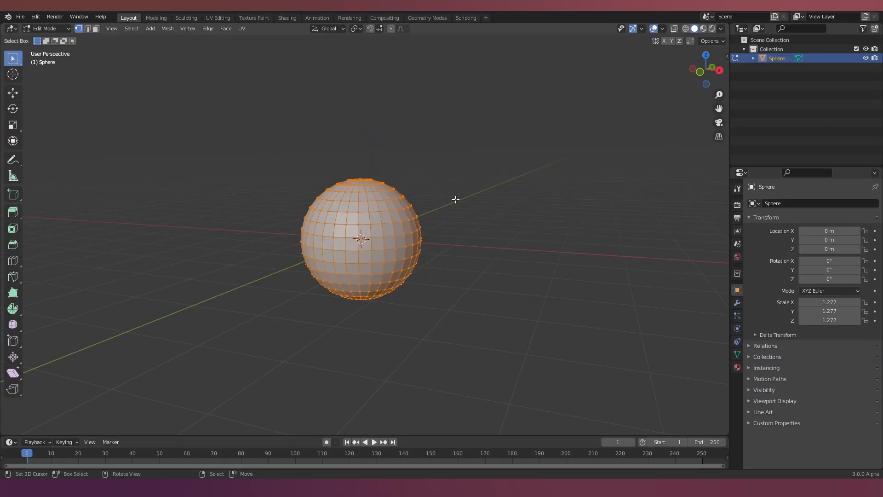
pyautogui.press('s')
pyautogui.press('z')
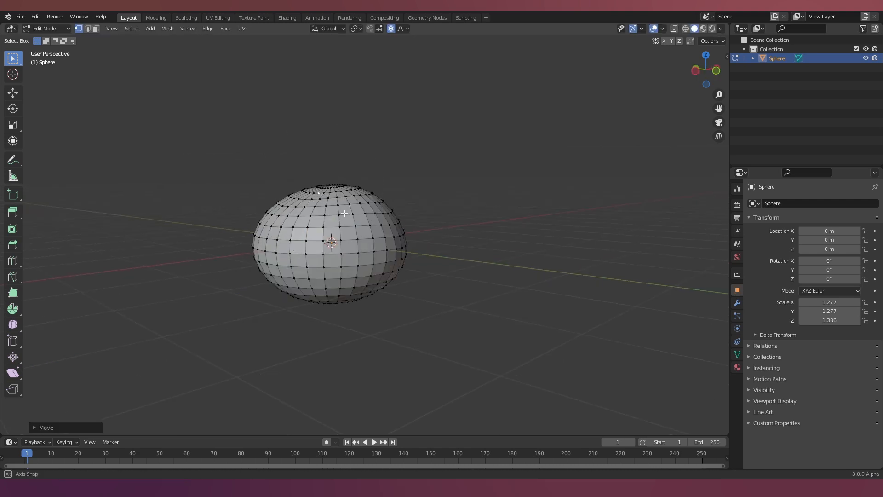
pyautogui.moveTo(344, 214); pyautogui.dragTo(471, 248, button='middle')
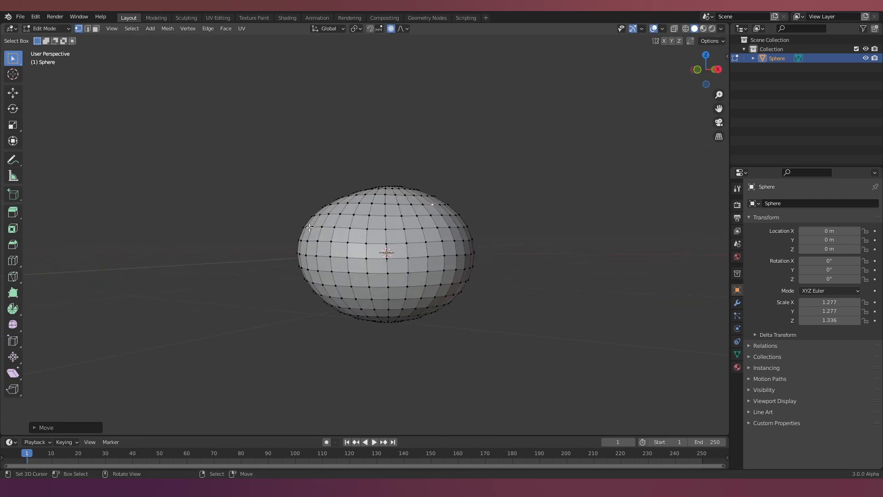
pyautogui.scroll(-3, 375, 256)
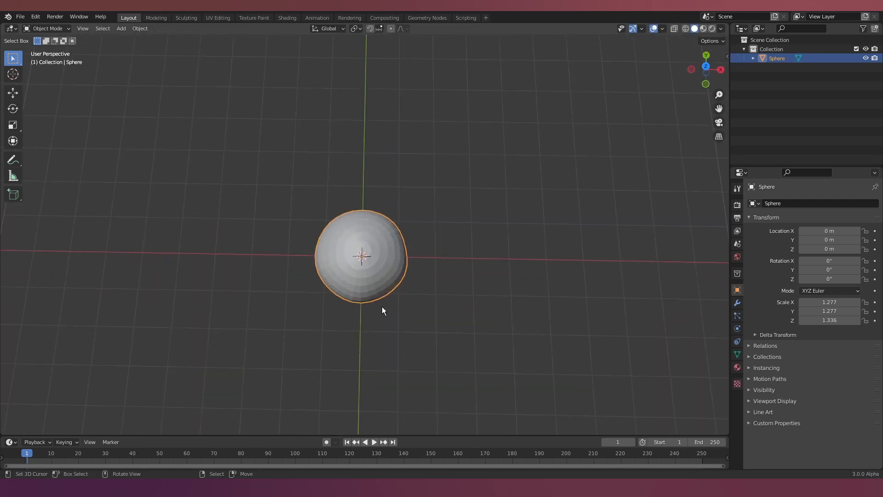
# Unwrap the seam-marked cabbage mesh and paint the cabbage photo stencil over its front side.
pyautogui.press('Tab')
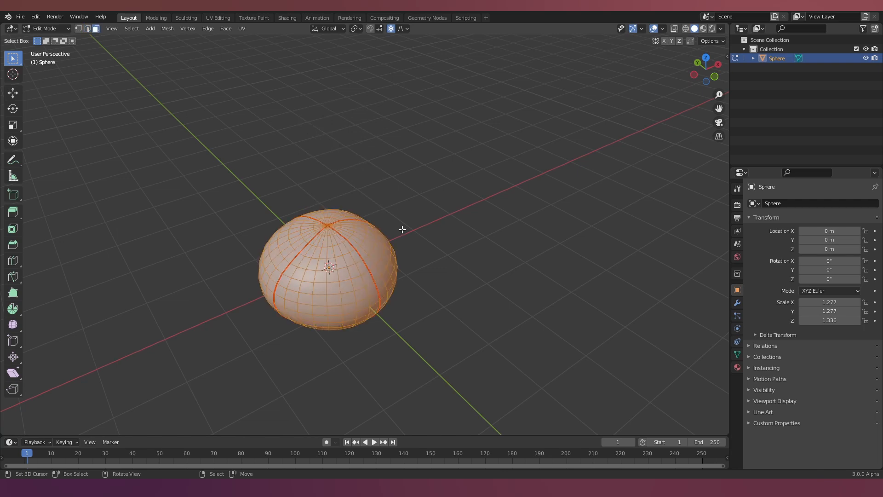
pyautogui.press('u')
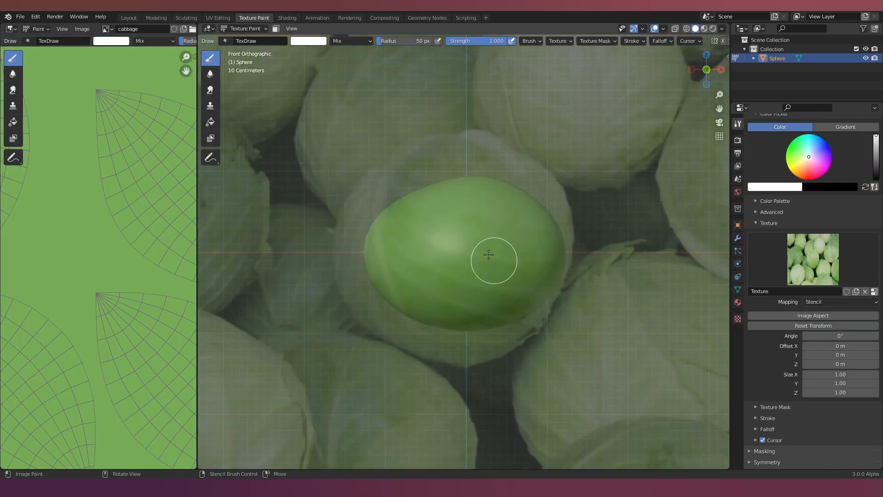
pyautogui.moveTo(489, 254)
pyautogui.mouseDown()
pyautogui.moveTo(432, 270)
pyautogui.moveTo(493, 282)
pyautogui.mouseUp()
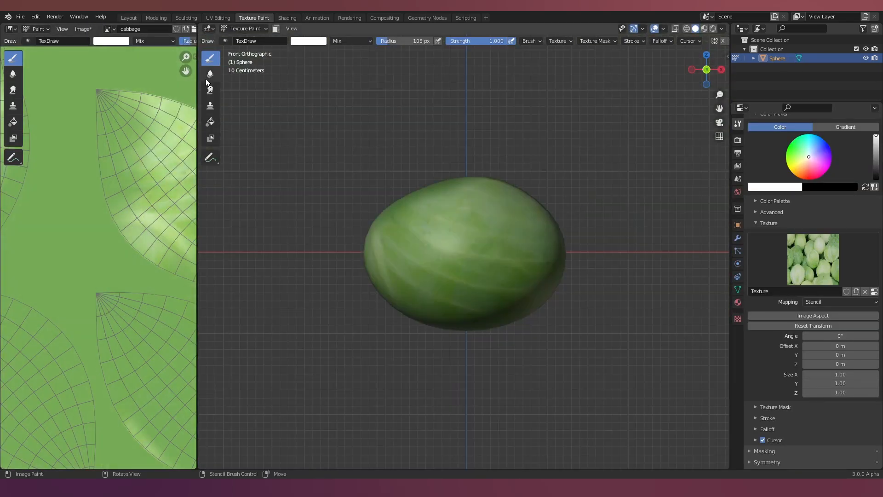
pyautogui.moveTo(206, 79); pyautogui.dragTo(274, 157, button='middle')
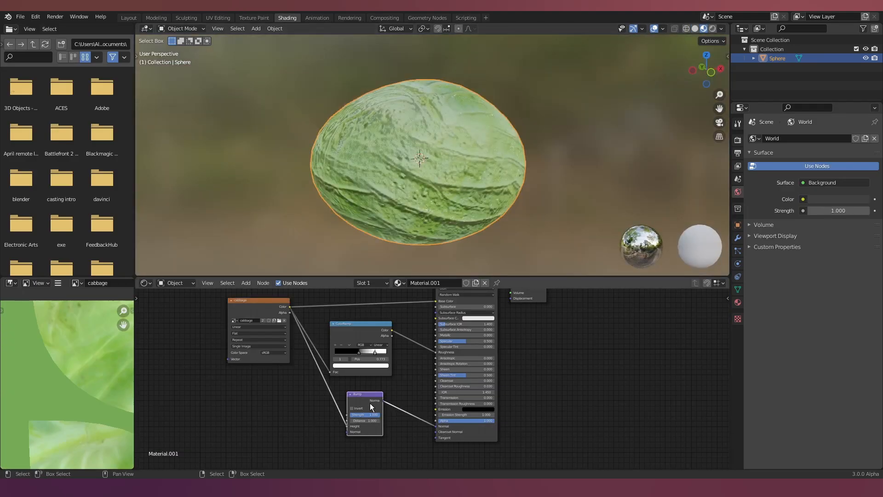
# Lower the strength of the Bump node in the cabbage material.
pyautogui.moveTo(372, 415); pyautogui.dragTo(355, 415)
pyautogui.scroll(-2, 438, 181)
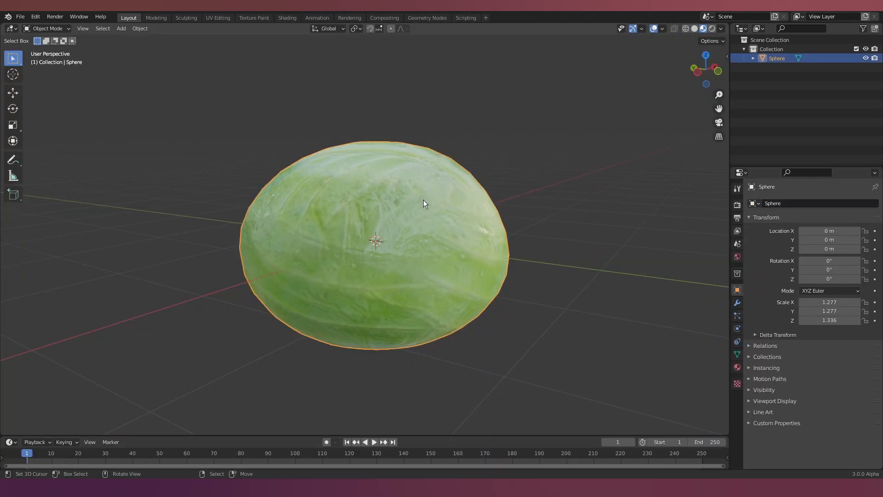
# Add a Displace modifier to the cabbage, create a new texture for it and switch the texture to a procedural type.
pyautogui.moveTo(423, 205); pyautogui.dragTo(381, 210, button='middle')
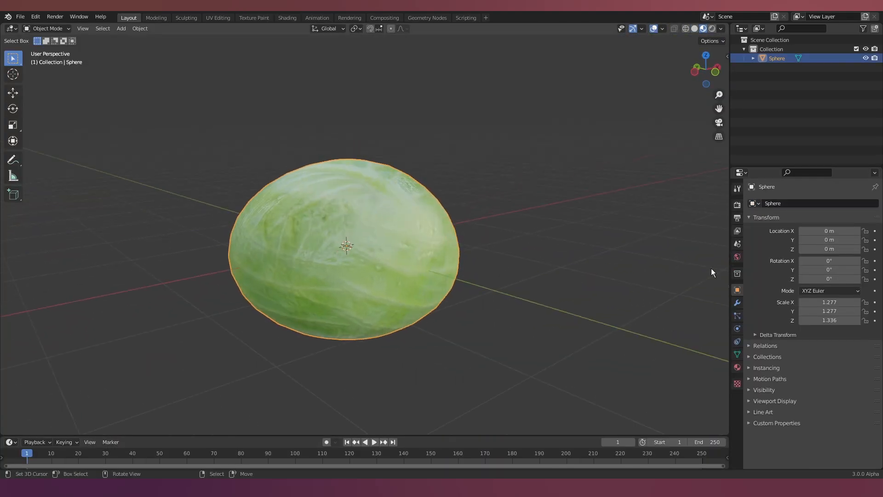
pyautogui.click(737, 303)
pyautogui.click(812, 203)
pyautogui.click(760, 262)
pyautogui.click(785, 233)
pyautogui.click(737, 383)
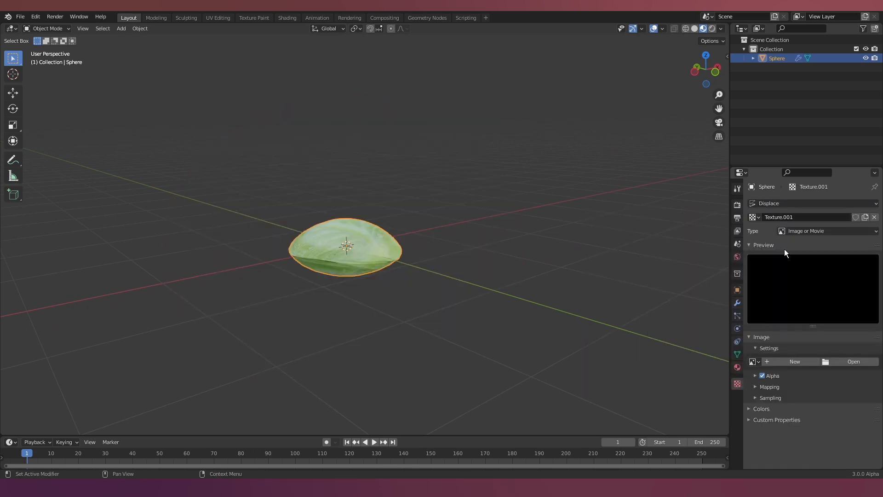
pyautogui.click(796, 231)
pyautogui.click(800, 272)
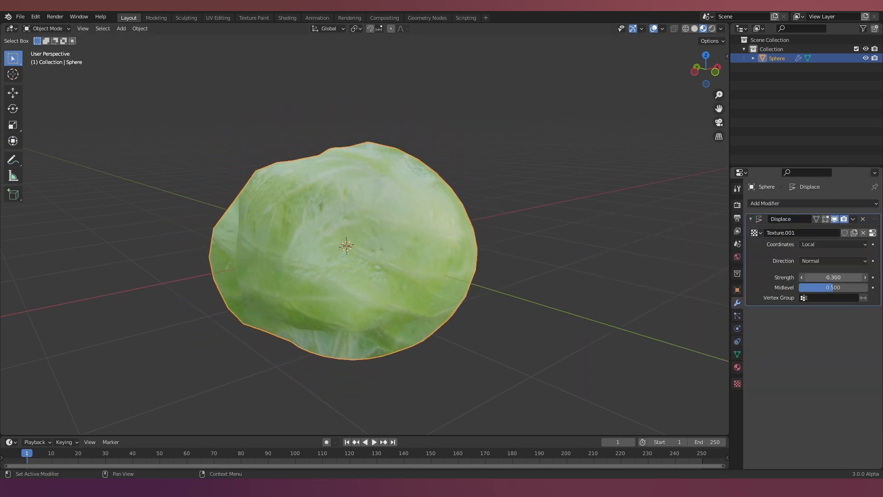
# Tune the cabbage's Displace modifier, setting its strength to -0.1, and check the shape with viewport overlays hidden.
pyautogui.moveTo(833, 277); pyautogui.dragTo(833, 277)
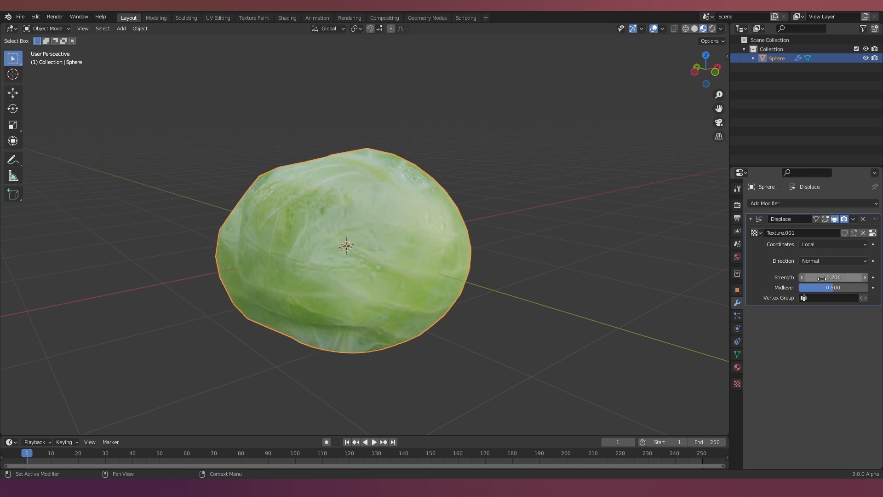
pyautogui.click(738, 384)
pyautogui.press('Return')
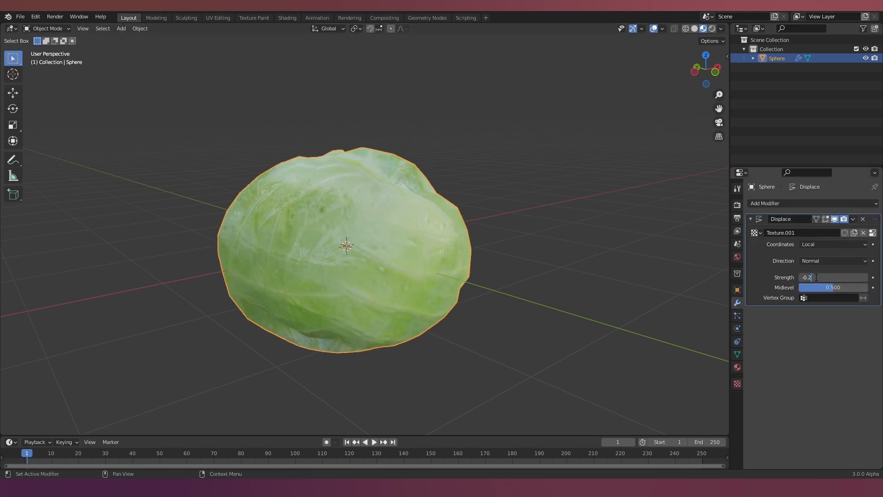
pyautogui.press('BackSpace')
pyautogui.write('1')
pyautogui.press('Return')
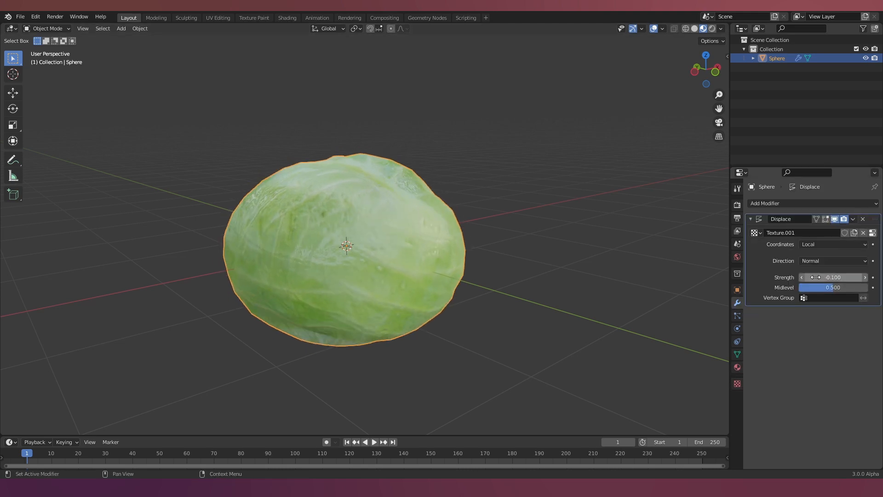
pyautogui.hotkey('alt', 'shift', 'z')
pyautogui.scroll(-2, 644, 232)
pyautogui.moveTo(644, 233); pyautogui.dragTo(521, 229, button='middle')
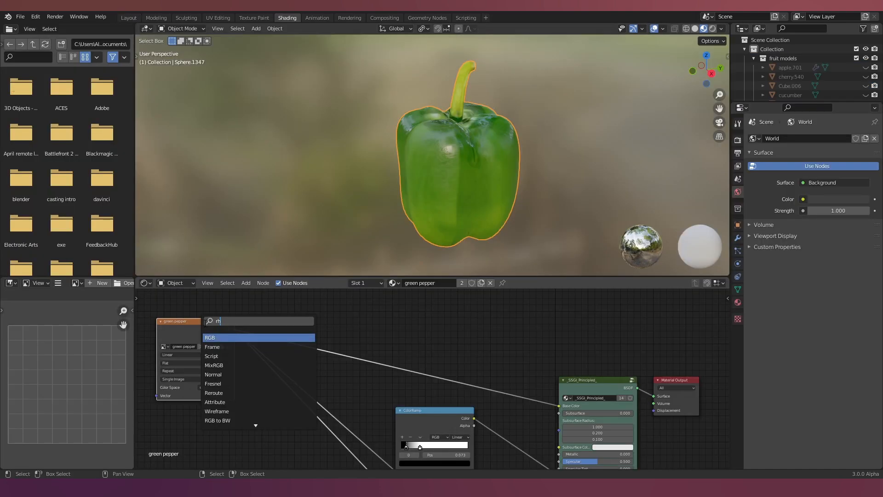
# Insert an RGB Curves node before the pepper's Base Color and reshape the red and green curves to turn it orange-red.
pyautogui.press('Return')
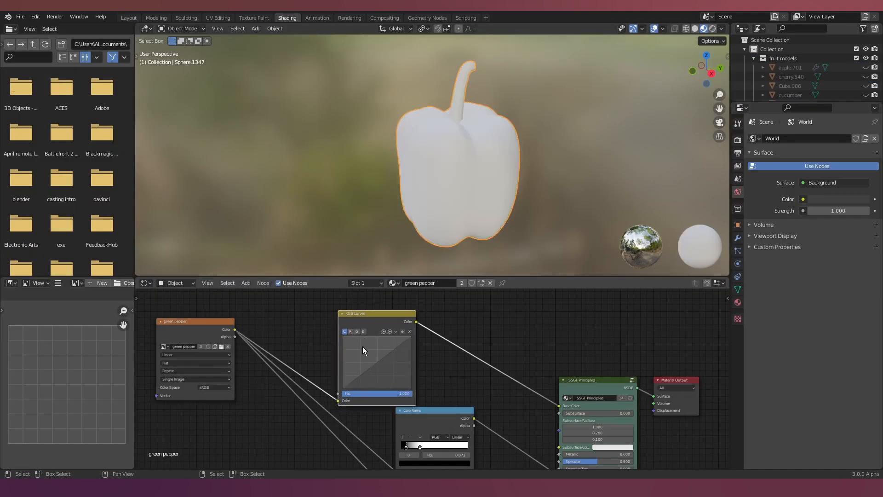
pyautogui.click(352, 330)
pyautogui.moveTo(369, 361)
pyautogui.mouseDown()
pyautogui.moveTo(358, 345)
pyautogui.moveTo(366, 352)
pyautogui.mouseUp()
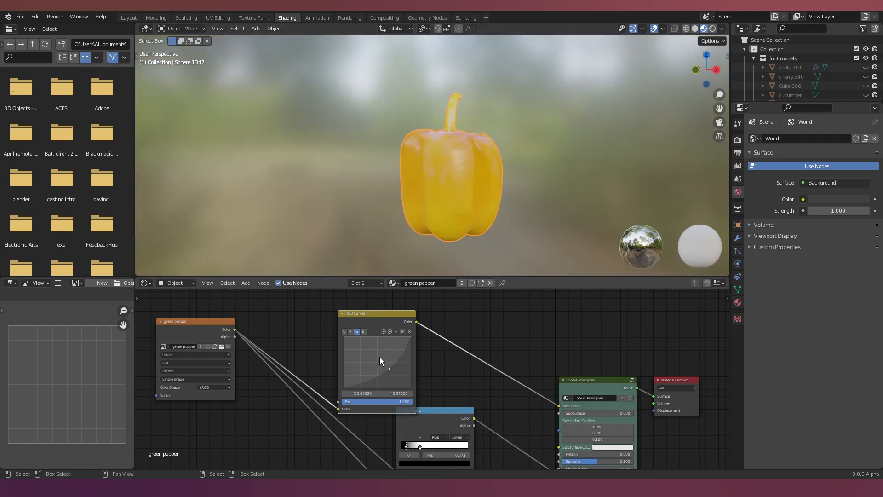
pyautogui.moveTo(394, 375); pyautogui.dragTo(403, 380)
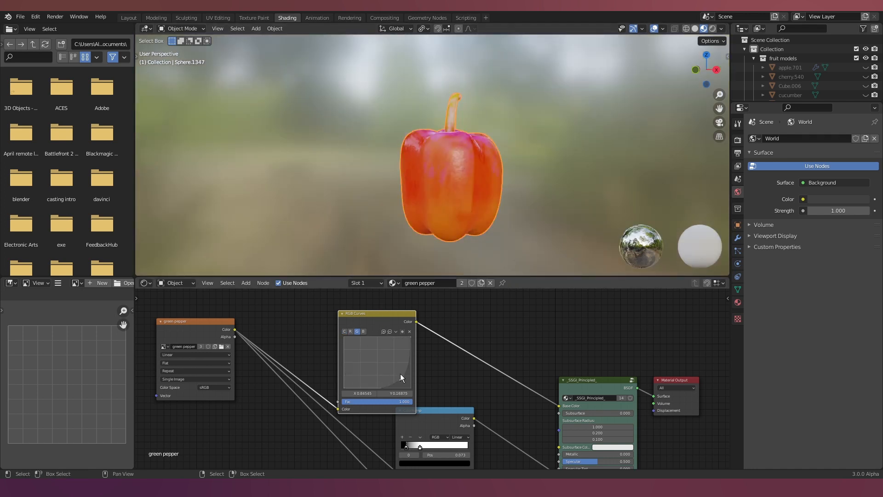
pyautogui.scroll(-2, 472, 213)
pyautogui.moveTo(476, 198); pyautogui.dragTo(499, 205, button='middle')
pyautogui.moveTo(518, 199); pyautogui.dragTo(167, 203, button='middle')
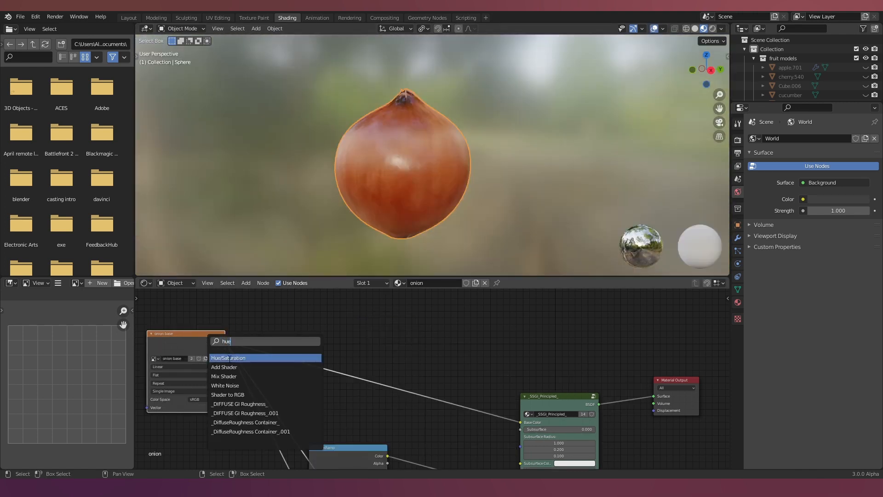
# Insert a Hue Saturation Value node before the onion's Base Color with hue 0.600, saturation 0.800 and value 2.000.
pyautogui.press('Return')
pyautogui.scroll(2, 338, 361)
pyautogui.moveTo(336, 373); pyautogui.dragTo(345, 355)
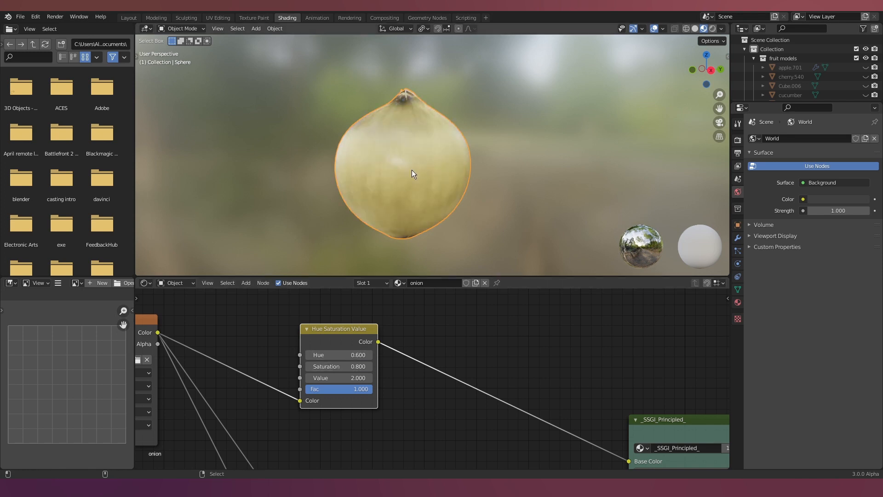
pyautogui.moveTo(413, 174); pyautogui.dragTo(274, 169, button='middle')
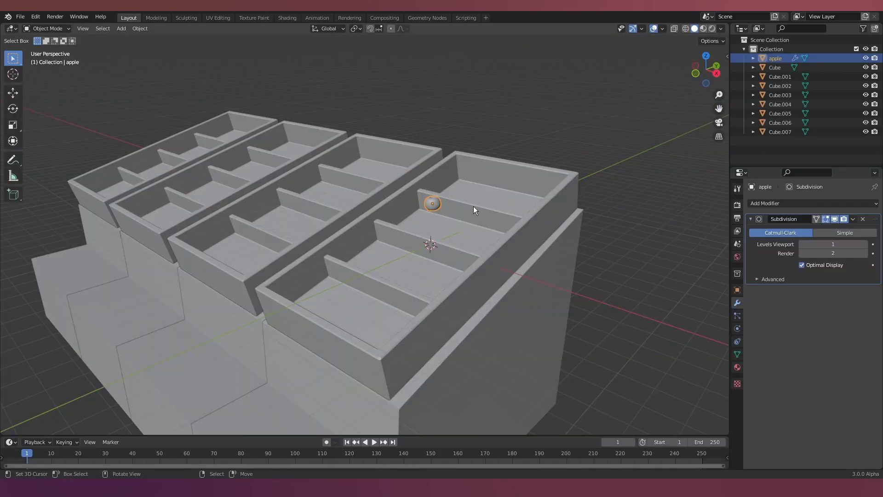
# Resize the apple to suit the tray compartments and make it an active rigid body.
pyautogui.moveTo(473, 206)
pyautogui.mouseDown(button='middle')
pyautogui.moveTo(457, 223)
pyautogui.moveTo(461, 212)
pyautogui.mouseUp(button='middle')
pyautogui.press('s')
pyautogui.click(462, 222)
pyautogui.moveTo(529, 331); pyautogui.dragTo(507, 311, button='middle')
pyautogui.click(737, 329)
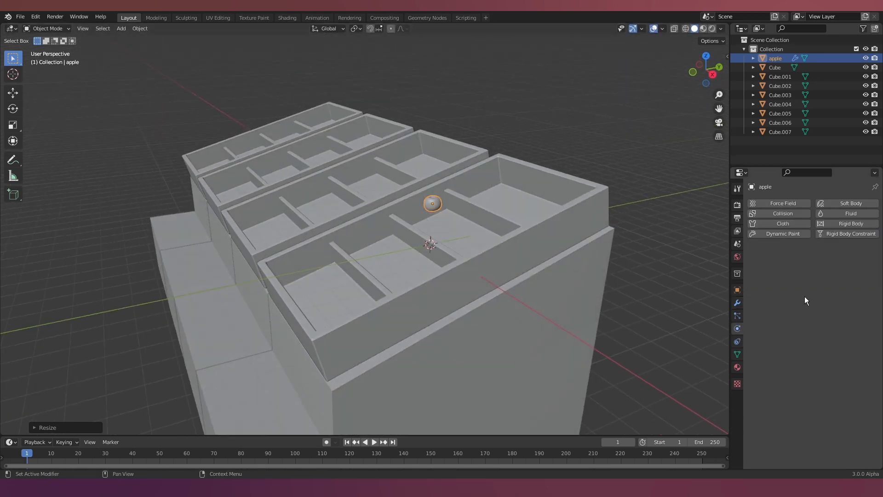
pyautogui.click(847, 223)
# Make the front tray a passive rigid body with the Mesh collision shape, and play the simulation to test the falling apple.
pyautogui.click(597, 265)
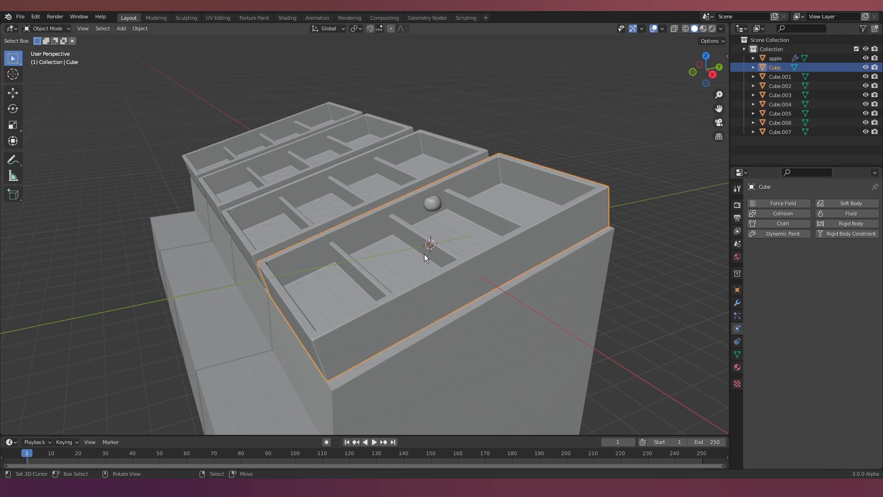
pyautogui.click(847, 226)
pyautogui.click(833, 261)
pyautogui.click(824, 282)
pyautogui.click(821, 317)
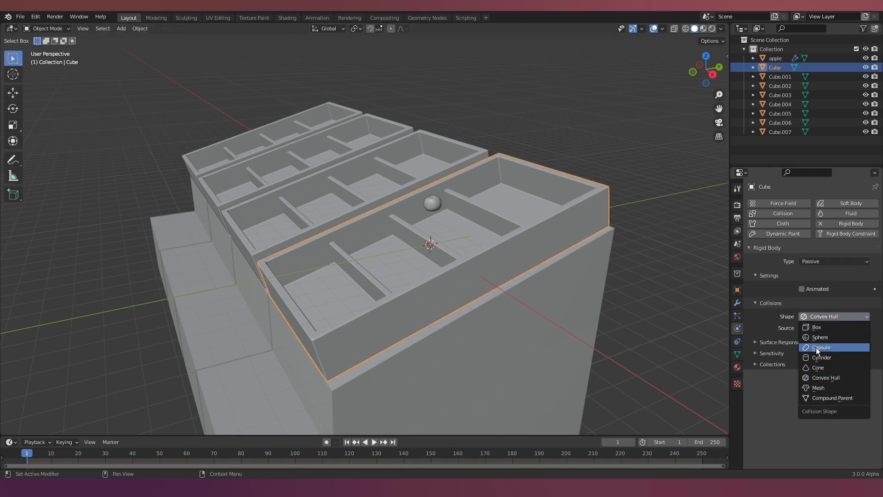
pyautogui.click(819, 388)
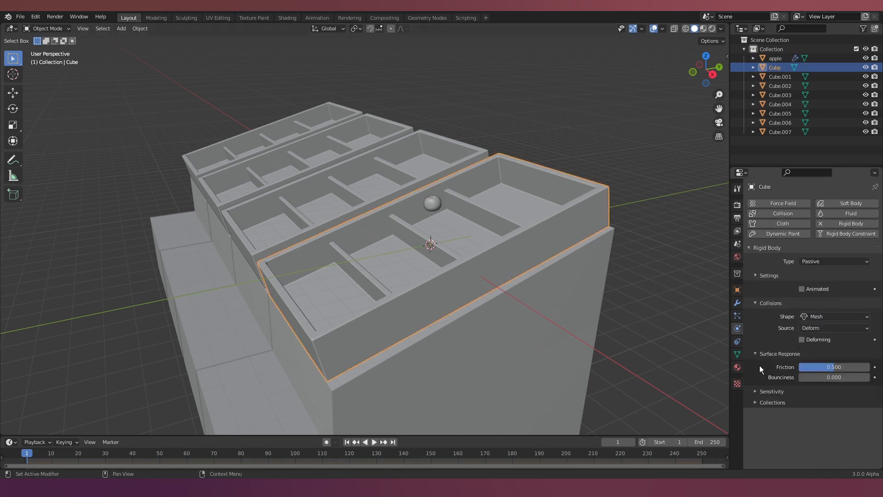
pyautogui.press('space')
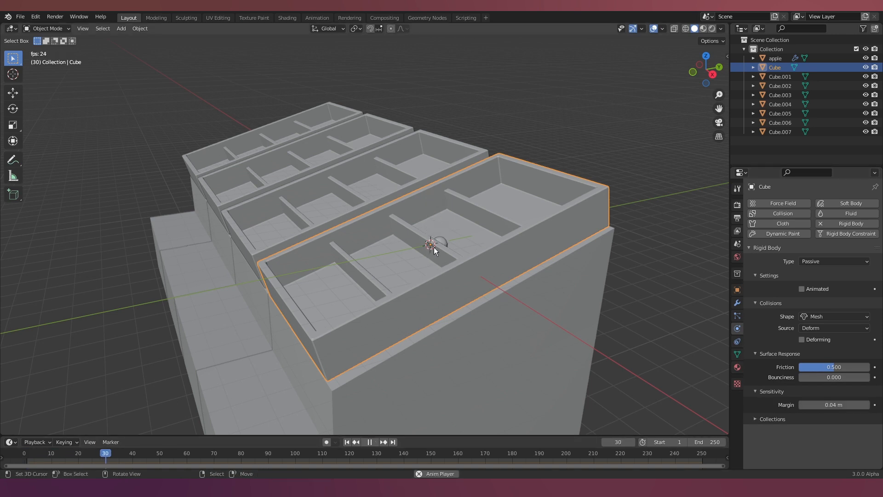
pyautogui.press('Escape')
# Move the apple above the end compartment of the front tray.
pyautogui.rightClick(432, 203)
pyautogui.press('g')
pyautogui.click(421, 212)
pyautogui.moveTo(420, 221); pyautogui.dragTo(404, 251, button='middle')
pyautogui.press('g')
pyautogui.click(322, 294)
# Build a stack of linked apple duplicates above the end compartment and run the simulation until they fall into the tray.
pyautogui.moveTo(352, 283); pyautogui.dragTo(424, 251, button='middle')
pyautogui.hotkey('alt', 'd')
pyautogui.click(400, 246)
pyautogui.hotkey('alt', 'd')
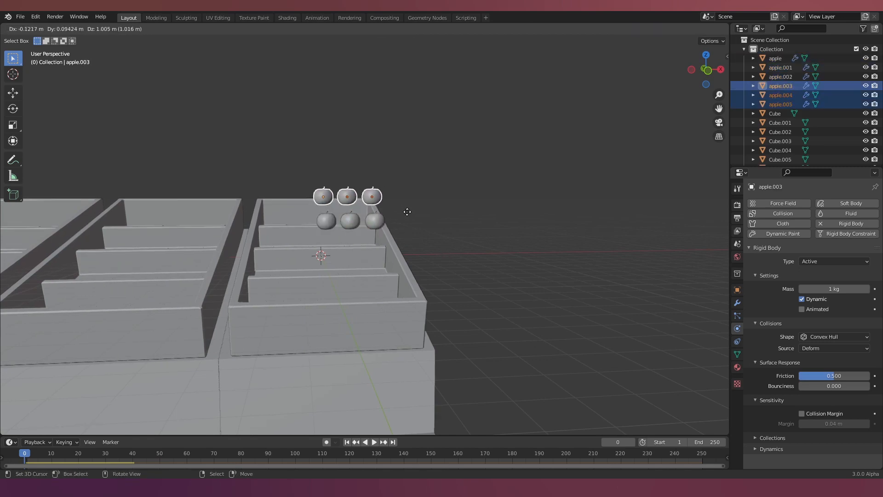
pyautogui.hotkey('alt', 'd')
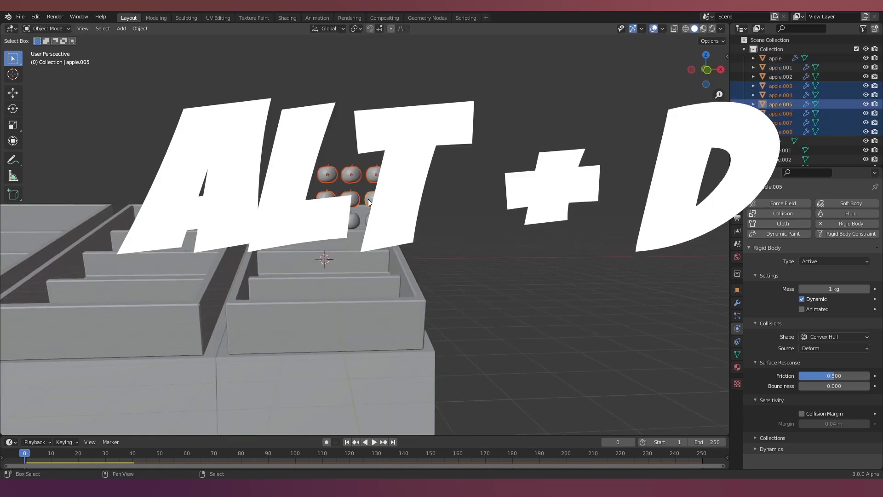
pyautogui.moveTo(368, 199); pyautogui.dragTo(423, 217, button='middle')
pyautogui.hotkey('alt', 'd')
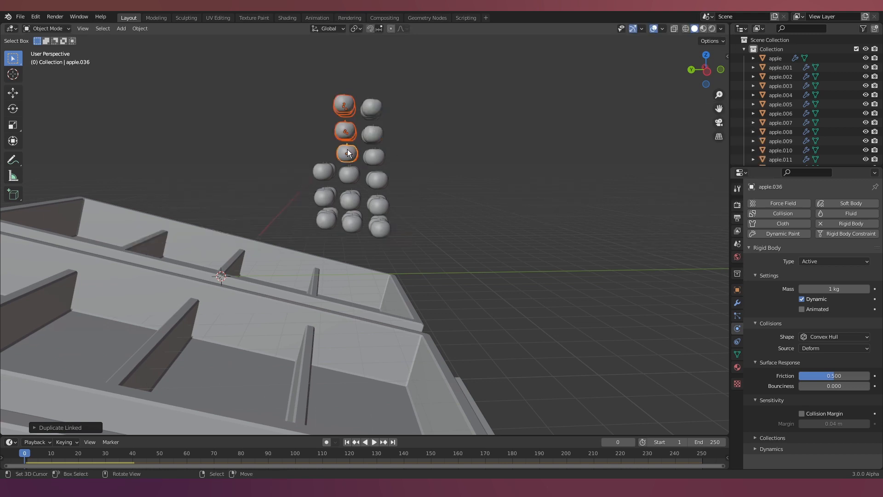
pyautogui.moveTo(348, 153); pyautogui.dragTo(218, 206, button='middle')
pyautogui.press('space')
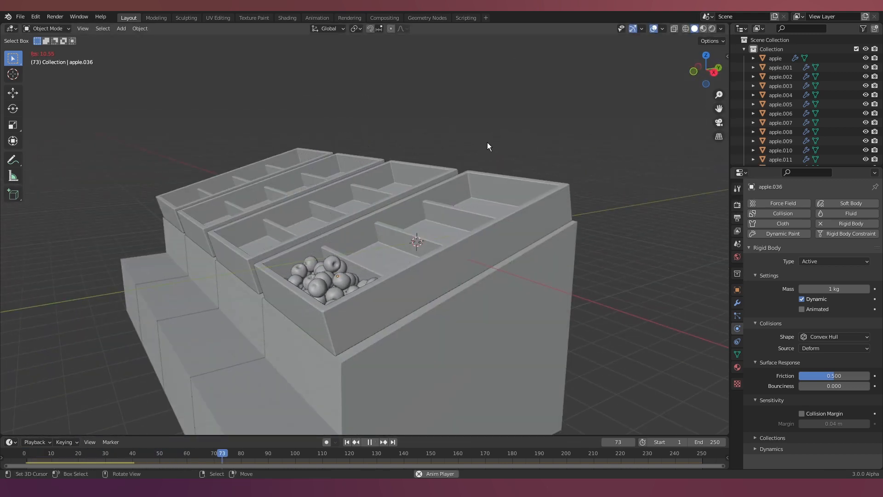
pyautogui.press('space')
# Move all the apples into a new collection named apples and collapse it in the outliner.
pyautogui.press('m')
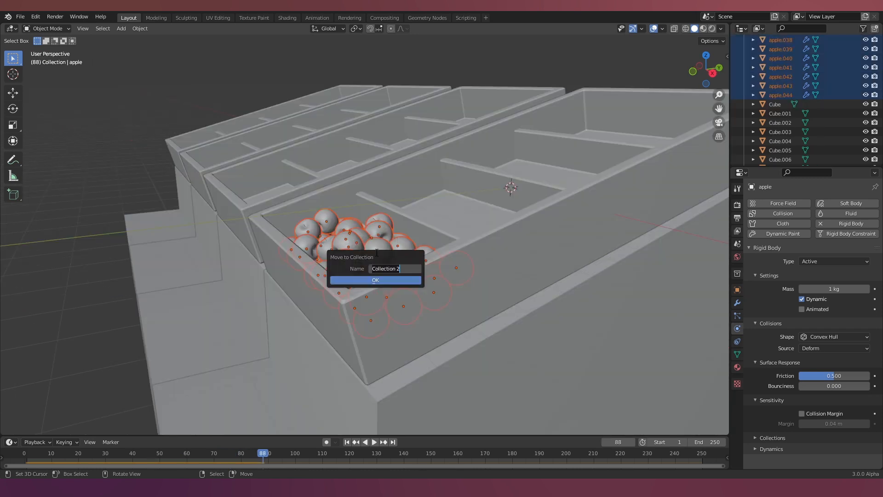
pyautogui.press('Return')
pyautogui.scroll(5, 782, 142)
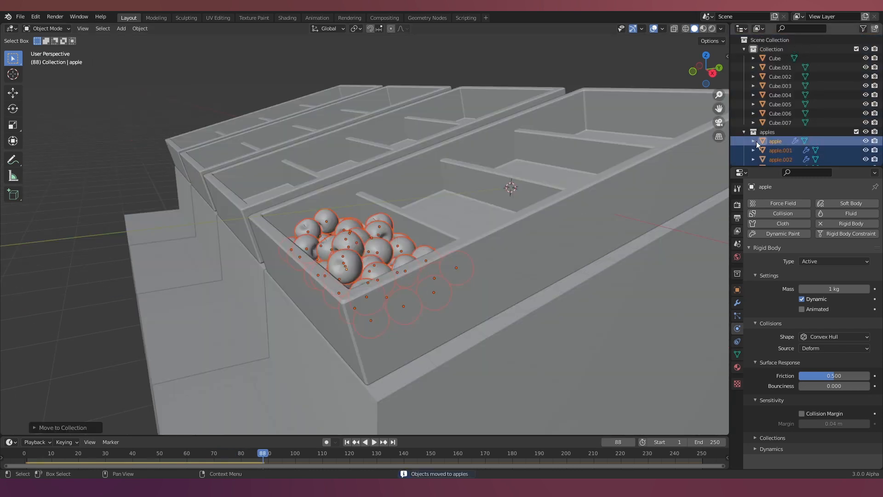
pyautogui.scroll(-3, 465, 203)
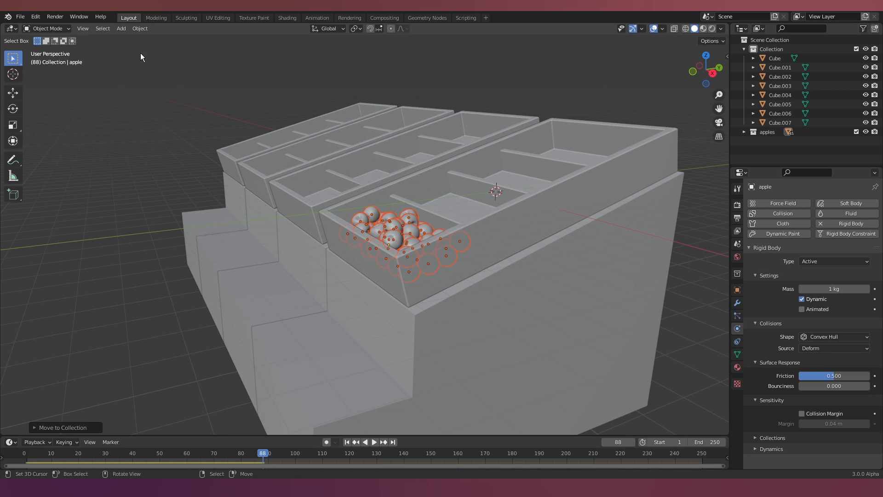
# Apply the simulated transformation to all the apples in the front tray and remove their rigid bodies.
pyautogui.click(140, 28)
pyautogui.click(259, 307)
pyautogui.click(134, 28)
pyautogui.moveTo(181, 245)
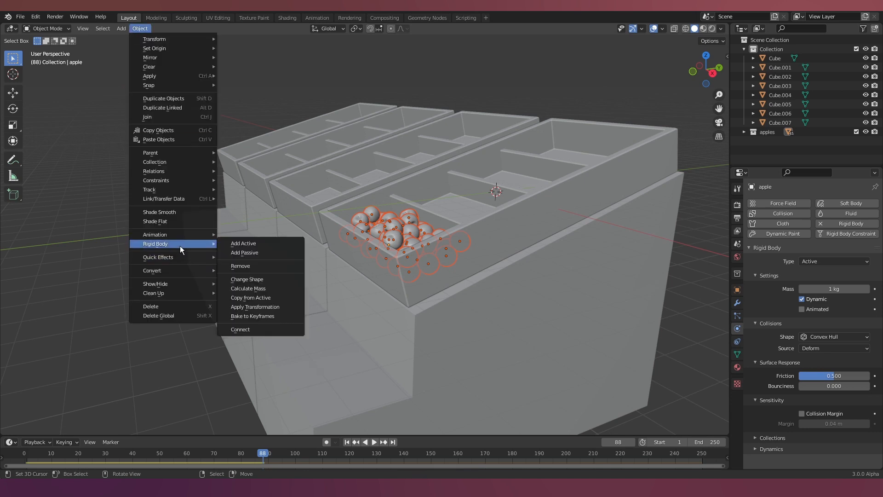
pyautogui.click(248, 266)
pyautogui.rightClick(391, 229)
pyautogui.click(219, 455)
pyautogui.scroll(8, 419, 193)
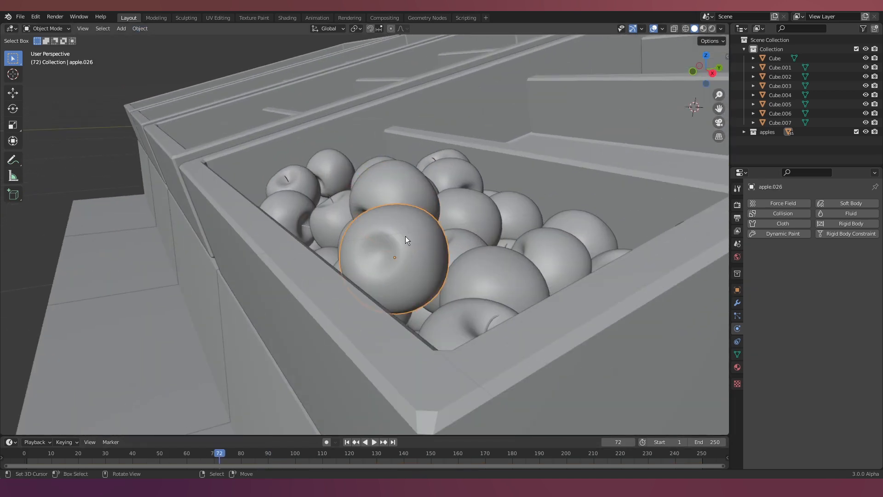
# Place a linked duplicate of the apple pile in the front tray's second compartment and adjust its height to the sloping floor.
pyautogui.hotkey('alt', 'd')
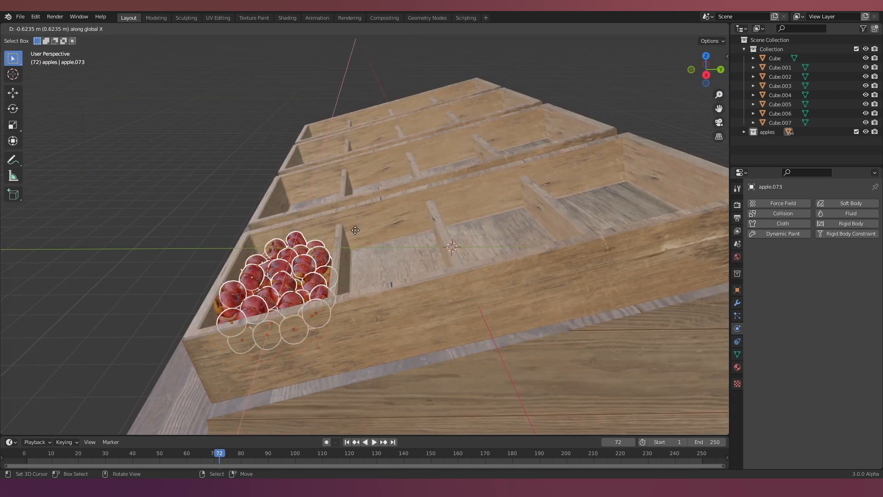
pyautogui.press('g')
pyautogui.press('z')
pyautogui.click(469, 220)
pyautogui.moveTo(470, 219)
pyautogui.mouseDown(button='middle')
pyautogui.moveTo(501, 206)
pyautogui.moveTo(465, 231)
pyautogui.mouseUp(button='middle')
pyautogui.press('g')
pyautogui.press('z')
pyautogui.click(485, 220)
pyautogui.moveTo(380, 270); pyautogui.dragTo(420, 250, button='middle')
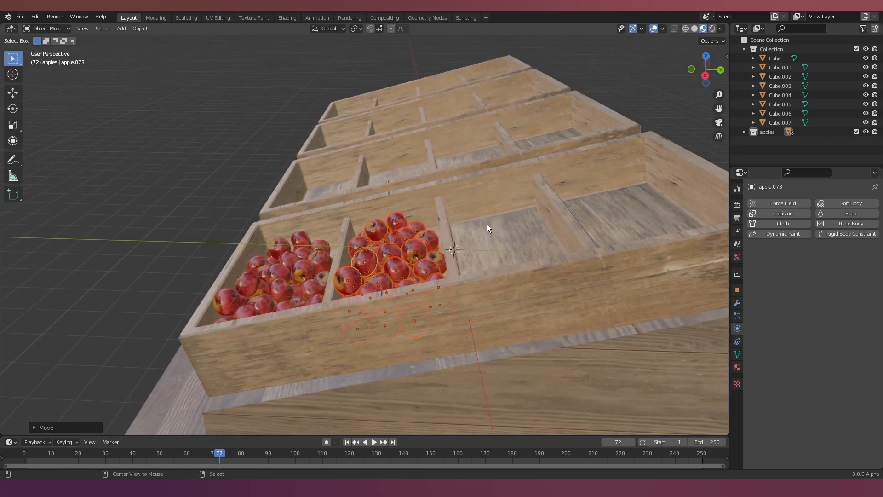
# Place another linked duplicate of the apple pile in the front tray's third compartment.
pyautogui.hotkey('alt', 'd')
pyautogui.click(593, 219)
pyautogui.moveTo(593, 219); pyautogui.dragTo(522, 207, button='middle')
pyautogui.scroll(-5, 568, 210)
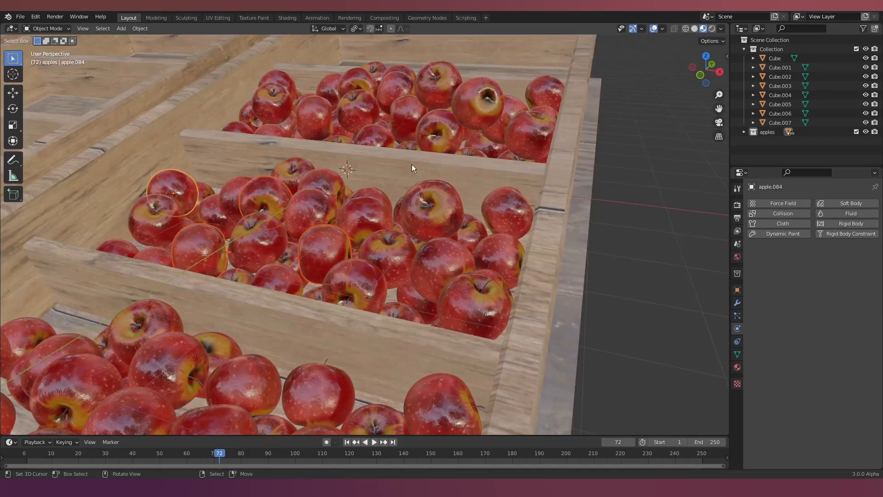
# Rotate a few selected apples in the middle compartment with Trackball and reposition one to vary the duplicated piles.
pyautogui.press('r')
pyautogui.press('r')
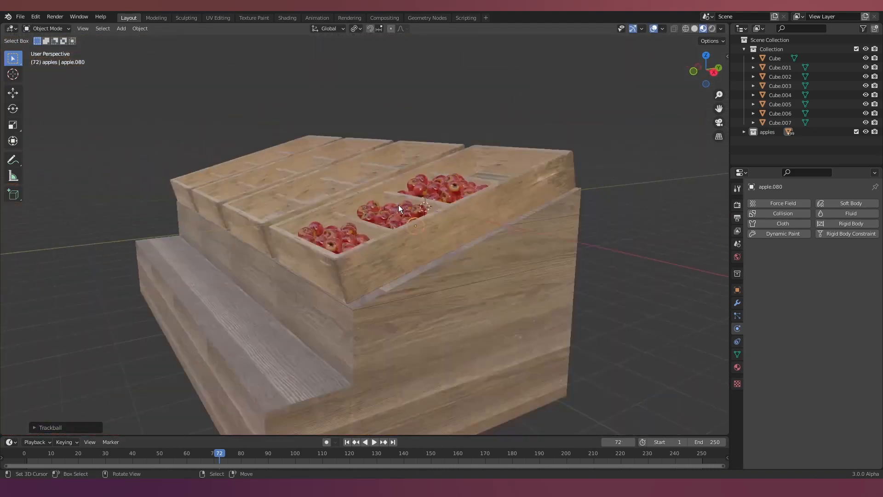
pyautogui.scroll(3, 452, 202)
pyautogui.click(439, 205)
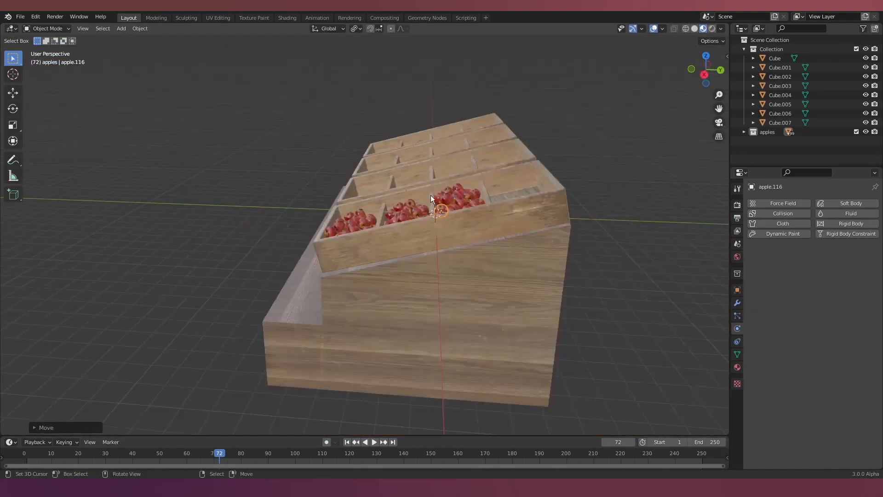
pyautogui.moveTo(431, 195); pyautogui.dragTo(722, 223, button='middle')
pyautogui.scroll(2, 418, 250)
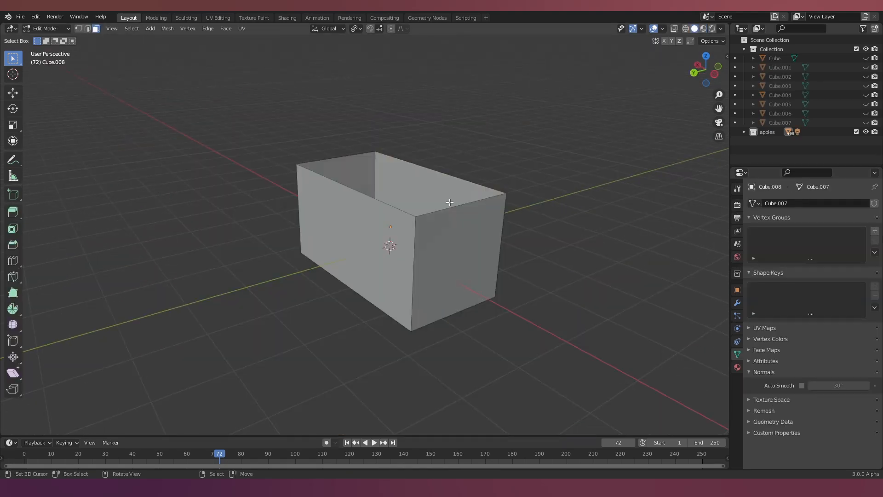
# Divide the open crate into a grid with loop cuts, nine along its length, and bevel its vertical corners with three segments.
pyautogui.moveTo(449, 202); pyautogui.dragTo(381, 232, button='middle')
pyautogui.hotkey('ctrl', 'r')
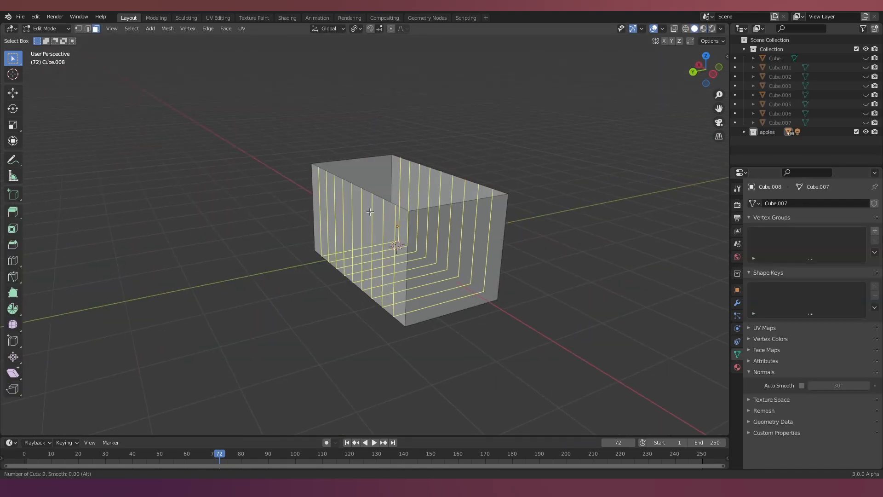
pyautogui.click(370, 213)
pyautogui.rightClick(370, 212)
pyautogui.hotkey('ctrl', 'r')
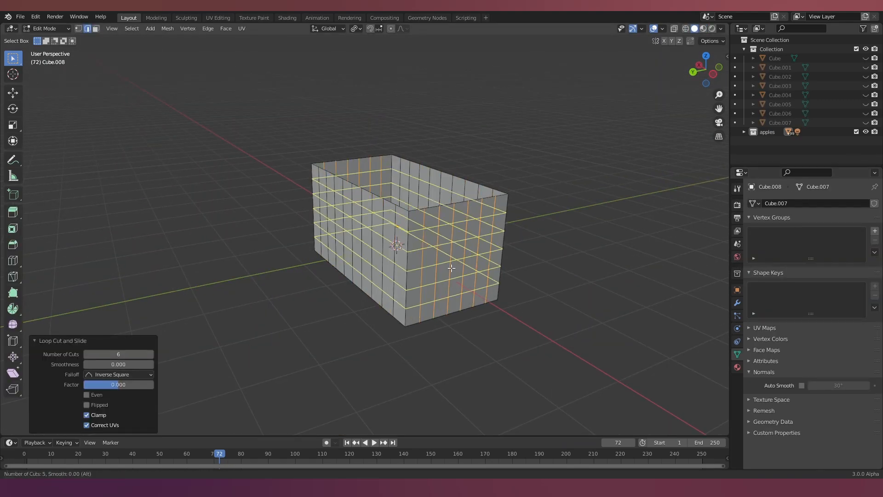
pyautogui.moveTo(452, 269); pyautogui.dragTo(480, 225, button='middle')
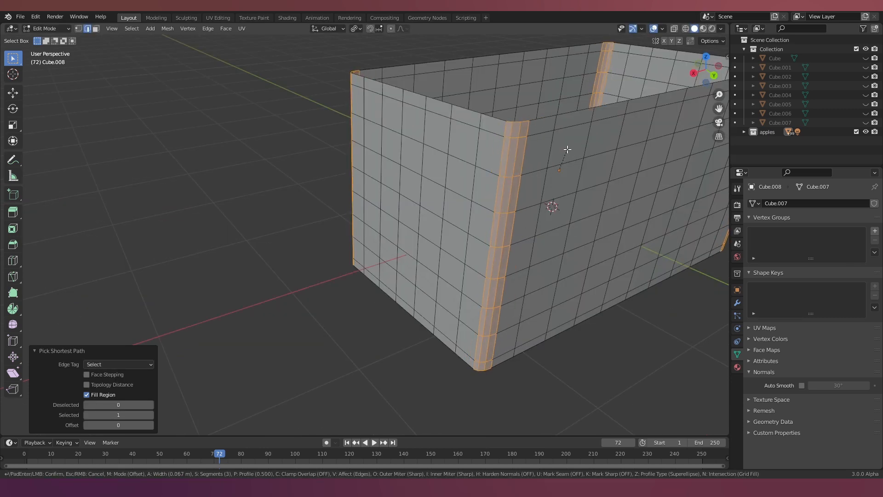
pyautogui.click(567, 149)
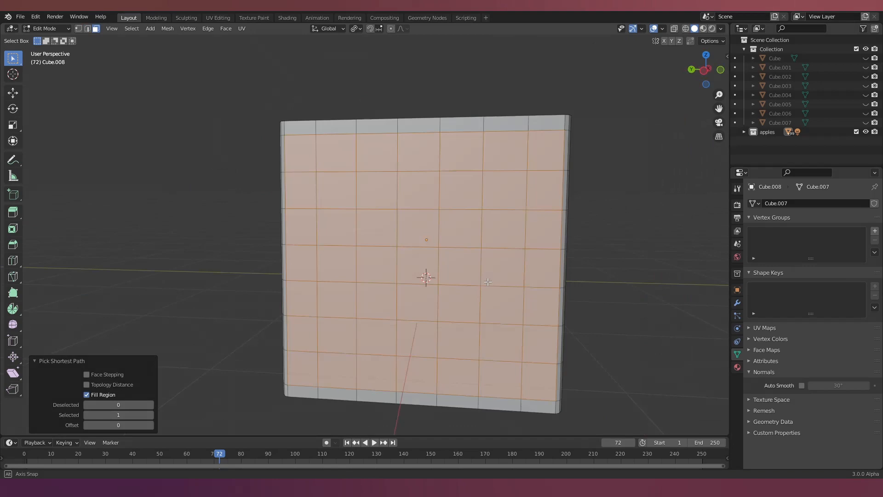
# Inset the crate's side faces individually by about 0.034 m and delete the inner faces to leave a grid of holes.
pyautogui.moveTo(553, 299); pyautogui.dragTo(585, 310, button='middle')
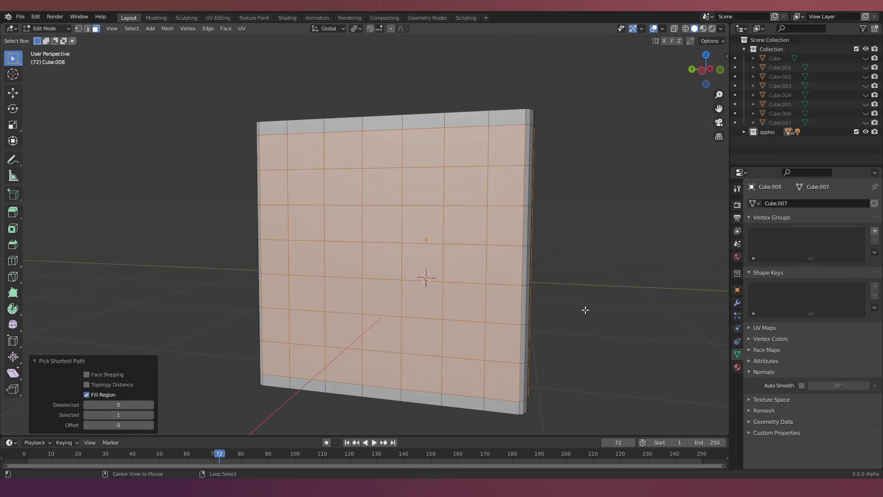
pyautogui.press('i')
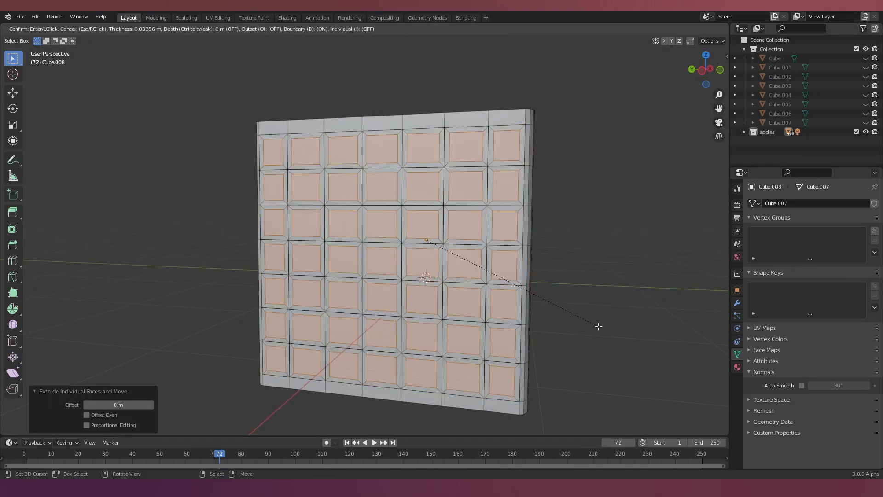
pyautogui.click(599, 327)
pyautogui.click(595, 326)
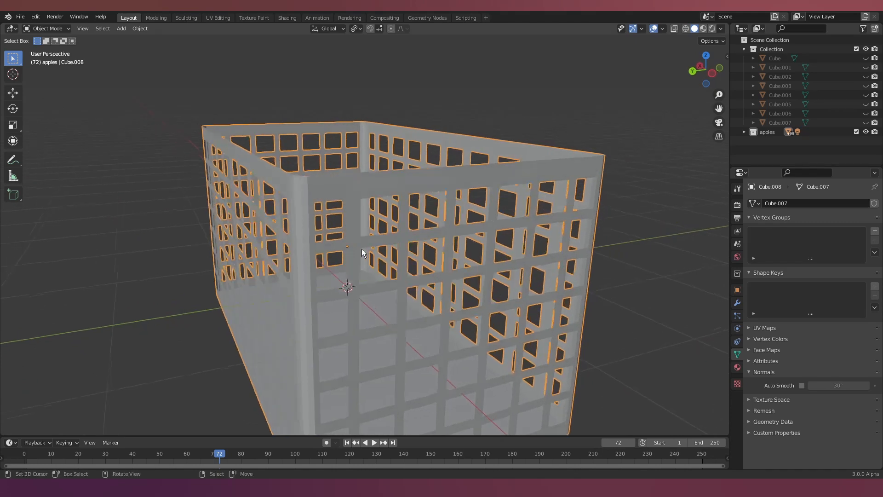
# Extrude the crate's top edge loop and scale it outward by about 1.05 to form a rim.
pyautogui.press('Tab')
pyautogui.press('e')
pyautogui.press('Escape')
pyautogui.press('s')
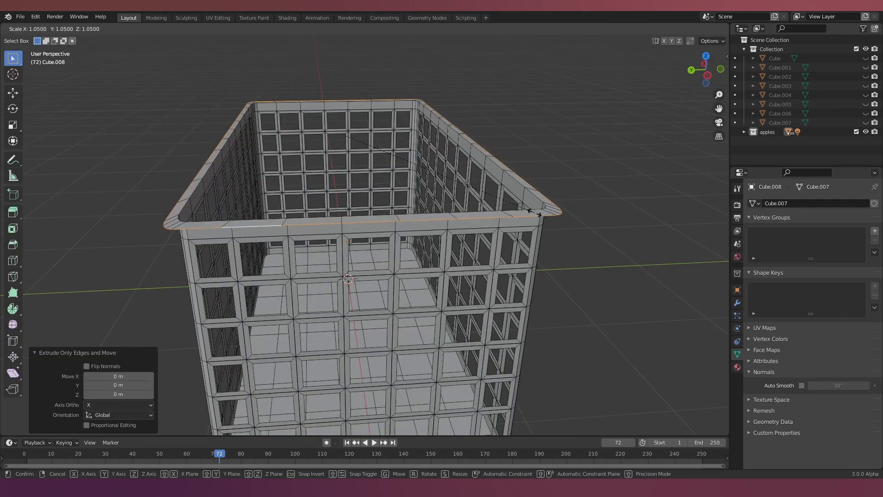
pyautogui.click(536, 214)
pyautogui.moveTo(537, 214); pyautogui.dragTo(553, 152, button='middle')
pyautogui.click(575, 174)
# Resize the finished crate and place it on the market stand's lower step.
pyautogui.press('Tab')
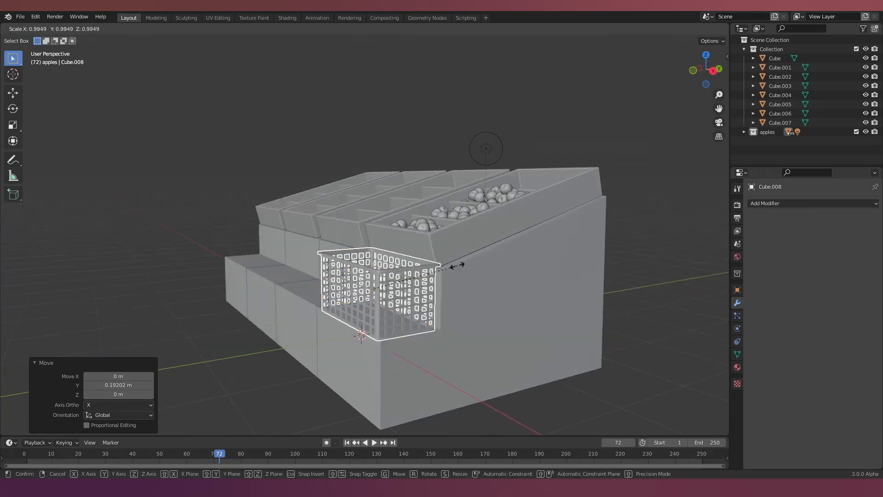
pyautogui.press('g')
pyautogui.press('z')
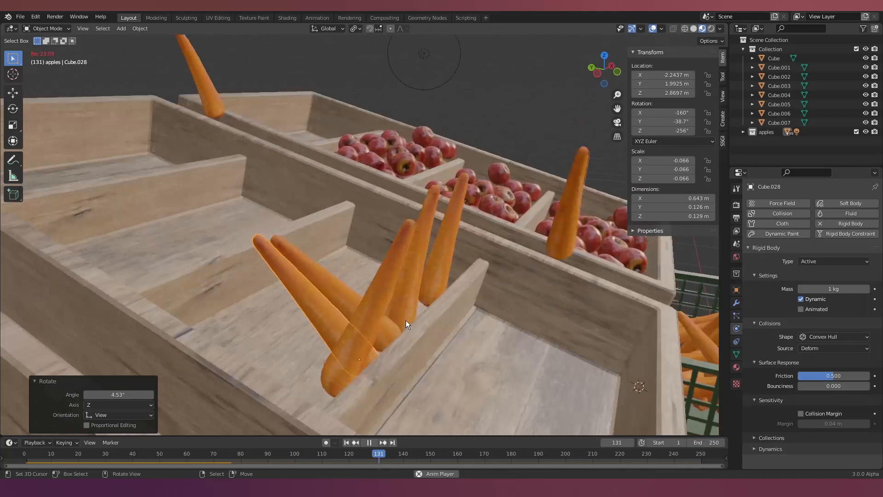
# Stop the simulation, set the rigid body collision shape of several falling carrots to Box, and replay it.
pyautogui.press('space')
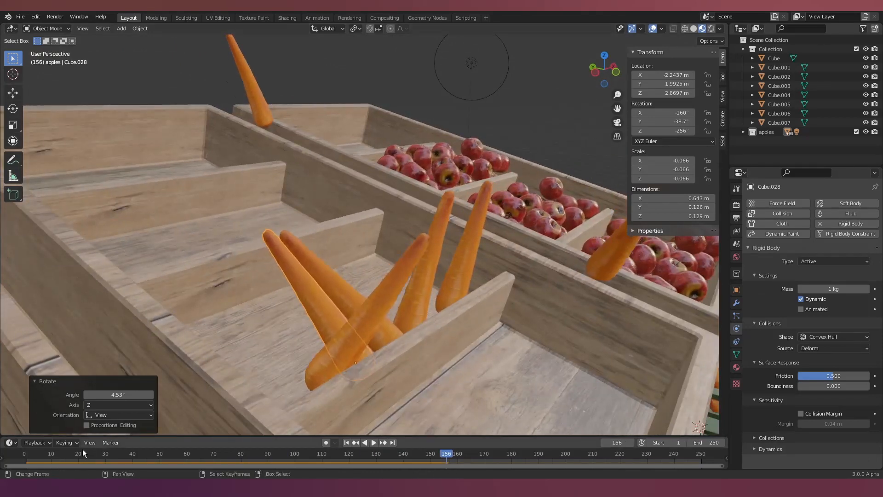
pyautogui.click(816, 337)
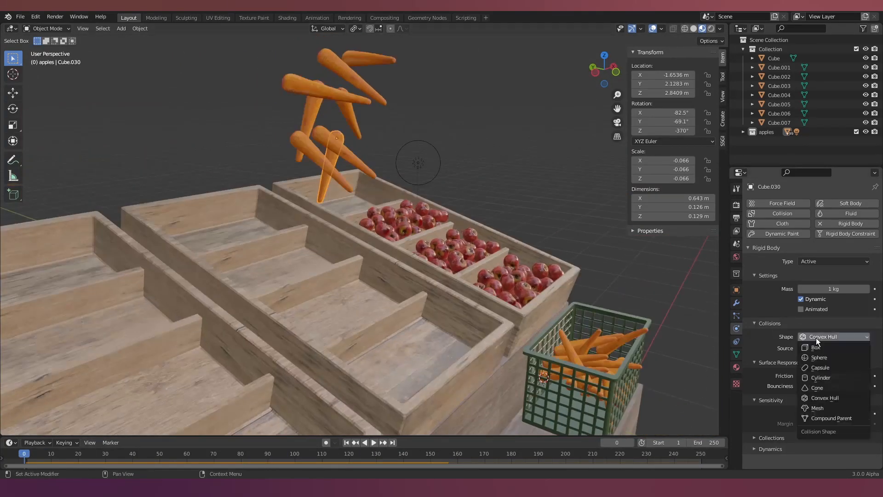
pyautogui.click(813, 339)
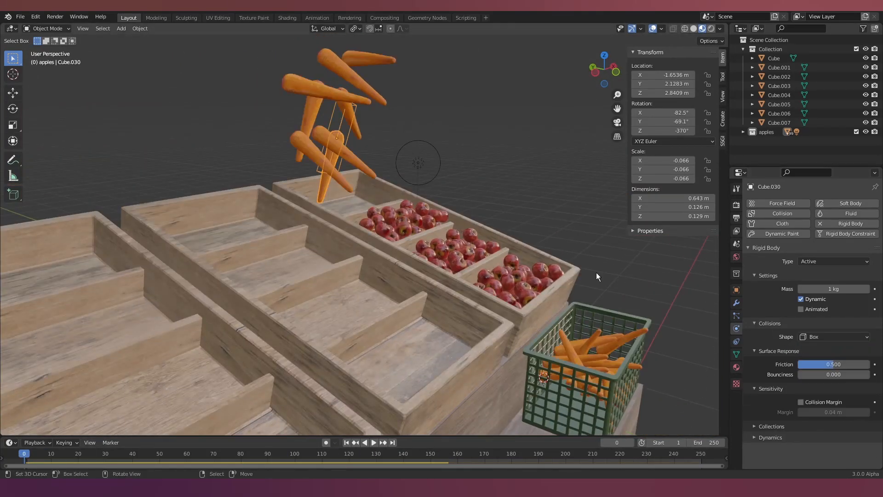
pyautogui.click(824, 338)
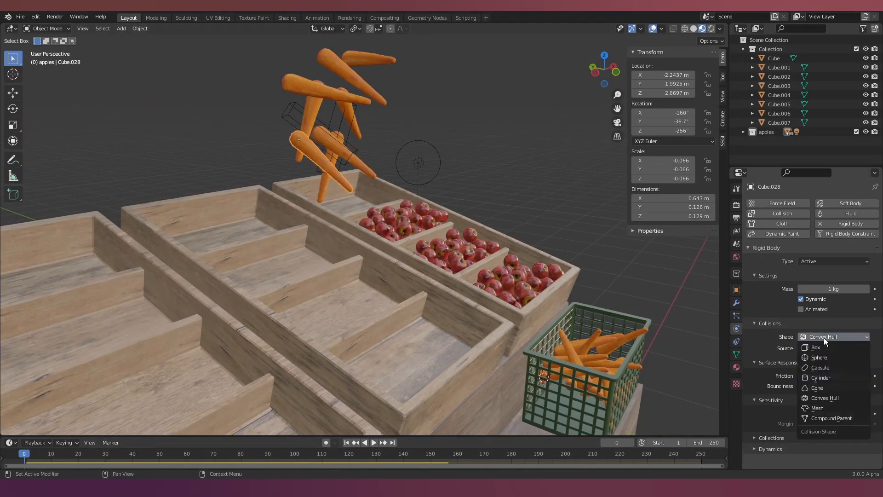
pyautogui.click(828, 368)
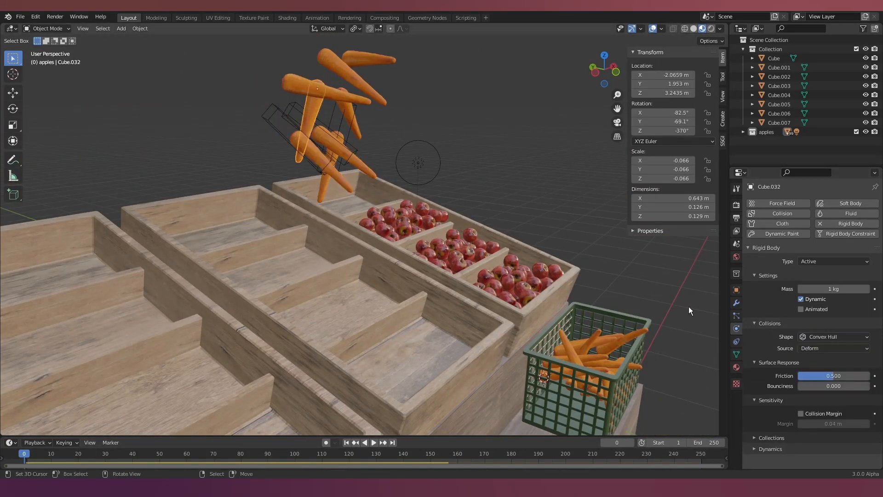
pyautogui.click(835, 337)
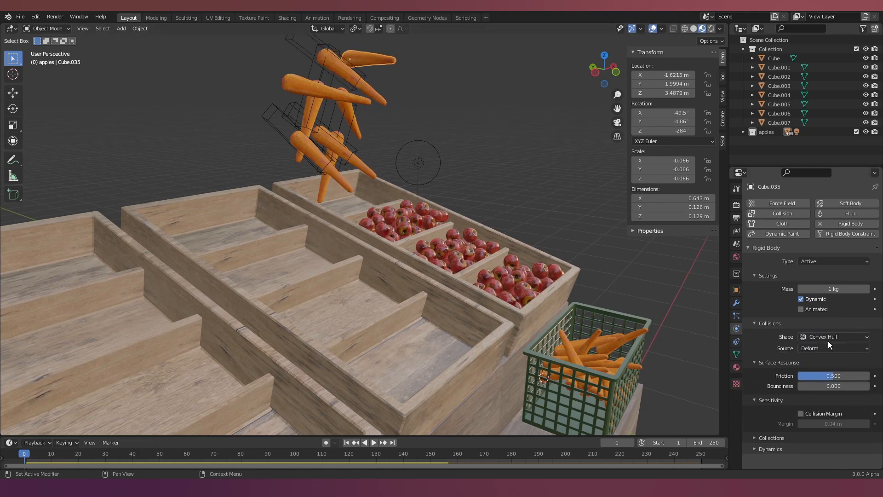
pyautogui.click(828, 341)
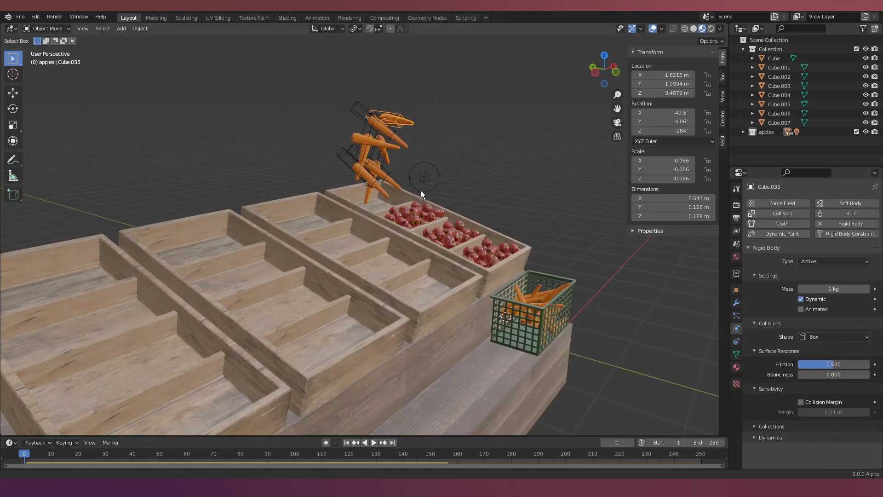
pyautogui.moveTo(421, 191); pyautogui.dragTo(288, 379, button='middle')
pyautogui.press('space')
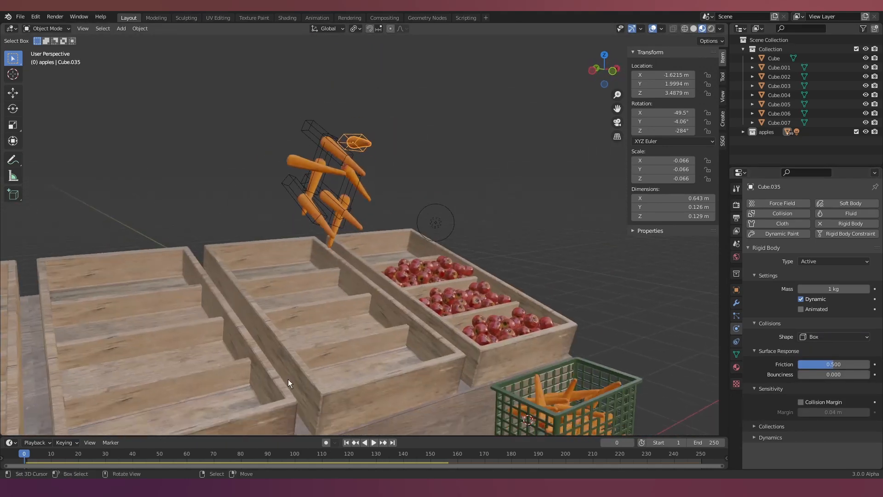
# Arrange the loose carrots by hand in the second tray's compartment, moving and rotating them to lie side by side.
pyautogui.moveTo(297, 316); pyautogui.dragTo(443, 339, button='middle')
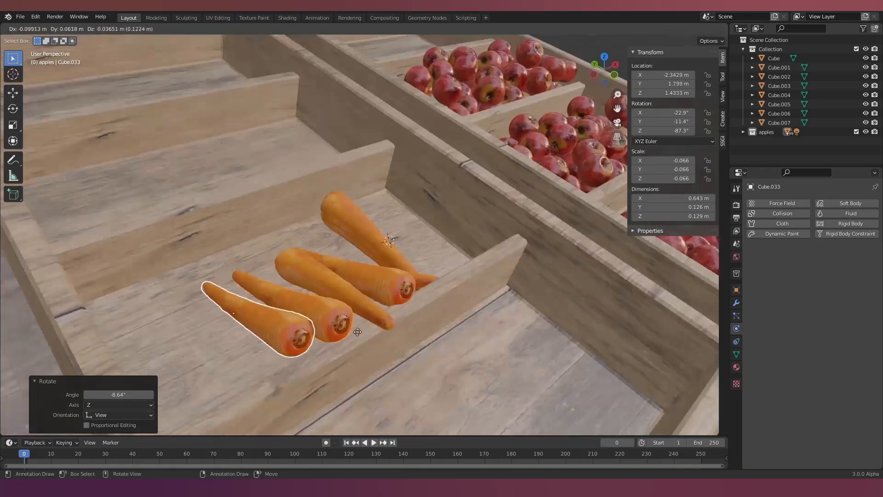
pyautogui.press('r')
pyautogui.press('z')
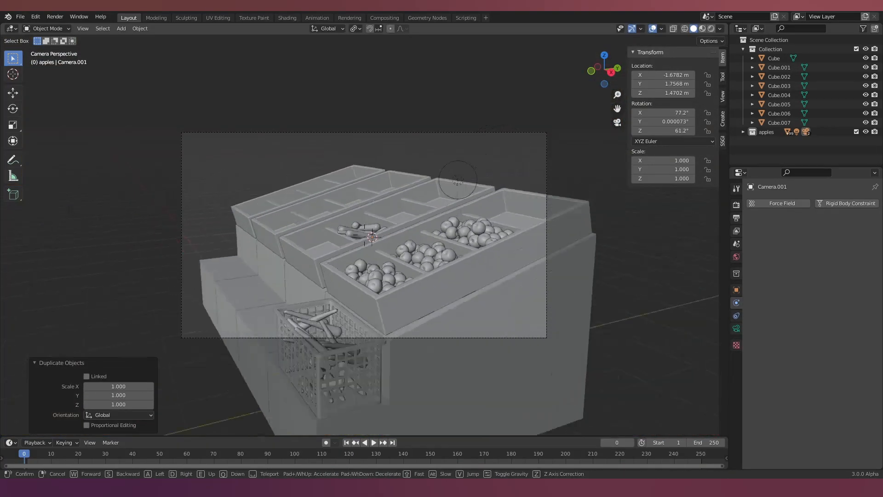
# Reposition the duplicated camera sideways to frame the corner of the stand with the apple tray and crate.
pyautogui.press('d')
pyautogui.press('a')
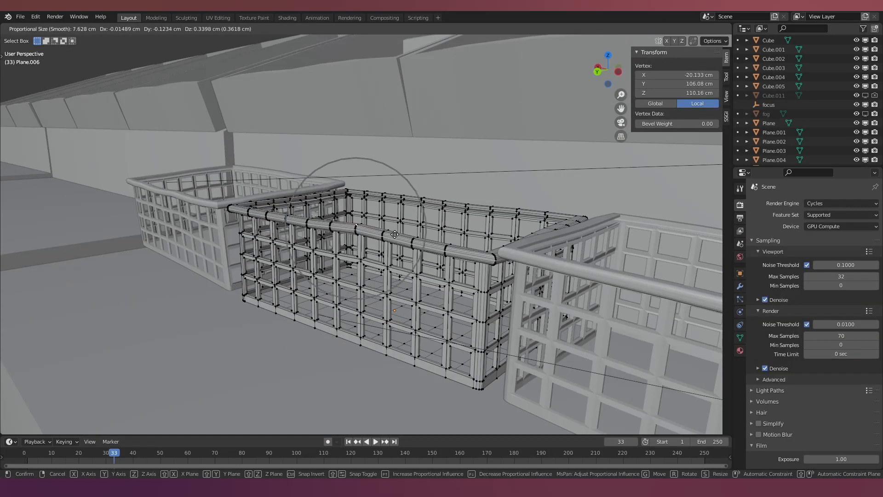
# Deform the middle crate's rim and sides irregularly by moving single vertices with smooth proportional editing.
pyautogui.click(394, 232)
pyautogui.rightClick(319, 202)
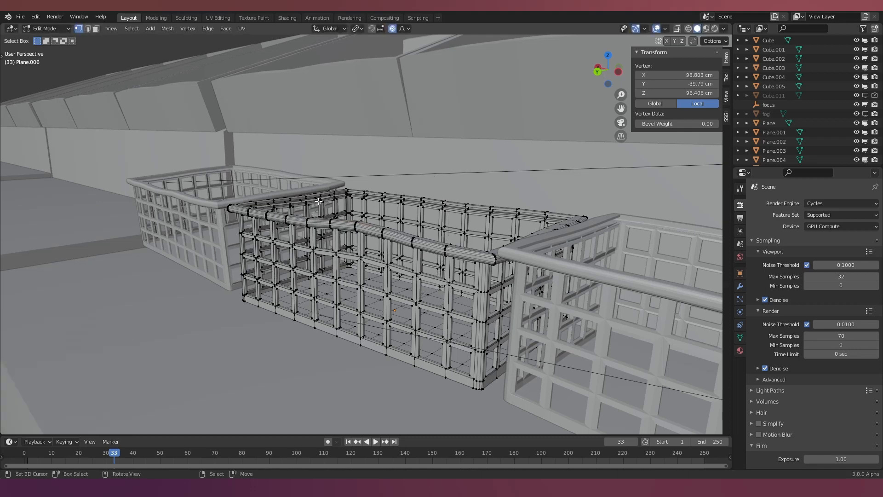
pyautogui.press('g')
pyautogui.click(391, 201)
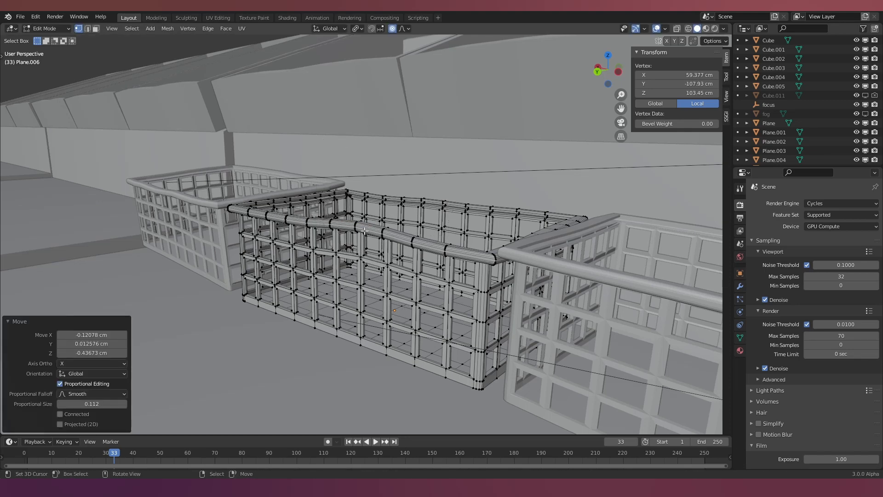
pyautogui.rightClick(364, 232)
pyautogui.press('g')
pyautogui.click(363, 234)
pyautogui.rightClick(289, 293)
pyautogui.press('g')
pyautogui.moveTo(289, 293); pyautogui.dragTo(253, 280, button='middle')
pyautogui.click(256, 281)
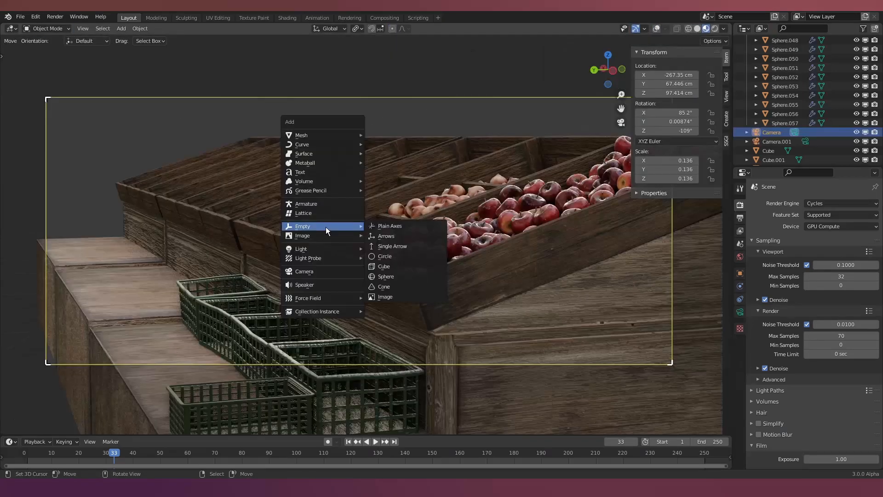
# Add a sphere empty near the first apples in the front tray and scale it down to a small focus marker.
pyautogui.click(394, 252)
pyautogui.hotkey('alt', 'shift', 'z')
pyautogui.press('s')
pyautogui.click(337, 249)
pyautogui.press('s')
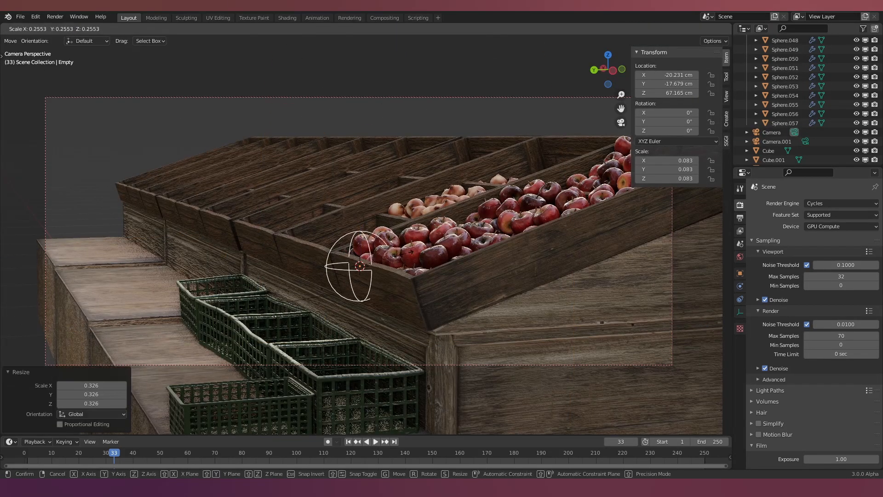
pyautogui.click(378, 242)
# Enable depth of field on the original camera and set its focus object to the sphere empty.
pyautogui.click(795, 133)
pyautogui.click(759, 362)
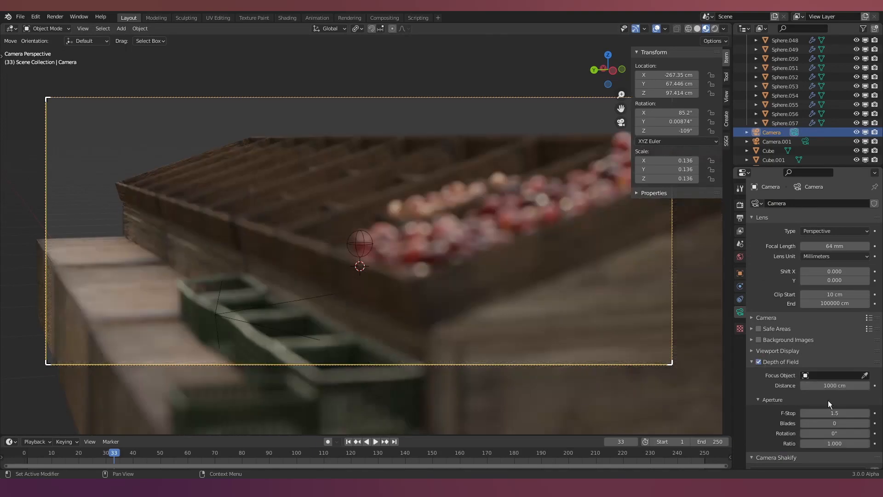
pyautogui.click(827, 375)
pyautogui.write('em')
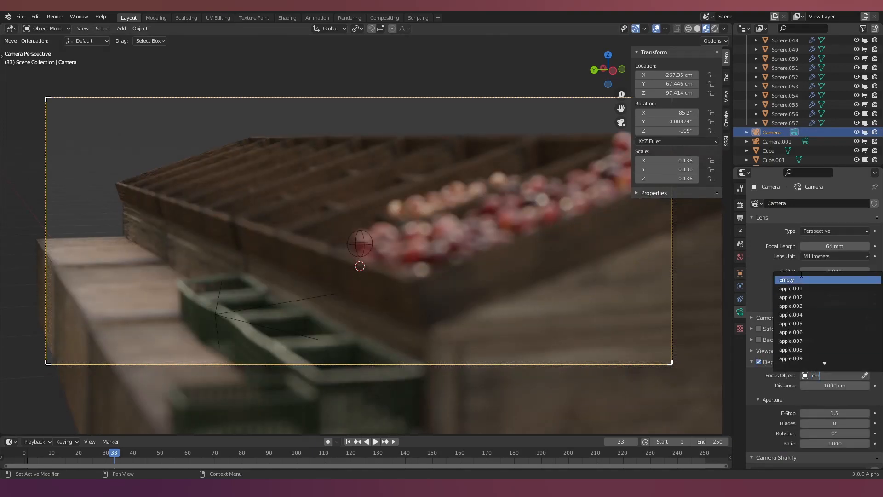
pyautogui.press('Return')
# Move the focus empty along the X axis to shift the sharp area along the trays.
pyautogui.click(359, 242)
pyautogui.press('g')
pyautogui.press('x')
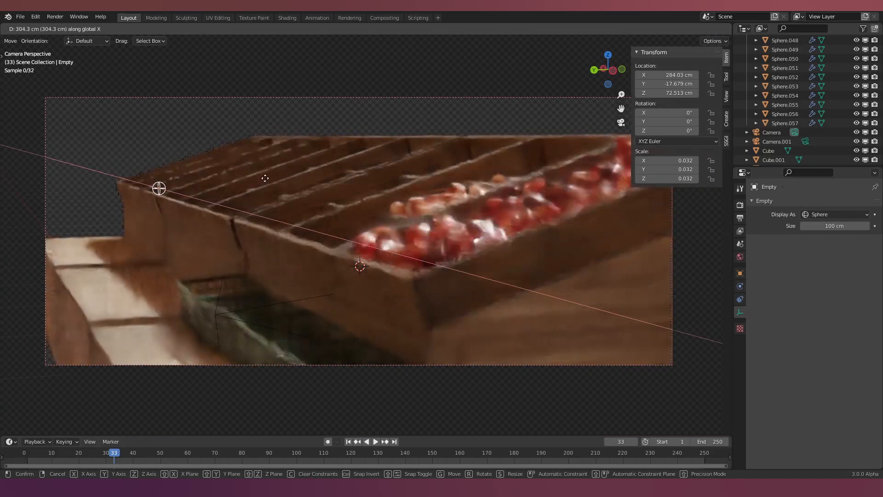
pyautogui.click(479, 219)
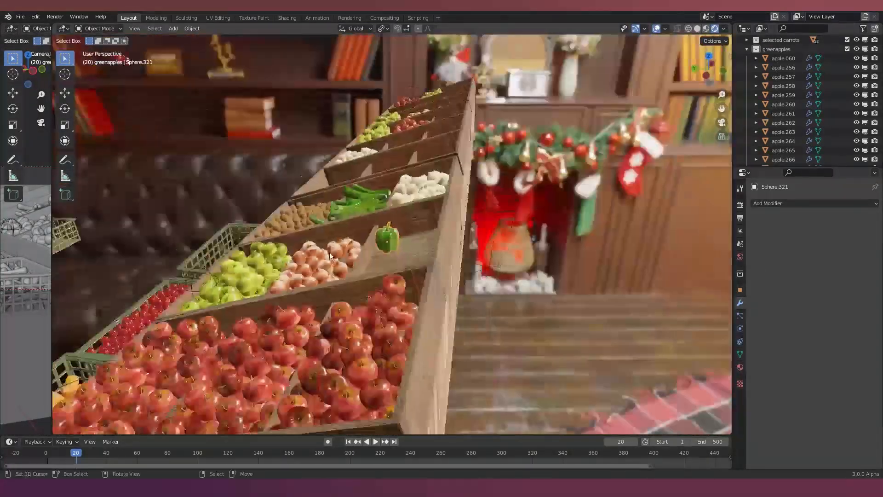
pyautogui.press('KP_0')
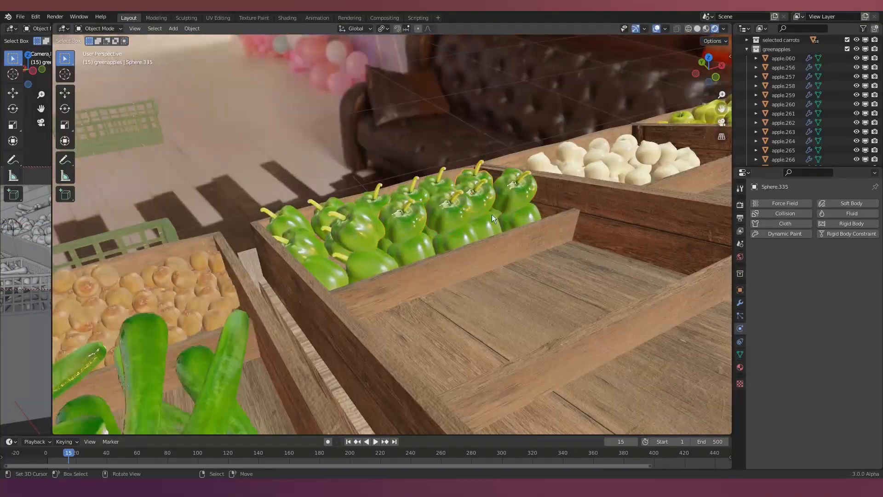
pyautogui.press('Delete')
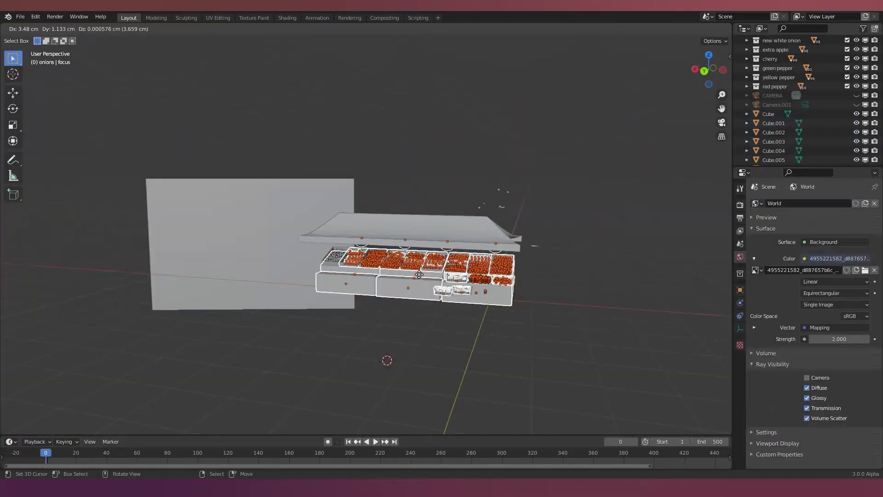
# Place a linked duplicate of the filled stand 590.04 cm away along X and rotate it slightly around Z.
pyautogui.press('x')
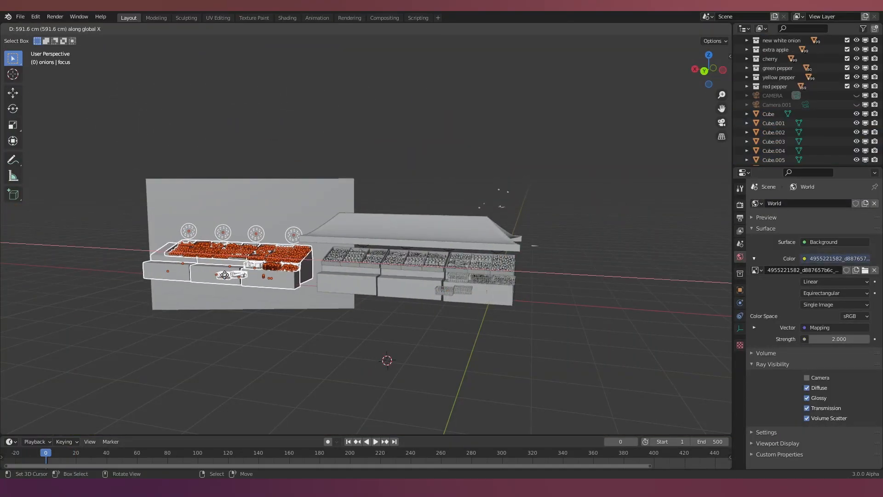
pyautogui.click(225, 275)
pyautogui.moveTo(276, 276); pyautogui.dragTo(230, 274, button='middle')
pyautogui.scroll(3, 230, 274)
pyautogui.press('r')
pyautogui.press('z')
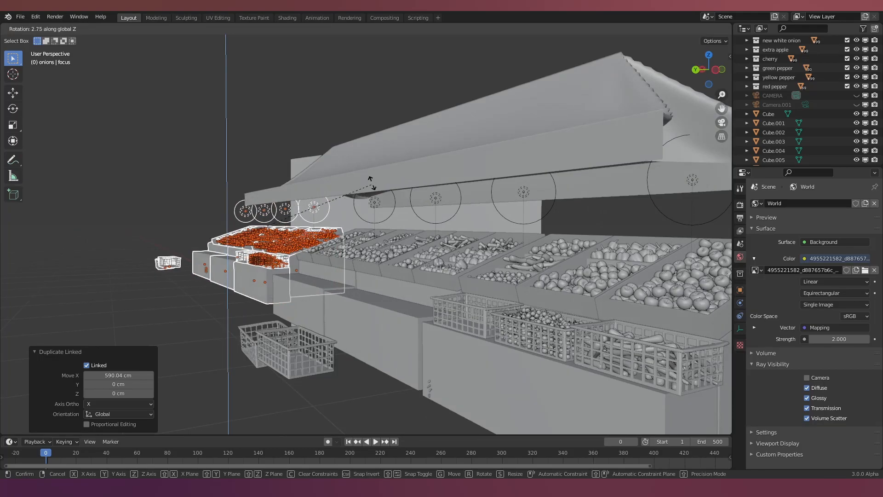
pyautogui.click(351, 212)
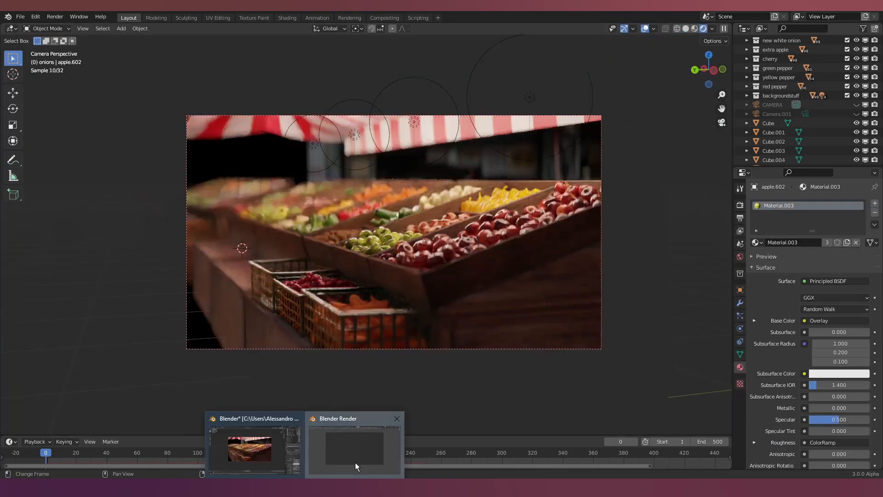
# Bring up the render window, isolate the background stand by hiding all unselected objects, and hide the viewport overlays.
pyautogui.click(357, 461)
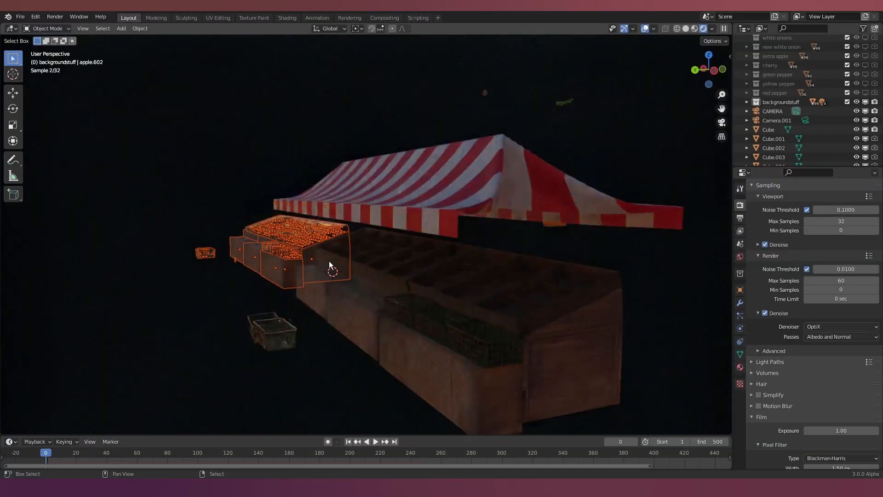
pyautogui.hotkey('shift', 'h')
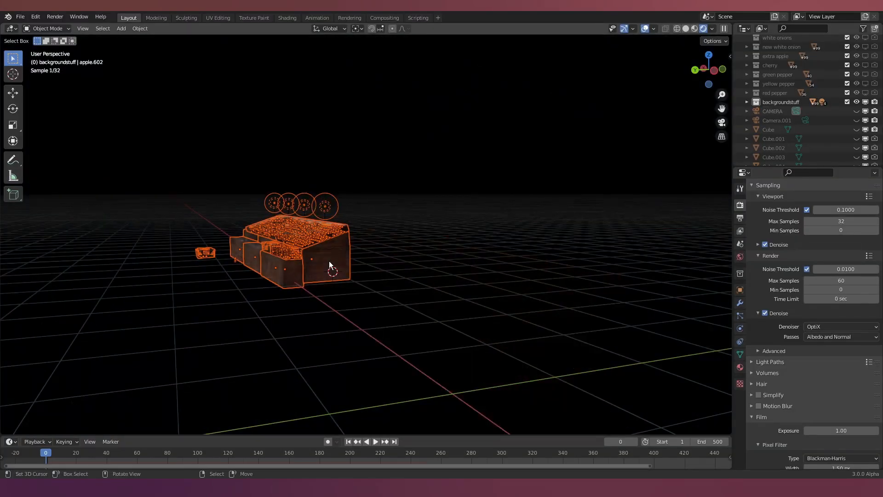
pyautogui.hotkey('shift', 'alt', 'z')
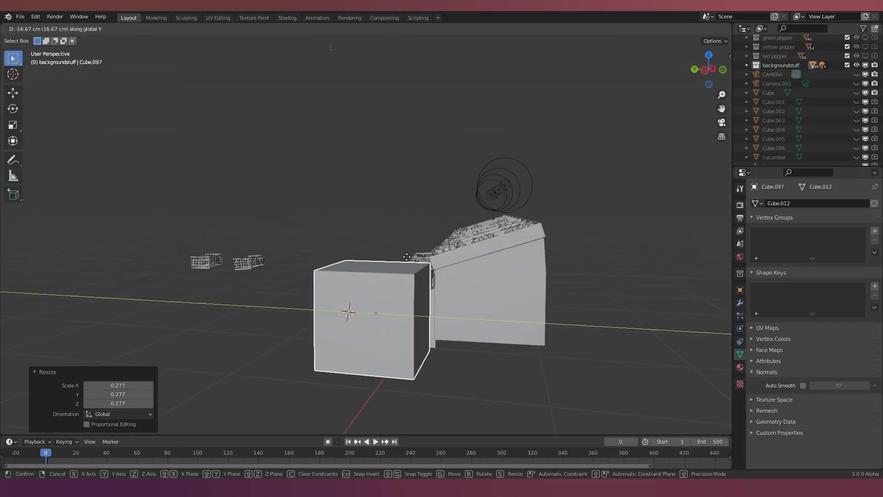
# Scale the new proxy box along Y and shift it along X to cover the background stand.
pyautogui.press('s')
pyautogui.press('y')
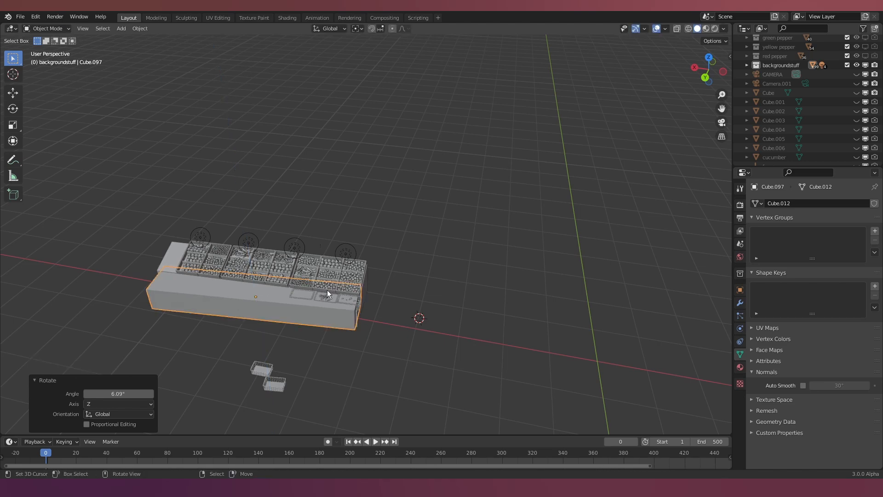
pyautogui.moveTo(322, 276); pyautogui.dragTo(391, 307, button='middle')
pyautogui.press('g')
pyautogui.press('x')
pyautogui.click(393, 311)
# Shape the box around the background stand in X-ray, raising its back top edge and forming a 33.621 cm front step.
pyautogui.press('Tab')
pyautogui.hotkey('alt', 'z')
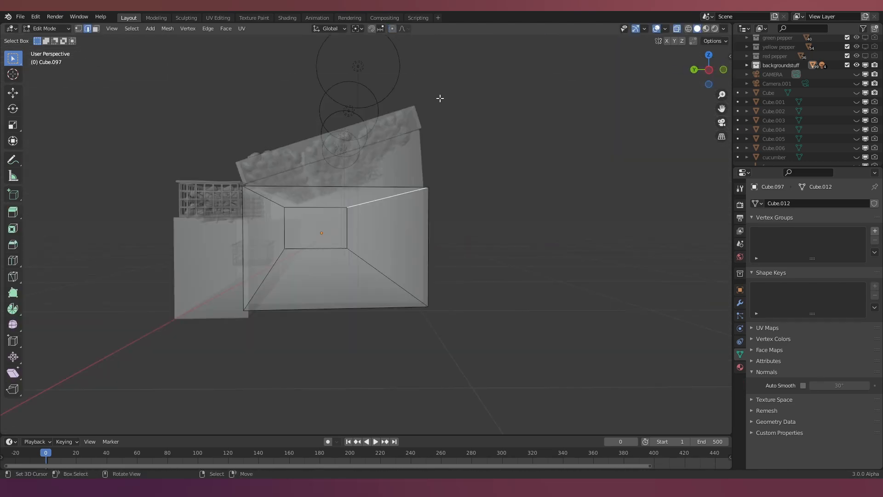
pyautogui.press('g')
pyautogui.press('z')
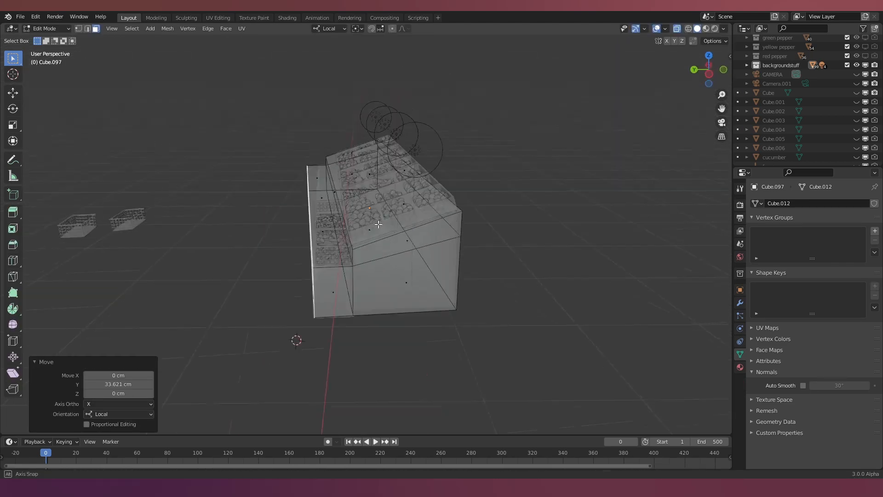
pyautogui.hotkey('alt', 'z')
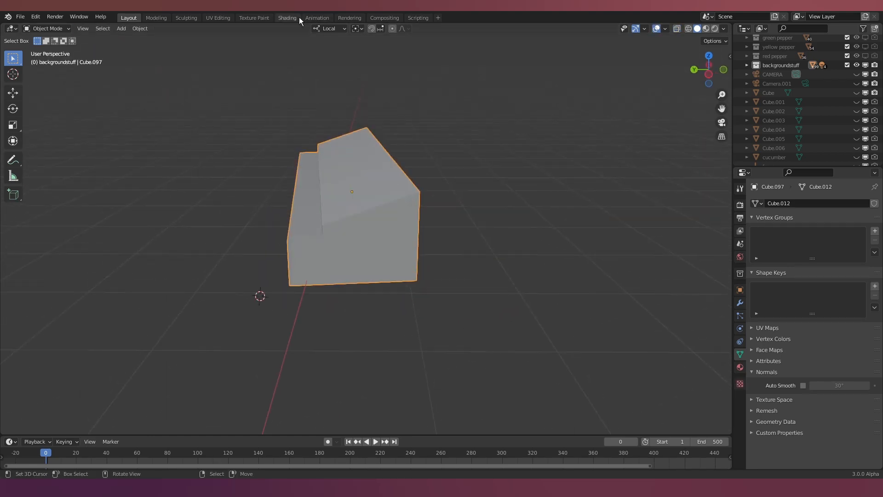
# Give the proxy box a new material with background.png as an image texture connected to its base color.
pyautogui.click(288, 18)
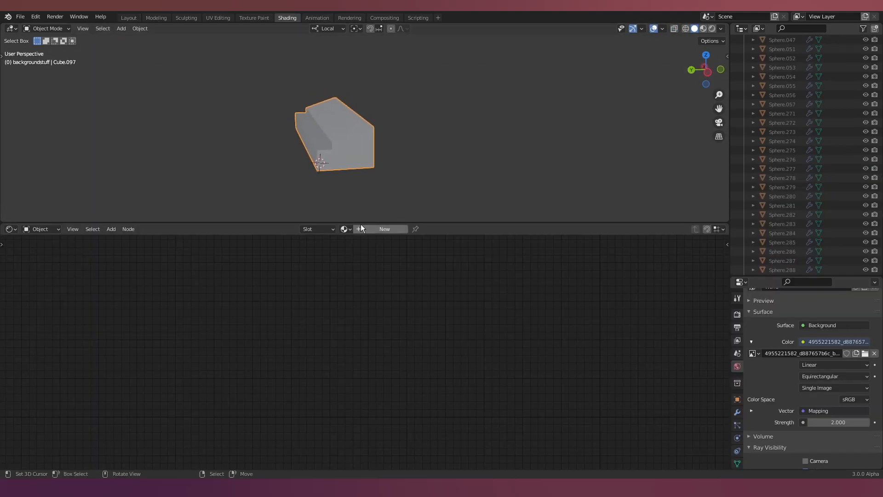
pyautogui.click(388, 308)
pyautogui.click(331, 297)
pyautogui.click(399, 329)
pyautogui.scroll(-5, 384, 278)
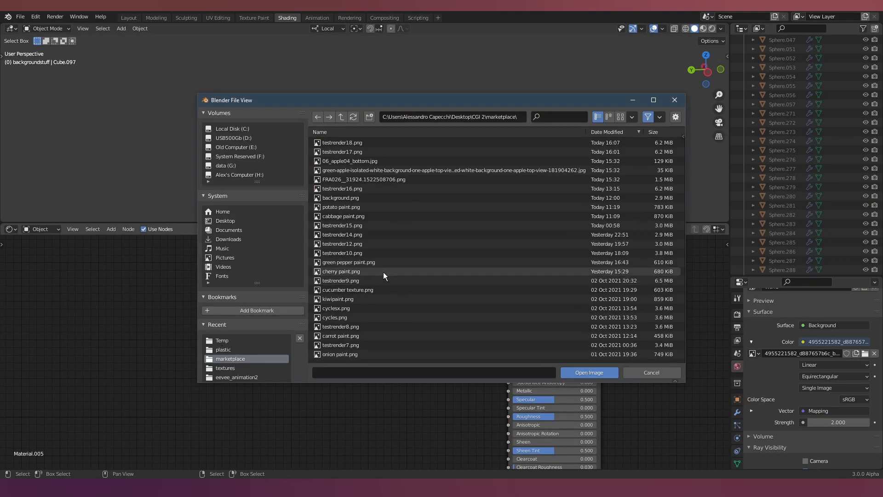
pyautogui.doubleClick(349, 199)
pyautogui.moveTo(423, 309); pyautogui.dragTo(509, 340)
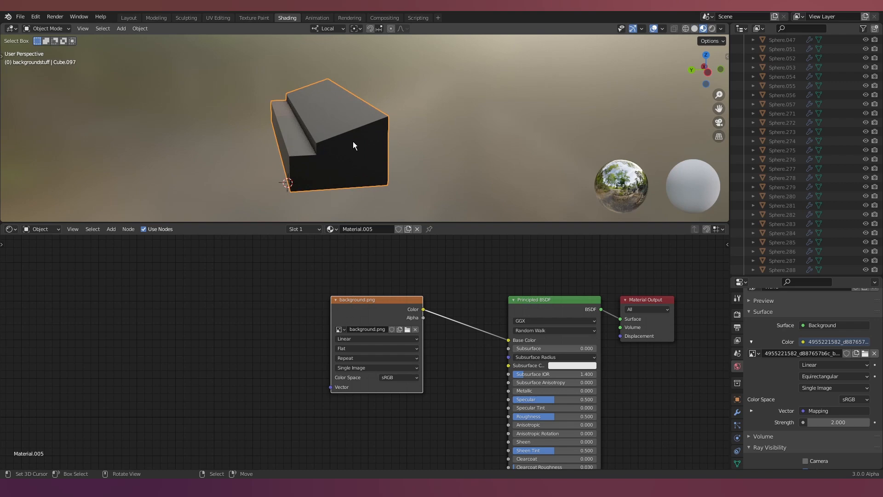
# Project all faces of the proxy box as UVs from the camera view and show them over background.png.
pyautogui.press('Tab')
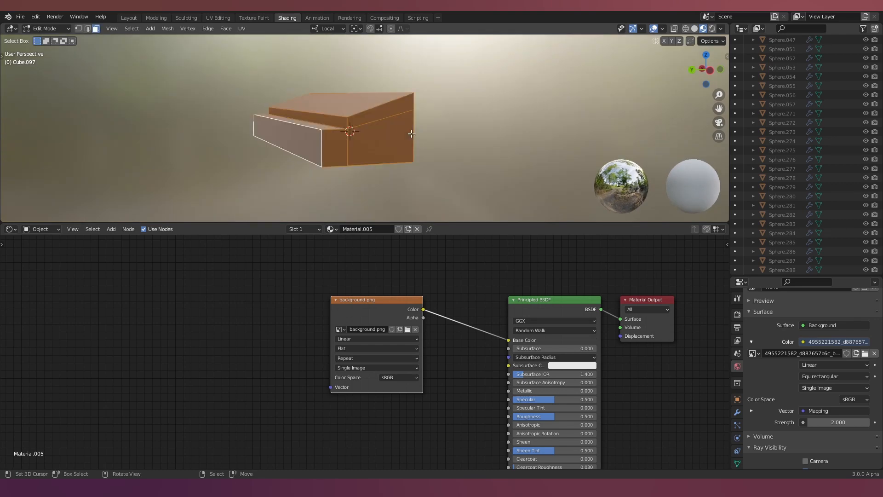
pyautogui.click(719, 124)
pyautogui.press('u')
pyautogui.click(322, 221)
pyautogui.click(218, 18)
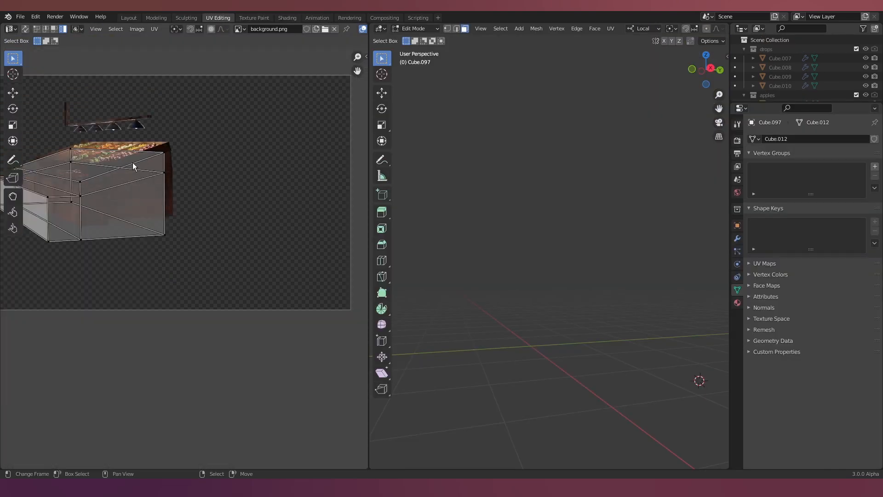
pyautogui.click(719, 123)
pyautogui.scroll(6, 506, 237)
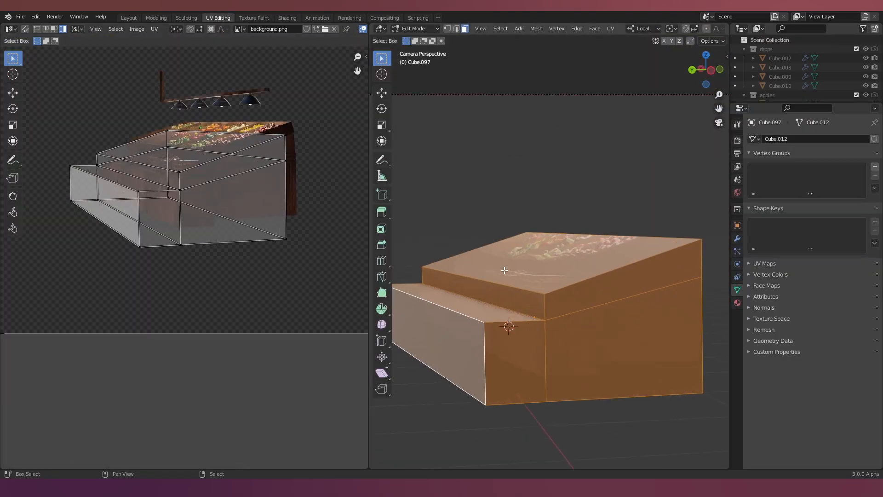
# Move and scale the proxy box's whole UV layout to match the stand pictured in background.png.
pyautogui.press('a')
pyautogui.press('g')
pyautogui.click(287, 147)
pyautogui.press('s')
pyautogui.click(275, 150)
pyautogui.press('g')
pyautogui.click(285, 149)
pyautogui.press('g')
pyautogui.click(286, 149)
pyautogui.press('s')
pyautogui.click(289, 151)
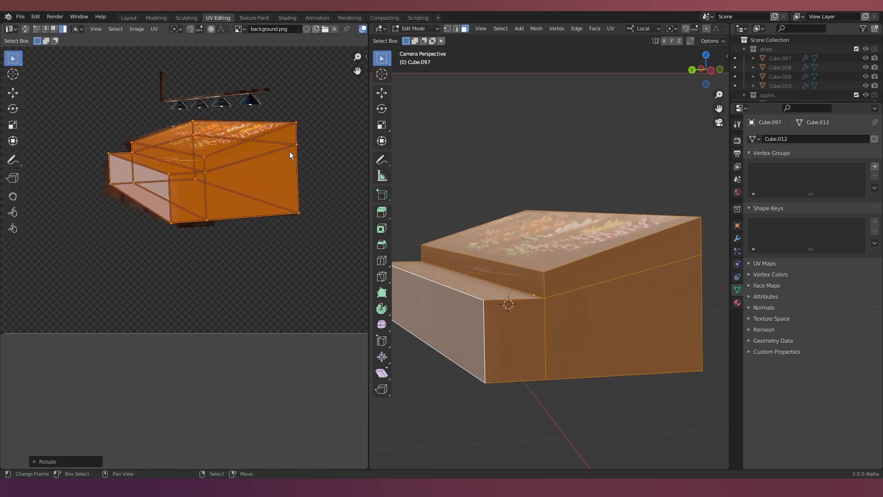
pyautogui.press('Tab')
# Replace the material's Principled shader with an Emission shader fed by background.png and connected to the surface output.
pyautogui.scroll(-4, 563, 193)
pyautogui.hotkey('shift', 'a')
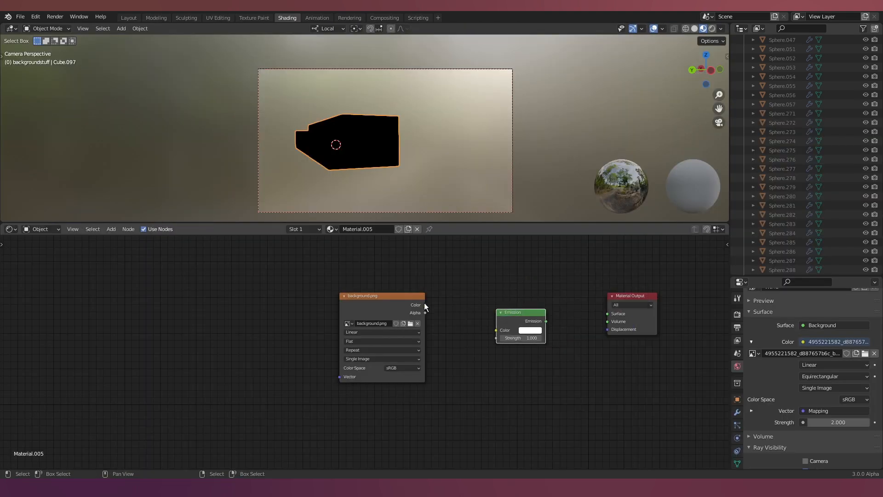
pyautogui.moveTo(607, 317); pyautogui.dragTo(607, 316)
pyautogui.scroll(5, 351, 129)
# Readjust the proxy box's UVs on the background image to refine the projected stand.
pyautogui.press('Tab')
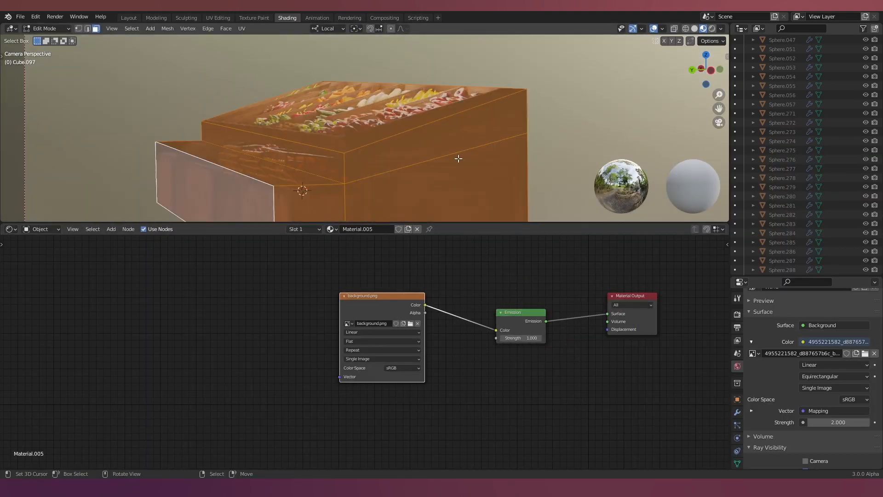
pyautogui.click(207, 19)
pyautogui.press('g')
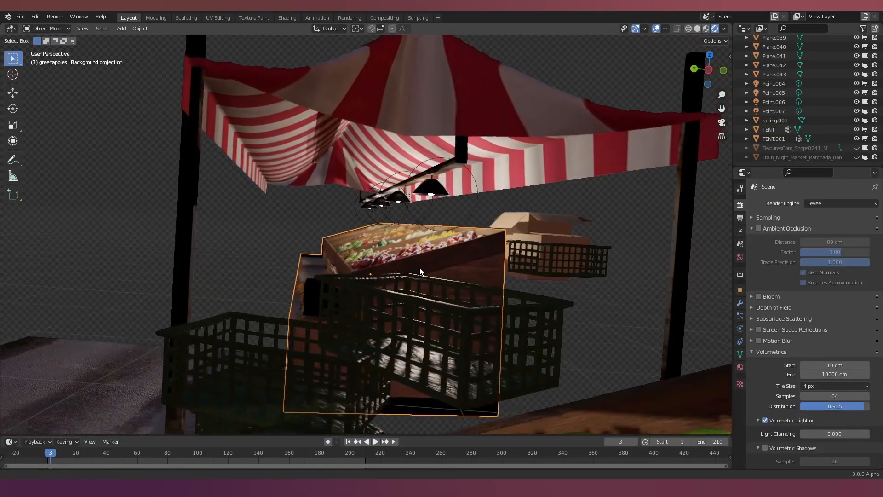
# Display the scene in material preview and unhide the TexturesCom_Shops0241_M and Train_Night_Market_Ratchada_Ban background planes.
pyautogui.moveTo(419, 268); pyautogui.dragTo(562, 199, button='middle')
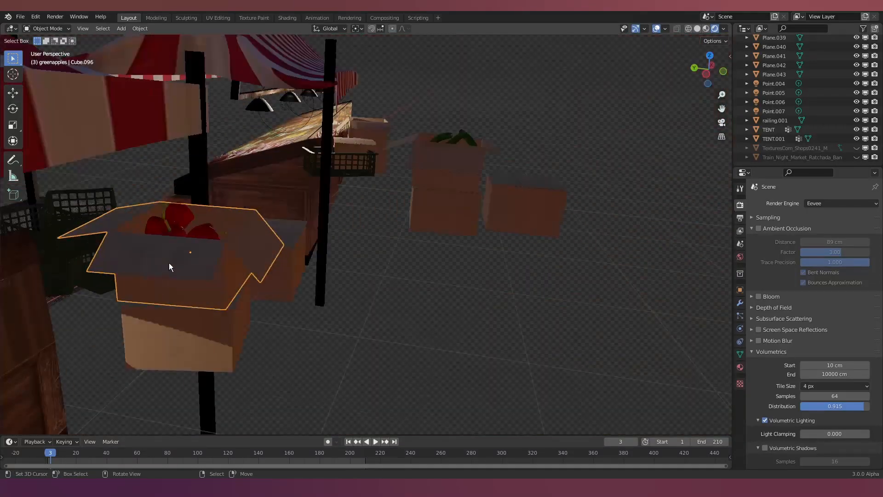
pyautogui.moveTo(170, 263); pyautogui.dragTo(194, 251, button='middle')
pyautogui.moveTo(374, 230); pyautogui.dragTo(596, 57, button='middle')
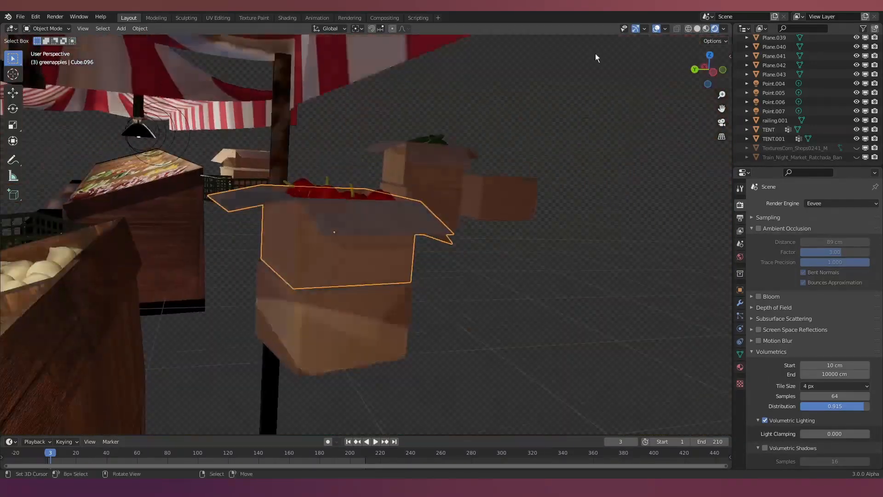
pyautogui.click(706, 29)
pyautogui.moveTo(377, 174)
pyautogui.mouseDown(button='middle')
pyautogui.moveTo(339, 197)
pyautogui.moveTo(344, 205)
pyautogui.moveTo(468, 189)
pyautogui.moveTo(379, 198)
pyautogui.moveTo(310, 219)
pyautogui.moveTo(375, 216)
pyautogui.moveTo(296, 204)
pyautogui.moveTo(380, 202)
pyautogui.moveTo(402, 220)
pyautogui.moveTo(392, 264)
pyautogui.moveTo(333, 214)
pyautogui.mouseUp(button='middle')
pyautogui.scroll(-8, 378, 199)
pyautogui.click(356, 202)
pyautogui.click(856, 148)
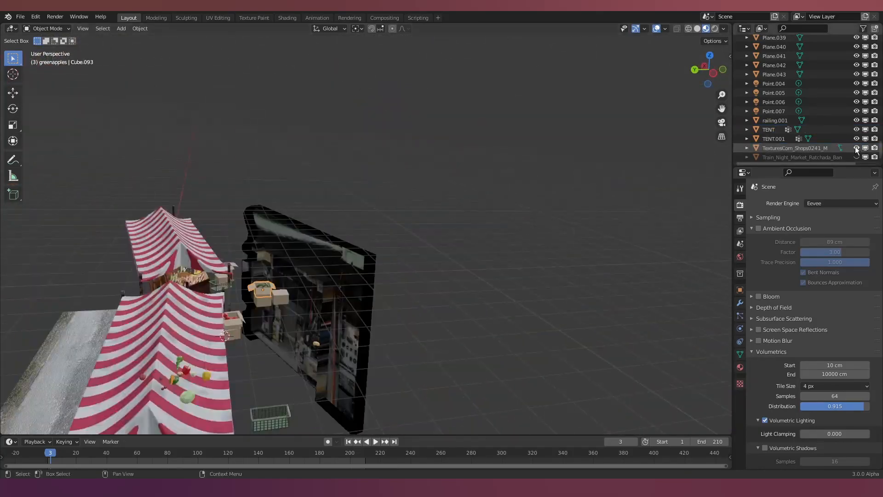
pyautogui.click(856, 157)
# Examine the stands, crates and street against the shop and night market background planes, then toggle the overlays.
pyautogui.scroll(4, 306, 223)
pyautogui.keyDown('shift'); pyautogui.moveTo(268, 278); pyautogui.dragTo(322, 207, button='middle'); pyautogui.keyUp('shift')
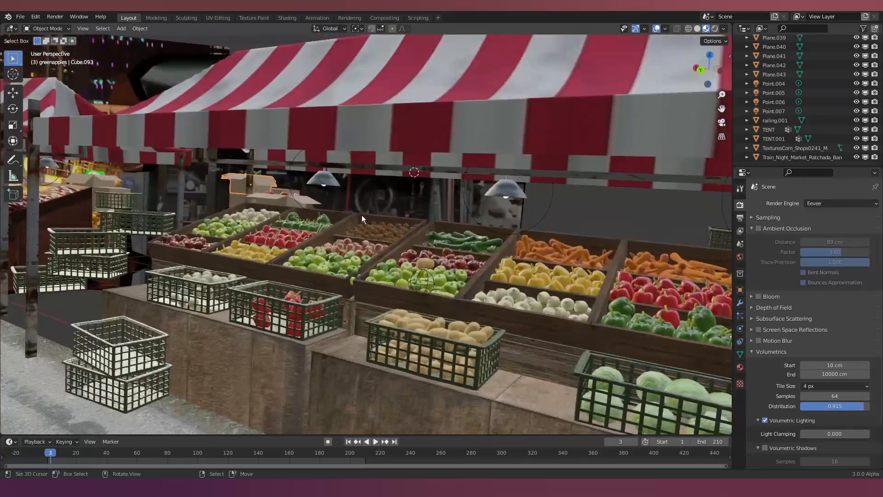
pyautogui.moveTo(361, 214); pyautogui.dragTo(251, 314, button='middle')
pyautogui.click(360, 286)
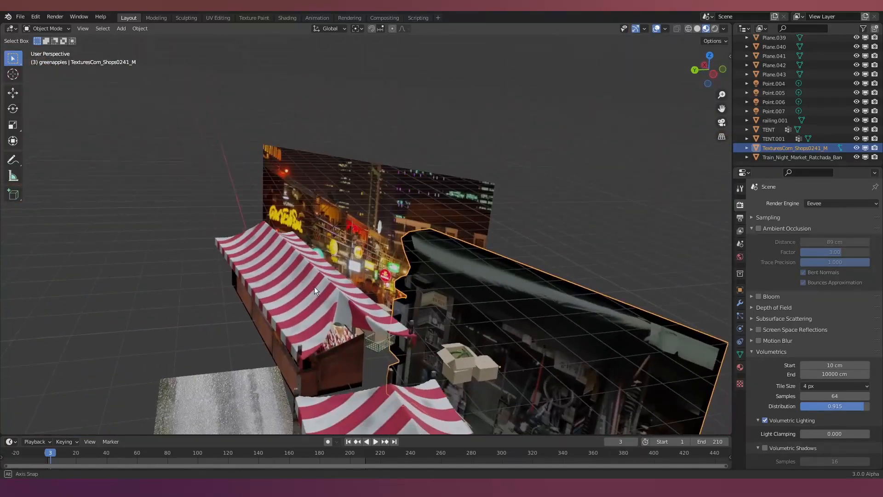
pyautogui.keyDown('shift'); pyautogui.moveTo(552, 226); pyautogui.dragTo(411, 164, button='middle'); pyautogui.keyUp('shift')
pyautogui.scroll(4, 410, 165)
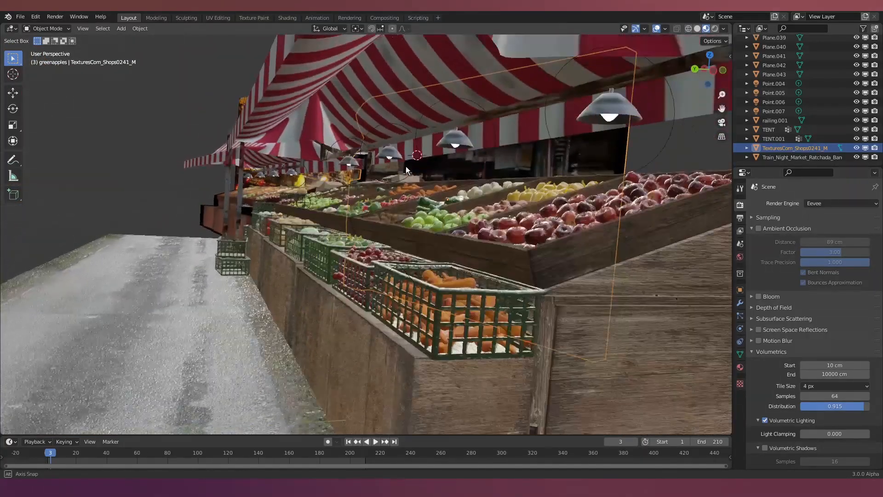
pyautogui.hotkey('alt', 'shift', 'z')
pyautogui.moveTo(486, 192); pyautogui.dragTo(481, 138, button='middle')
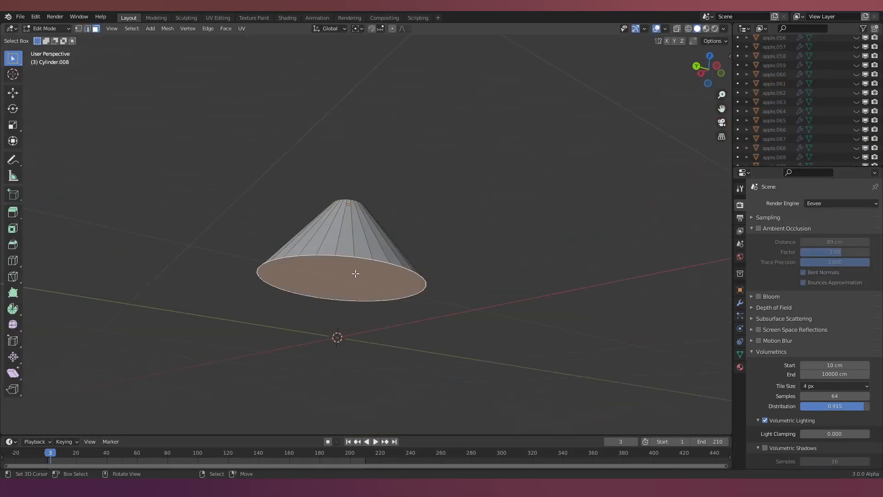
# Shape the hanging lamp from a flared cylinder and connect an Emission shader to the surface of its "light" material.
pyautogui.click(393, 285)
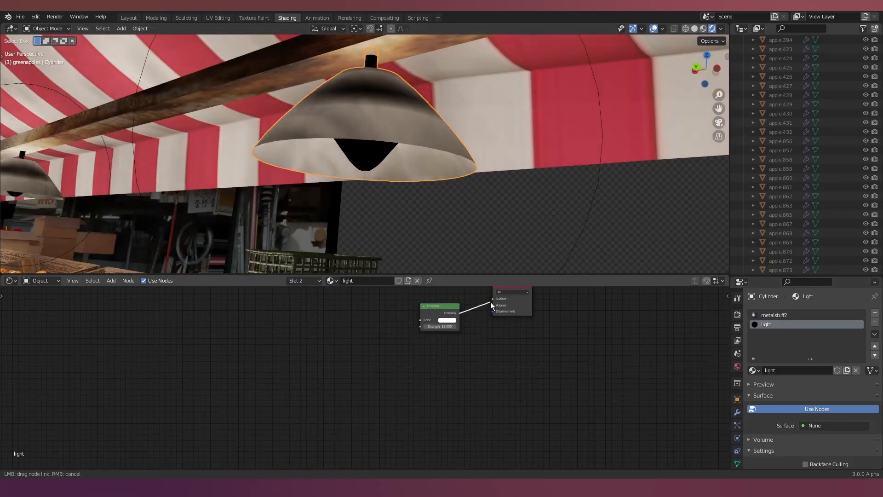
pyautogui.scroll(-10, 454, 186)
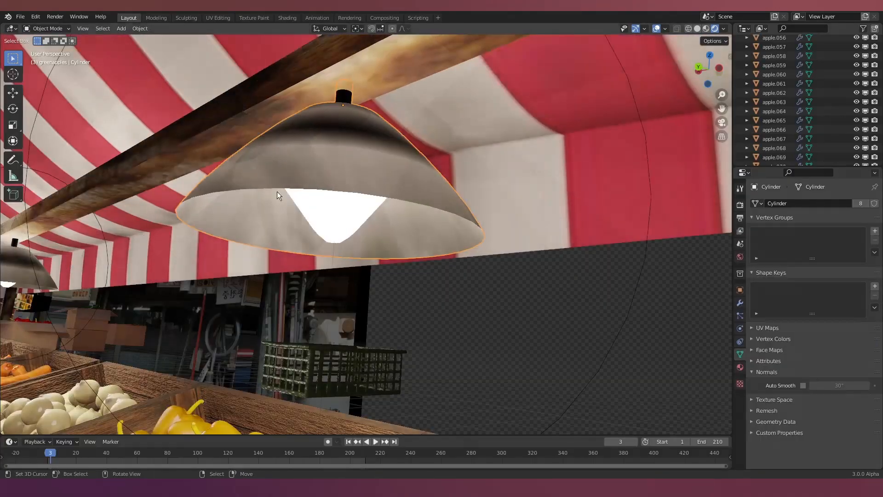
pyautogui.scroll(-8, 282, 286)
# Look through the camera and scrub the timeline to frame 270 to check the animated shot.
pyautogui.scroll(10, 282, 286)
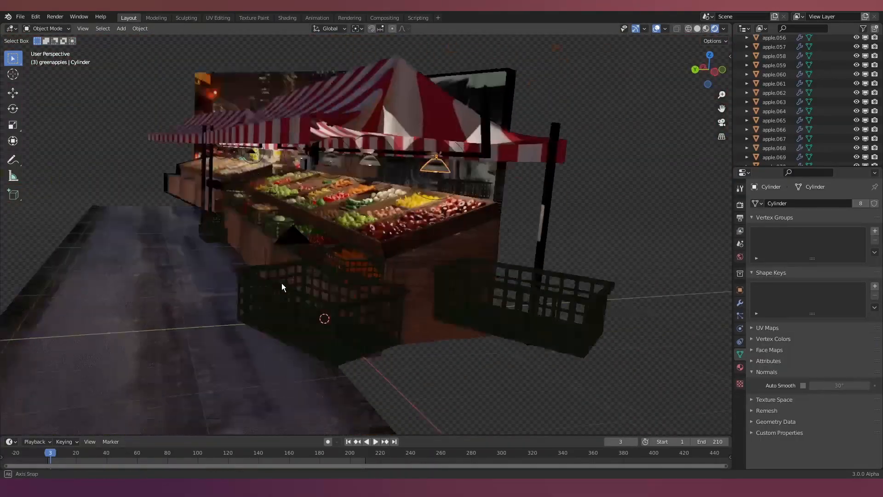
pyautogui.moveTo(281, 286); pyautogui.dragTo(250, 263, button='middle')
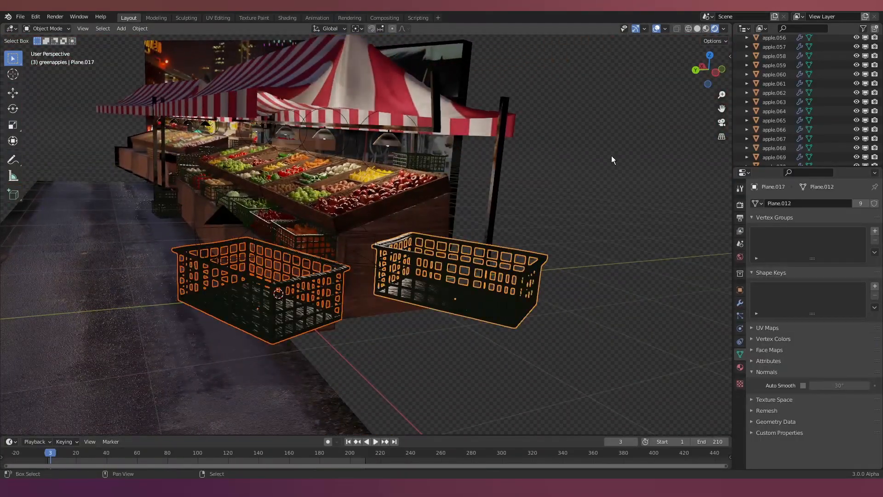
pyautogui.click(724, 121)
pyautogui.moveTo(92, 453); pyautogui.dragTo(476, 455)
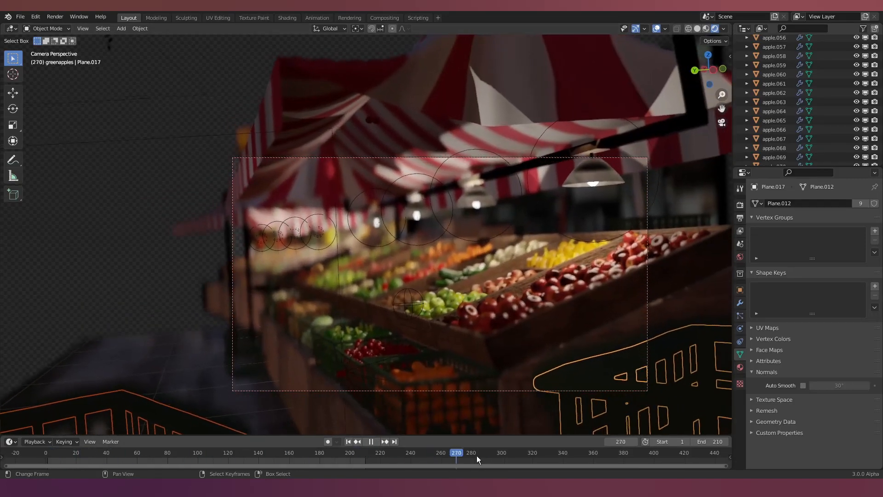